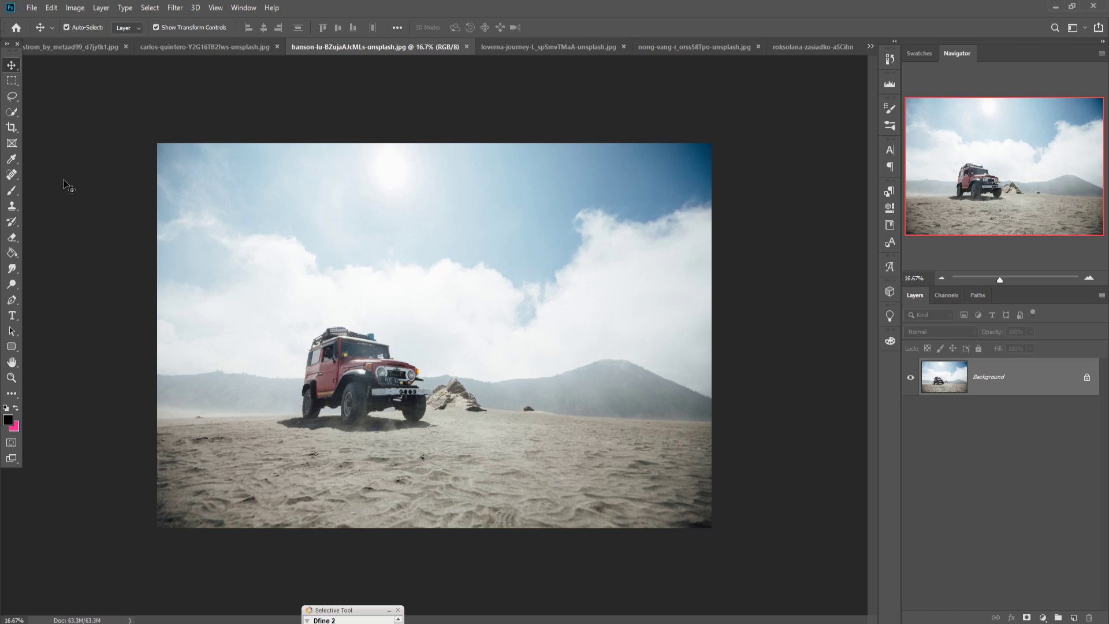
- Copy the full-width sandy foreground of the jeep photo to its own layer and hide the Background layer
click(11, 81)
drag(157, 404, 751, 508)
key(v)
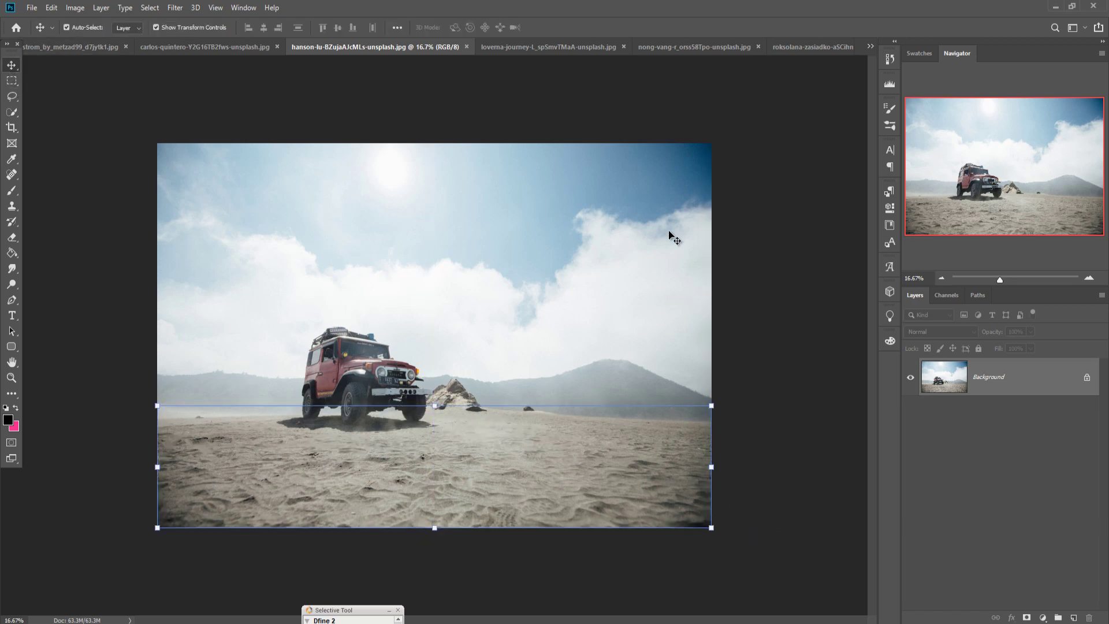
key(ctrl+j)
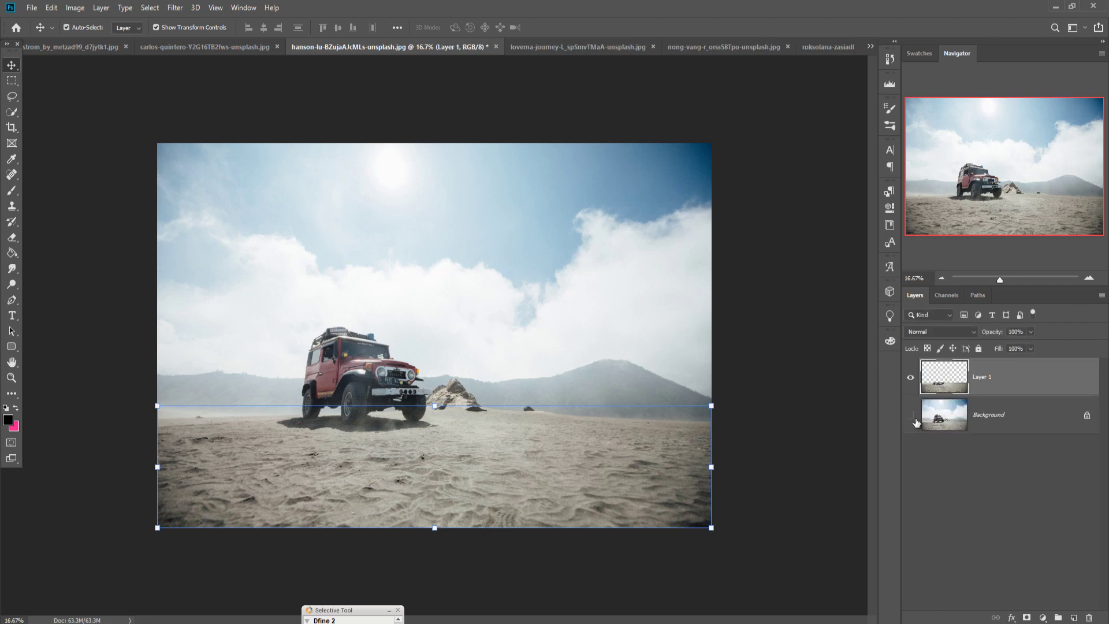
click(915, 421)
- Remove the jeep's wheels and shadow from the sand layer with a rectangular selection and Fill, and clear the selection
click(12, 81)
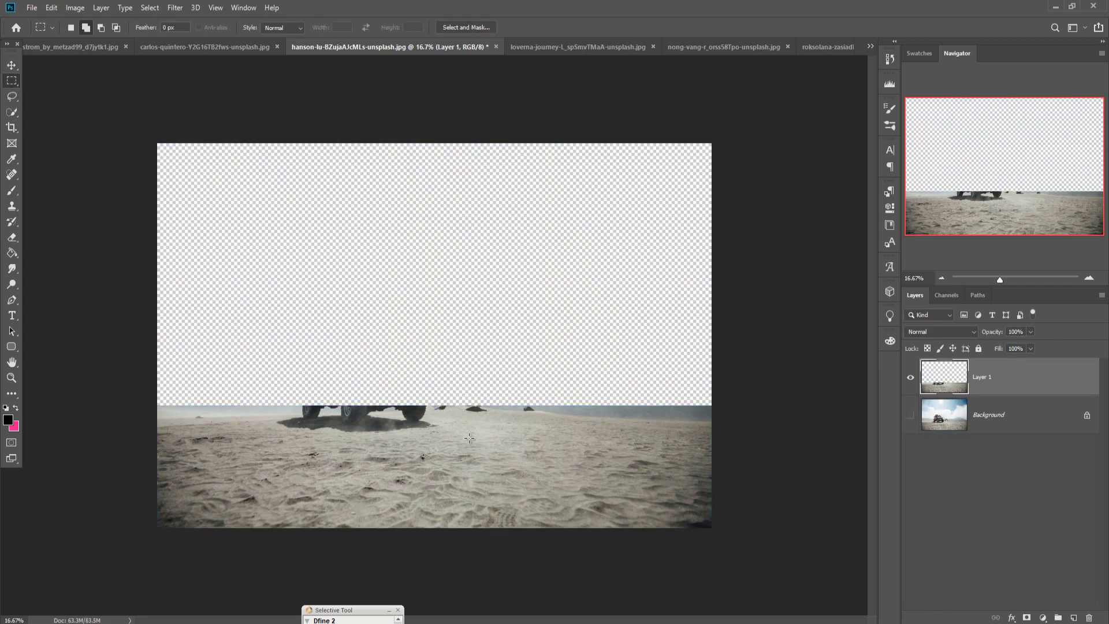
drag(457, 432, 259, 405)
click(51, 7)
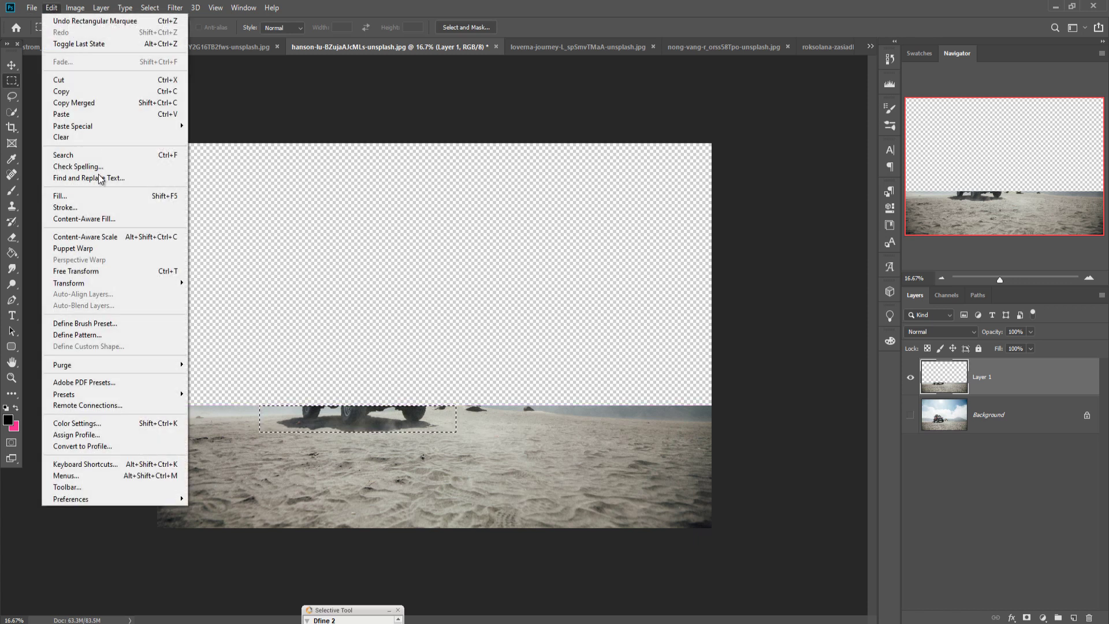
click(83, 197)
click(638, 169)
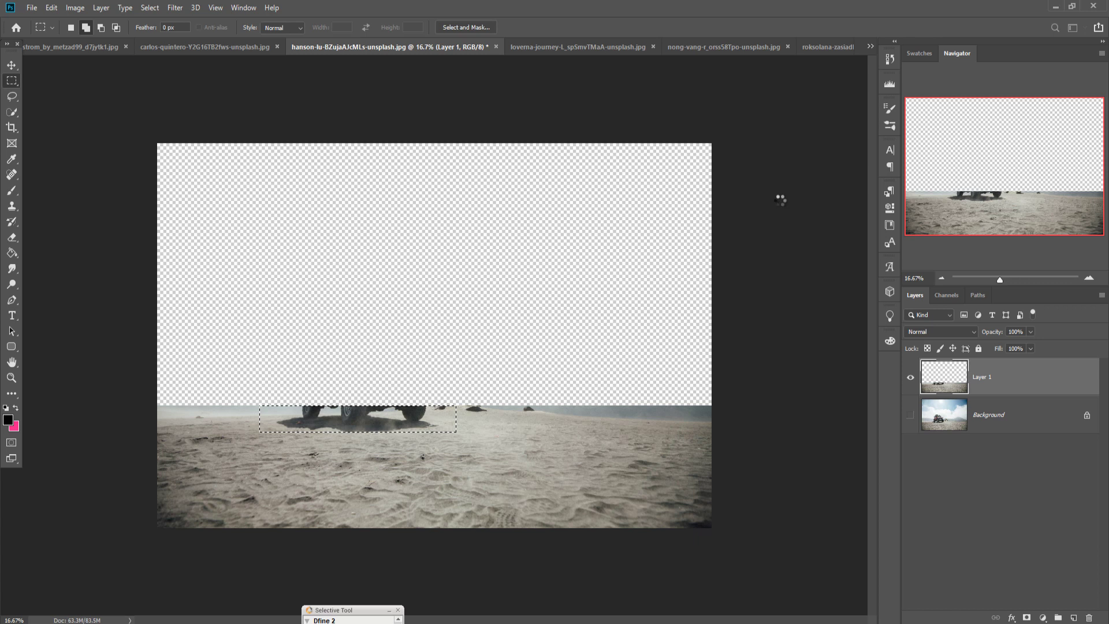
click(150, 7)
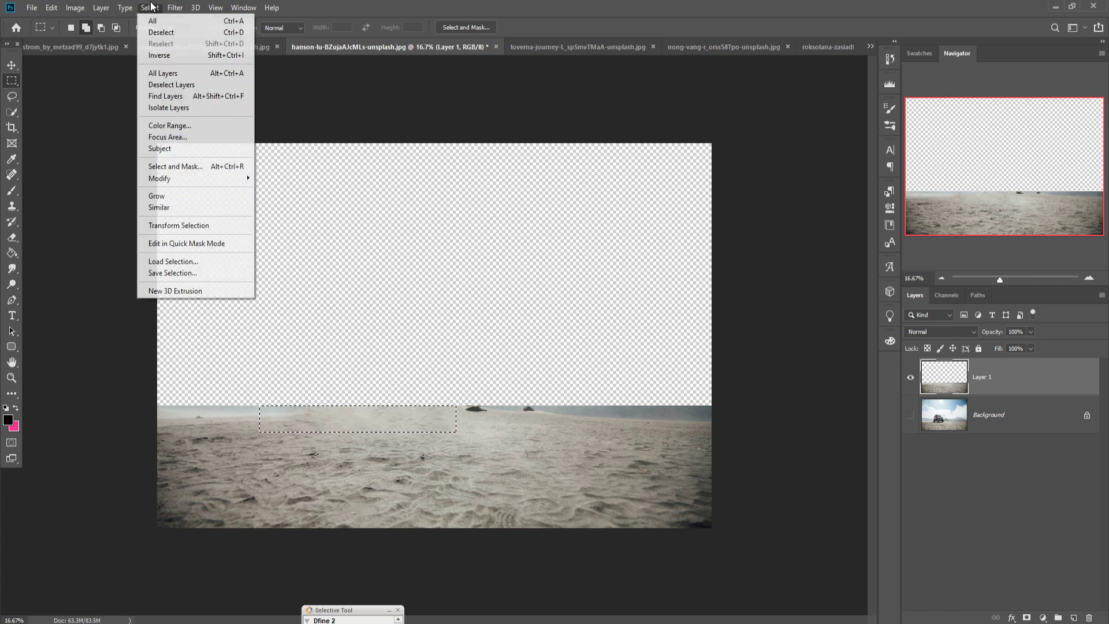
click(158, 31)
click(11, 64)
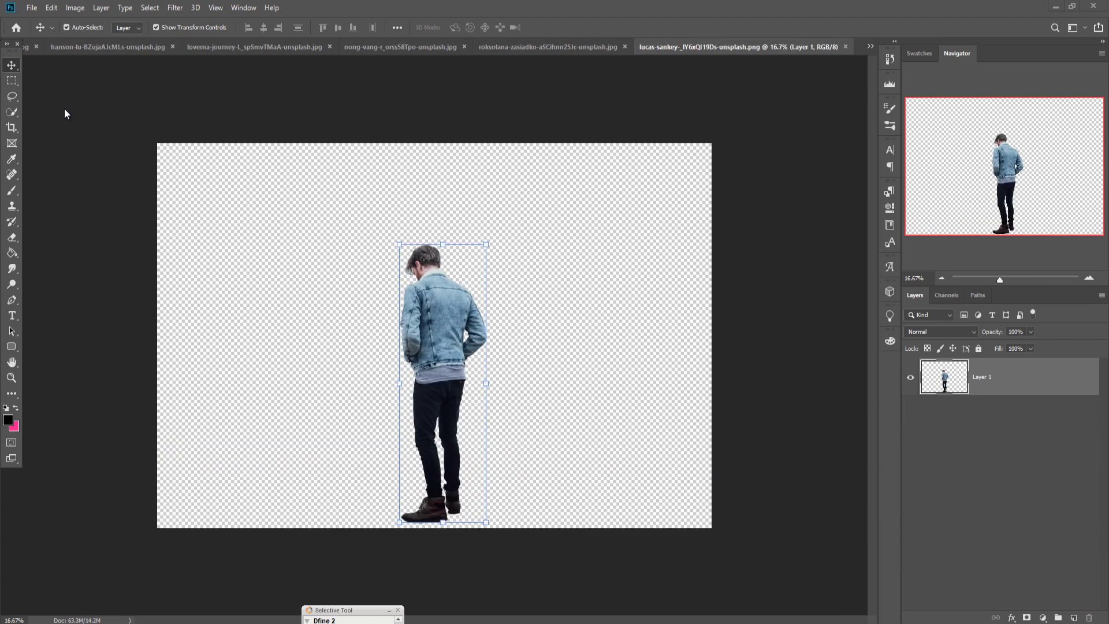
- Create a new 3840 x 2160 px document at 300 ppi with a white background
click(32, 8)
click(47, 19)
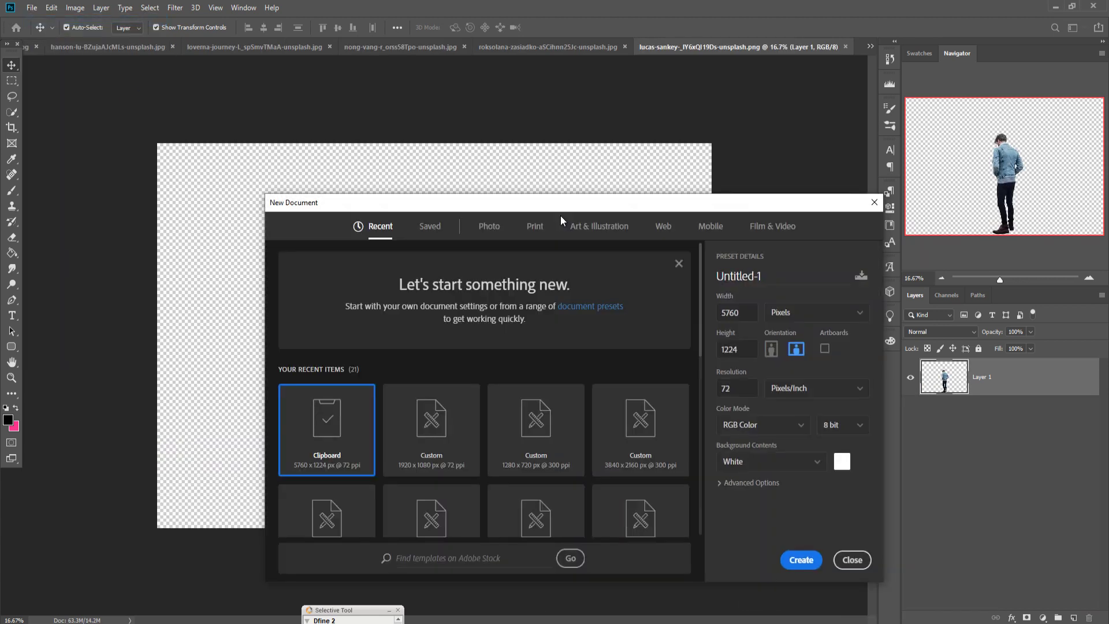
click(649, 415)
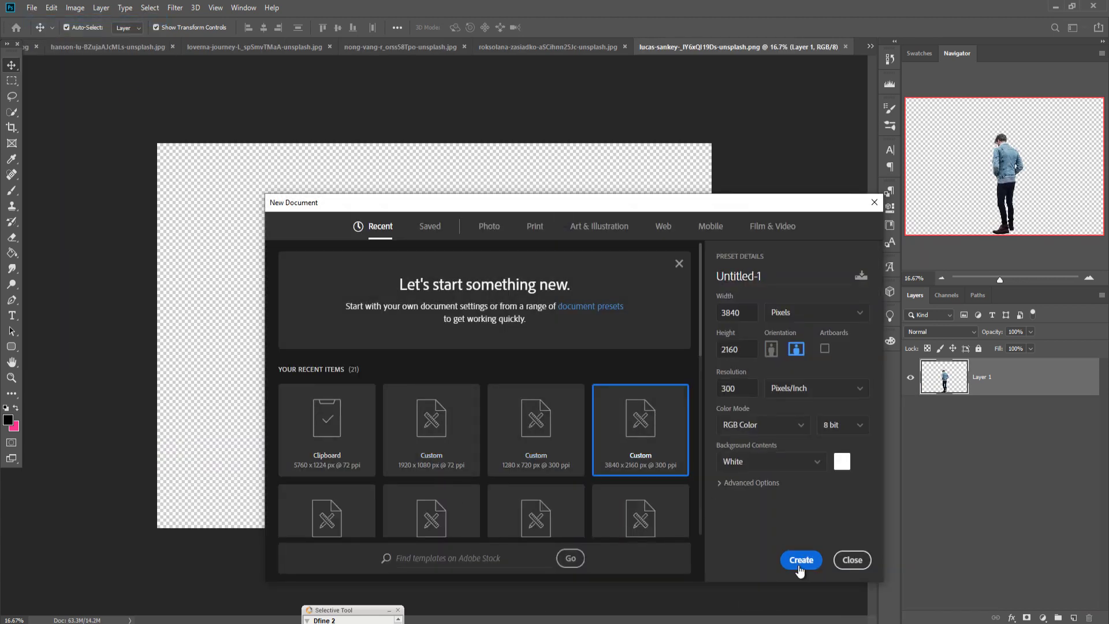
click(800, 560)
- In phoenix_3_by_faestock_d5znbuq.jpg, select the desert ground and mountains without the sky or caption bar using Quick Selection
click(871, 46)
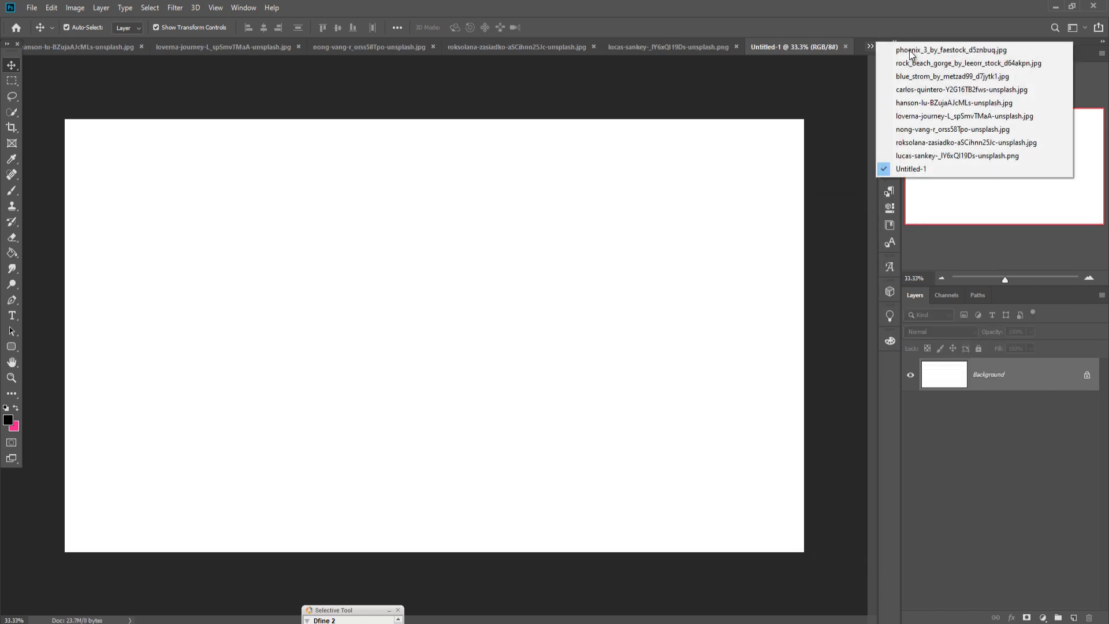
click(911, 50)
key(w)
drag(191, 306, 702, 298)
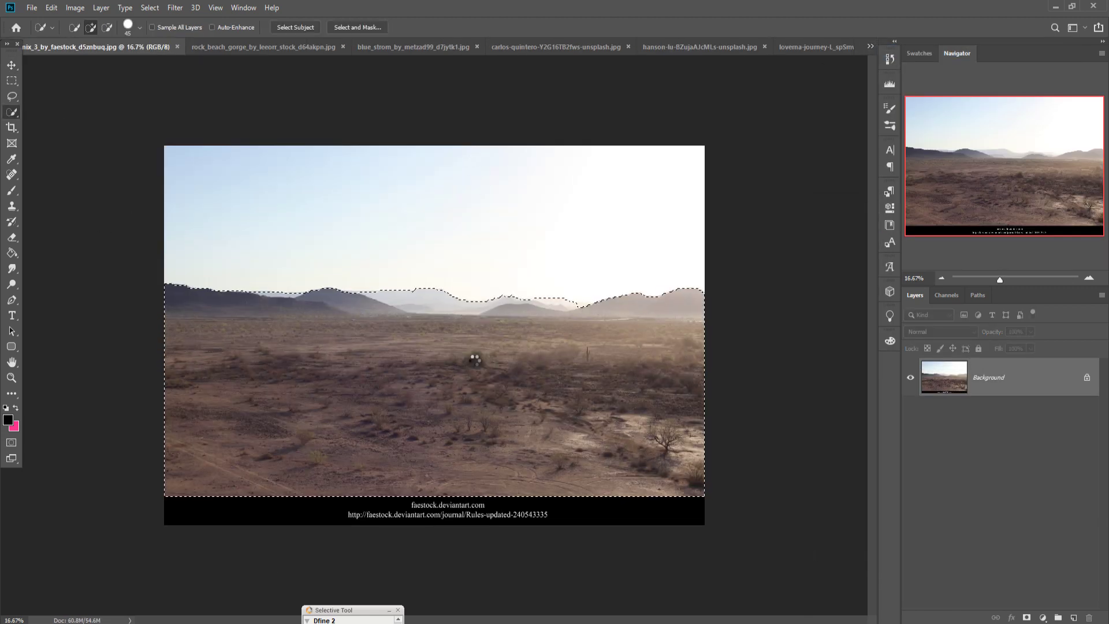
- Bring the selected desert into Untitled-1 and scale it to about 68% so it spans the canvas's lower half
key(v)
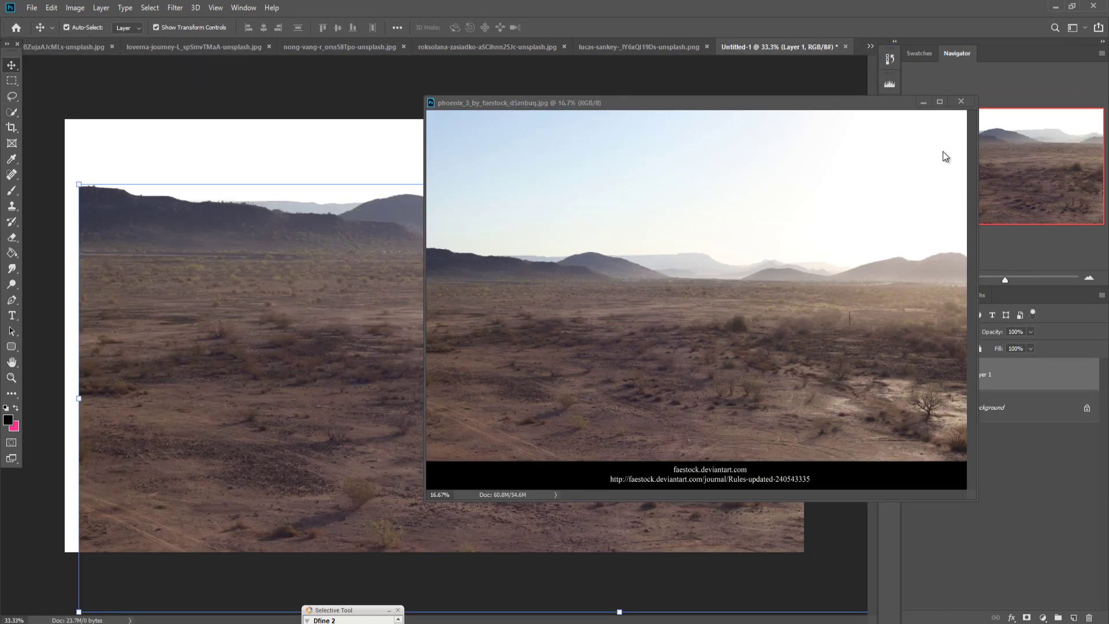
drag(450, 312, 446, 341)
drag(445, 405, 430, 404)
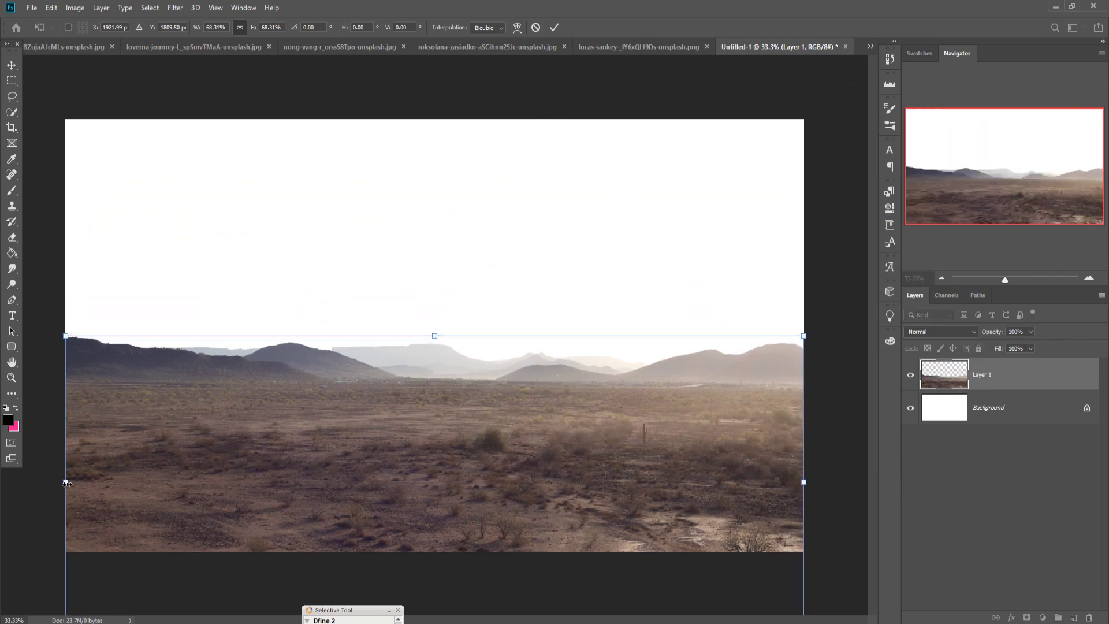
key(Return)
- Find the edited jeep photo among the open documents and copy its cleaned sand layer into Untitled-1
click(491, 47)
click(870, 46)
click(911, 117)
click(653, 46)
click(872, 47)
click(911, 117)
click(870, 46)
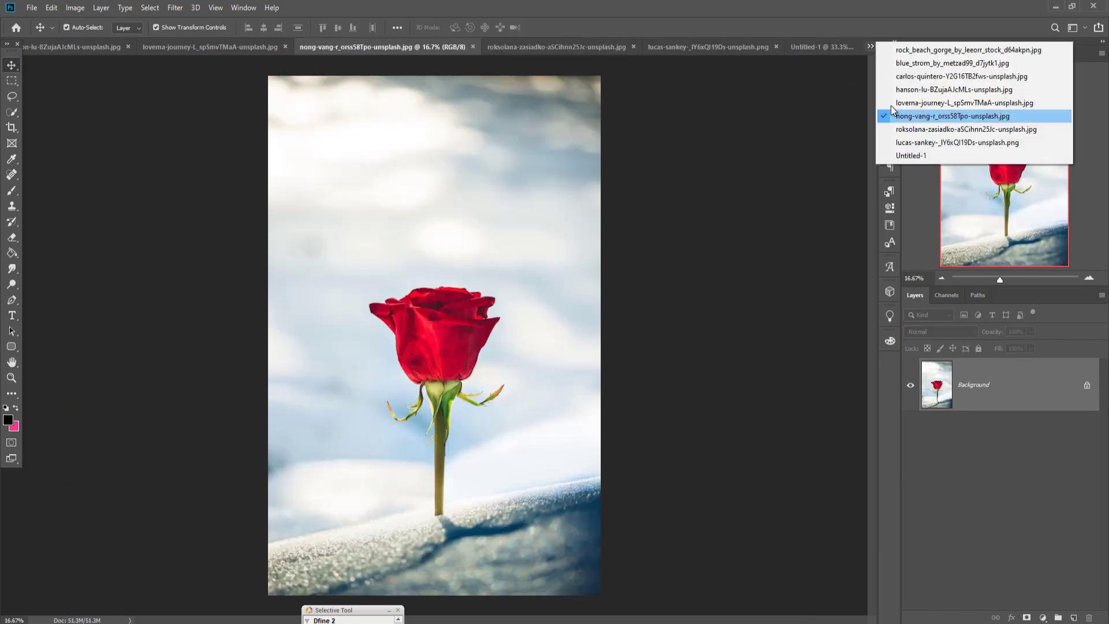
click(924, 90)
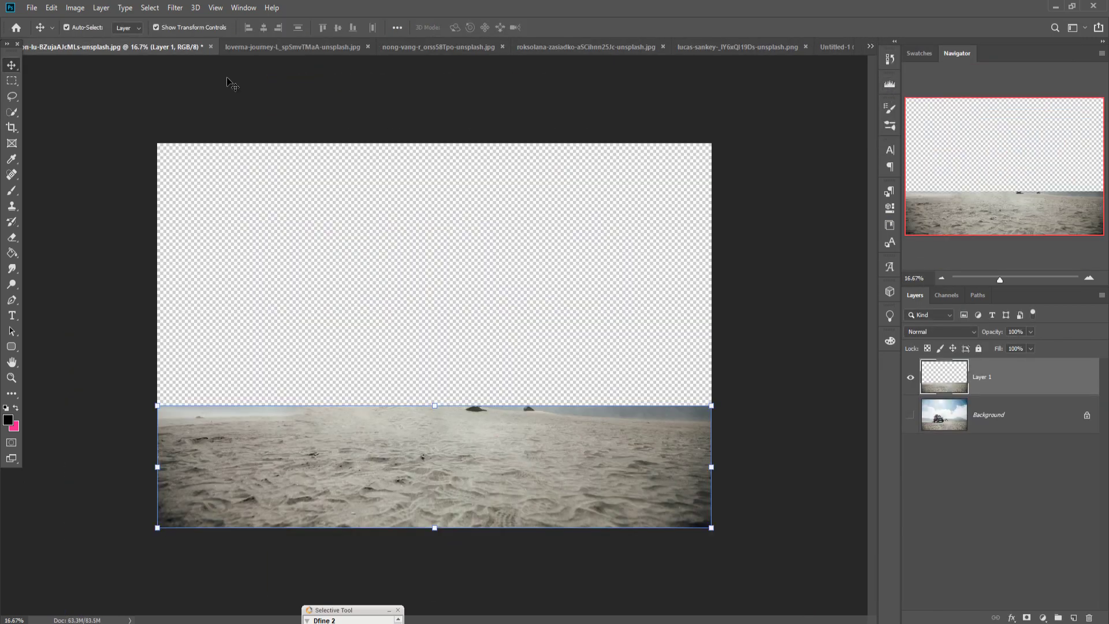
drag(197, 47, 370, 111)
click(780, 46)
drag(543, 412, 193, 436)
- Position and resize the sand along the canvas's lower edge, starting at the left side and below the mountains
drag(314, 388, 513, 390)
drag(378, 376, 378, 471)
drag(463, 497, 483, 433)
drag(738, 478, 749, 479)
key(Return)
- Add a layer mask to the sand layer and brush out its hard upper edge with black at 21% opacity
click(1027, 618)
key(b)
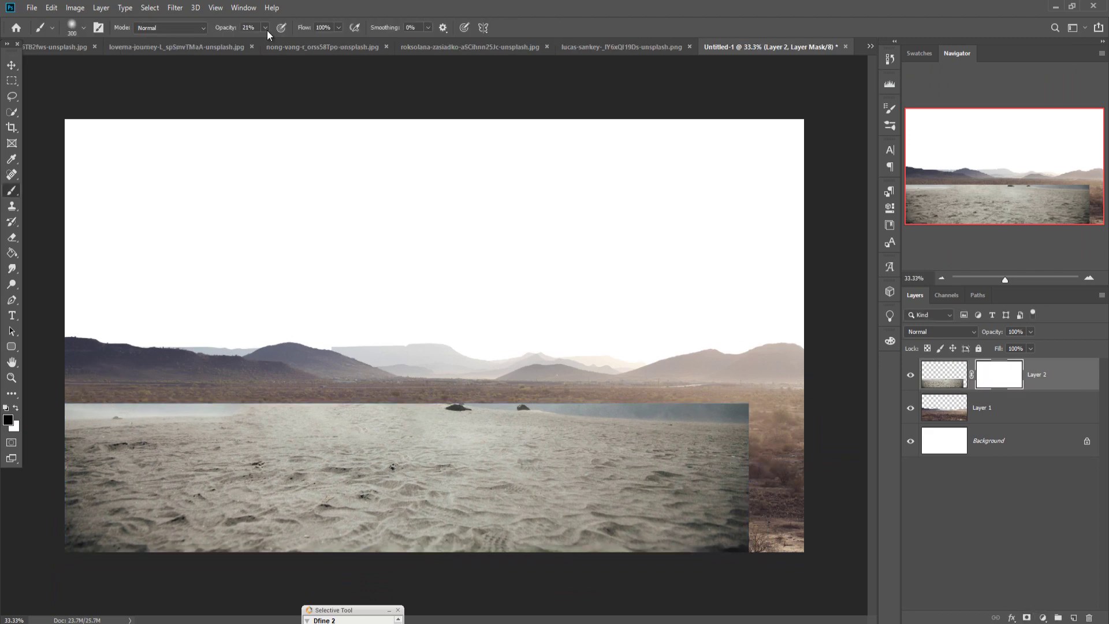
drag(78, 398, 459, 399)
drag(376, 387, 727, 405)
- Lower the brush opacity to about 13% and soften the transition along the upper left of the sand on the mask
click(265, 27)
drag(266, 41, 243, 41)
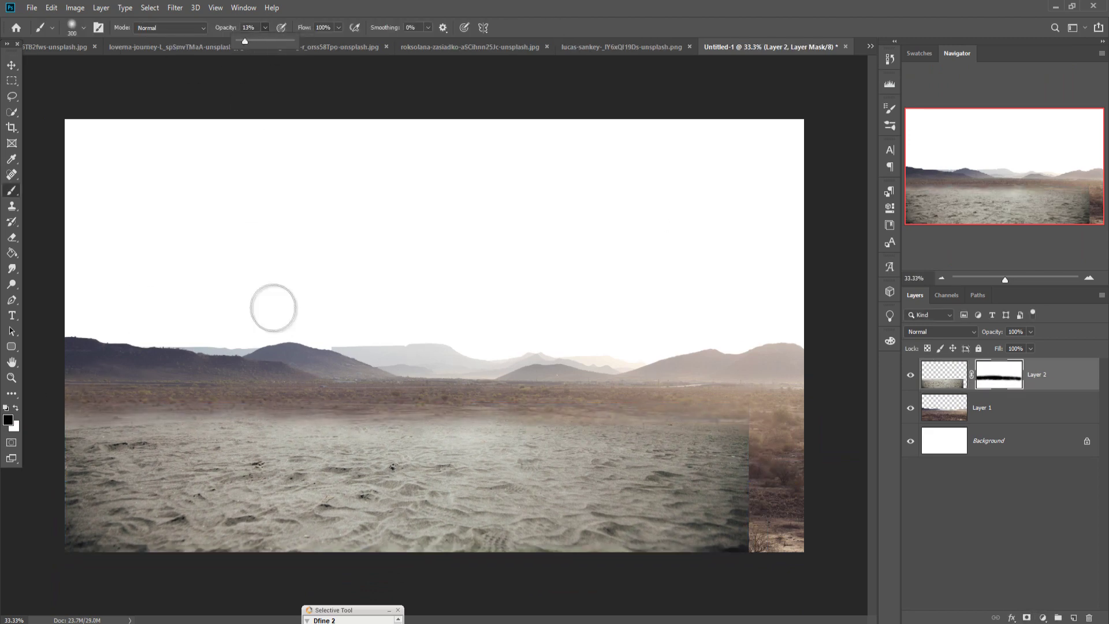
drag(87, 415, 245, 421)
drag(121, 421, 333, 412)
drag(254, 417, 480, 425)
- Duplicate the masked sand layer and move the copy right to cover the rest of the canvas foreground
right_click(1062, 376)
click(948, 178)
click(645, 179)
key(v)
drag(375, 462, 713, 465)
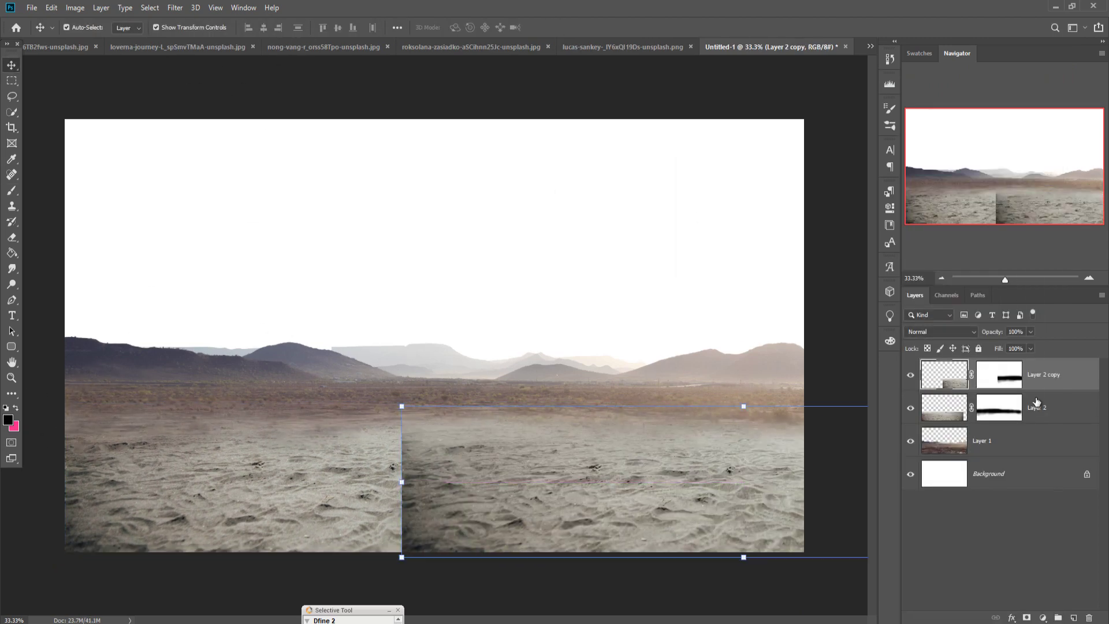
- Raise the brush opacity and paint on the copied sand layer's mask to blend the vertical seam between both pieces
click(1000, 375)
key(b)
click(265, 28)
drag(262, 41, 293, 41)
mouse_move(414, 439)
mouse_down()
mouse_move(520, 473)
mouse_move(442, 529)
mouse_up()
key(v)
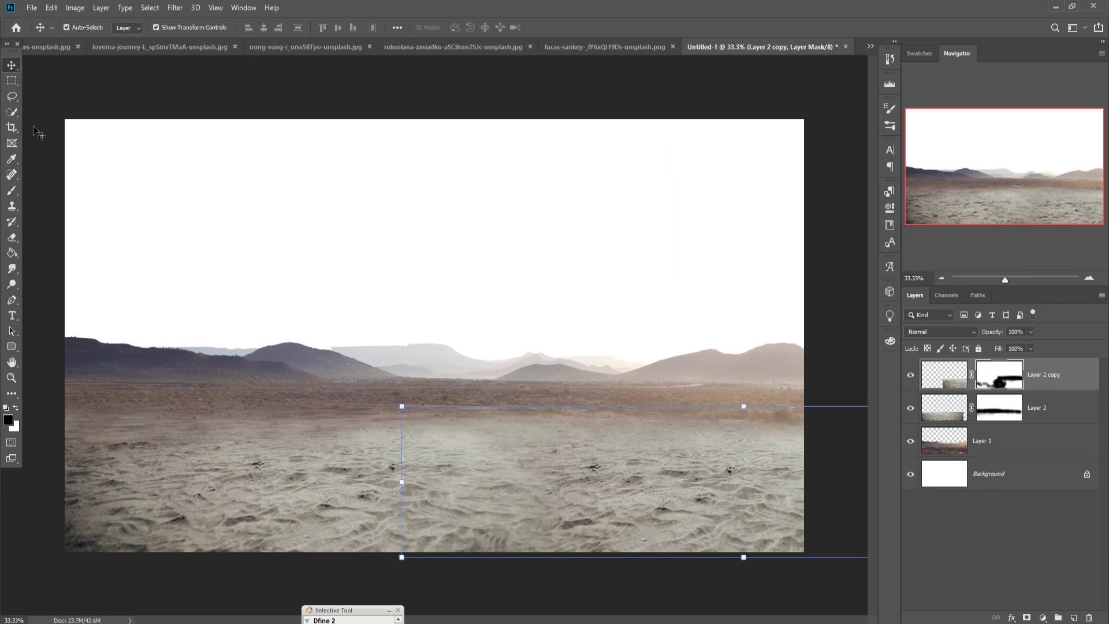
- Merge the sand copy and the original sand layer into one layer
right_click(1040, 375)
click(952, 471)
click(1043, 618)
click(1005, 378)
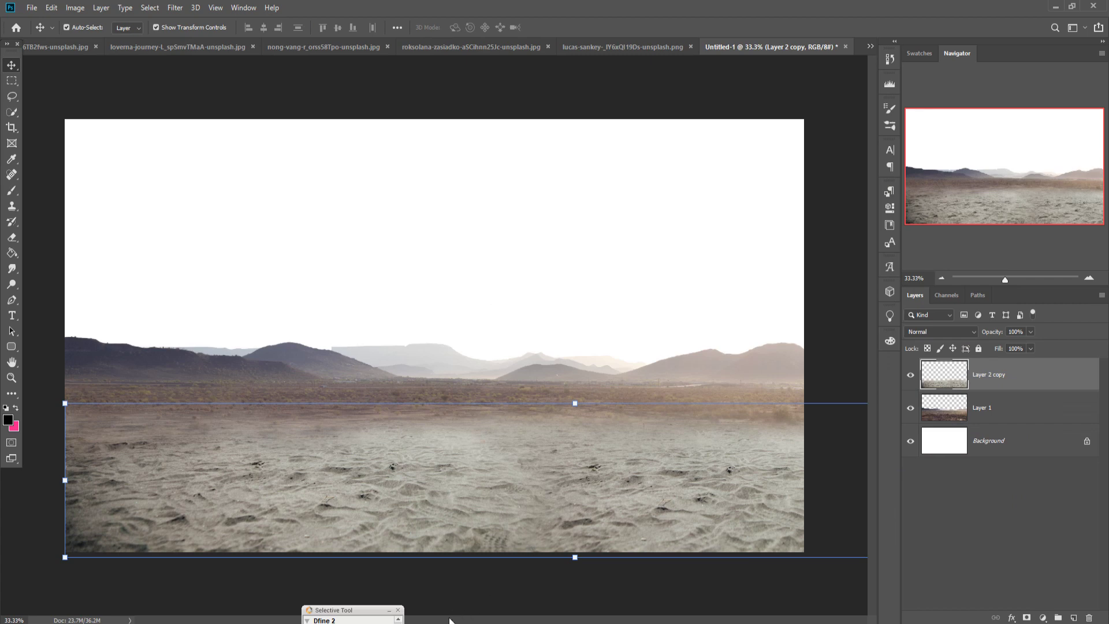
- Start Match Color on the merged sand layer with the phoenix_3 image's Background as source, calculating colors from the source selection
mouse_move(439, 623)
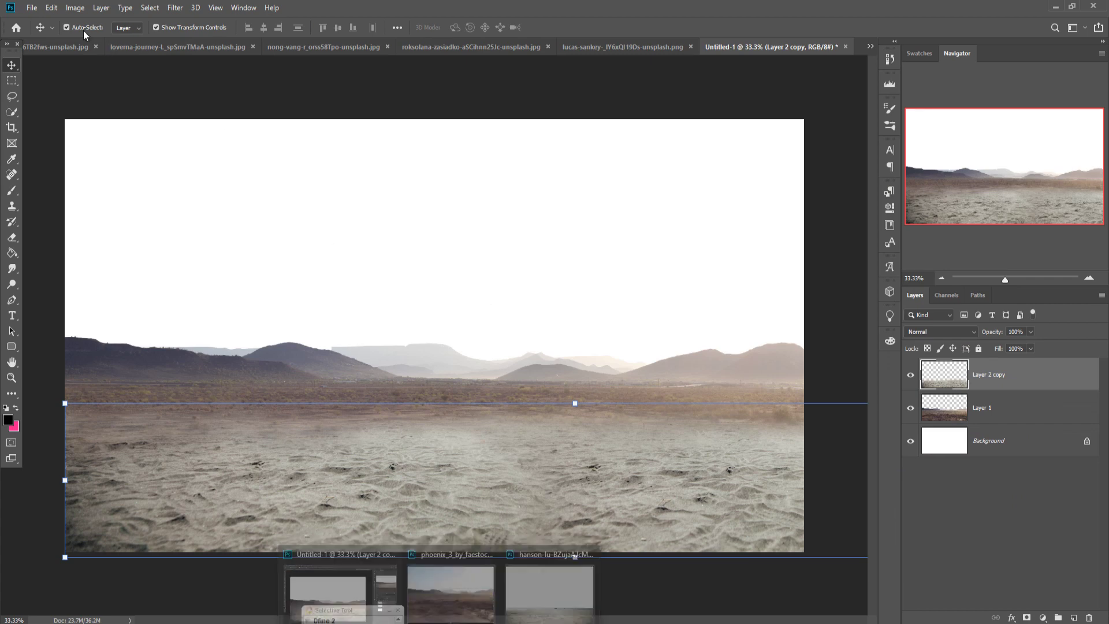
click(52, 8)
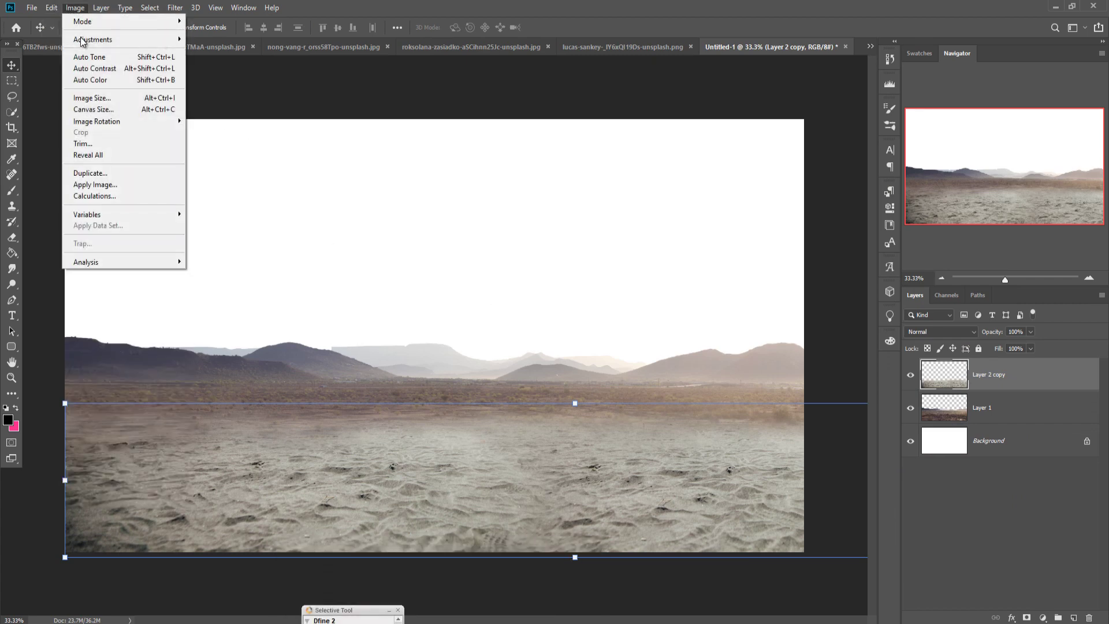
mouse_move(82, 39)
click(215, 283)
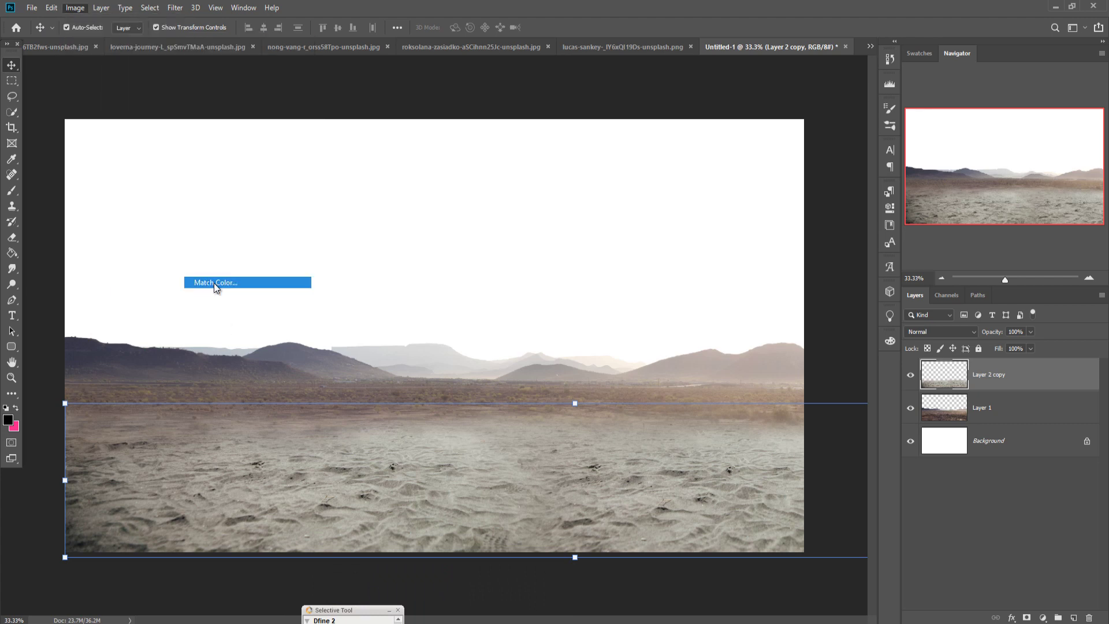
click(707, 339)
click(695, 356)
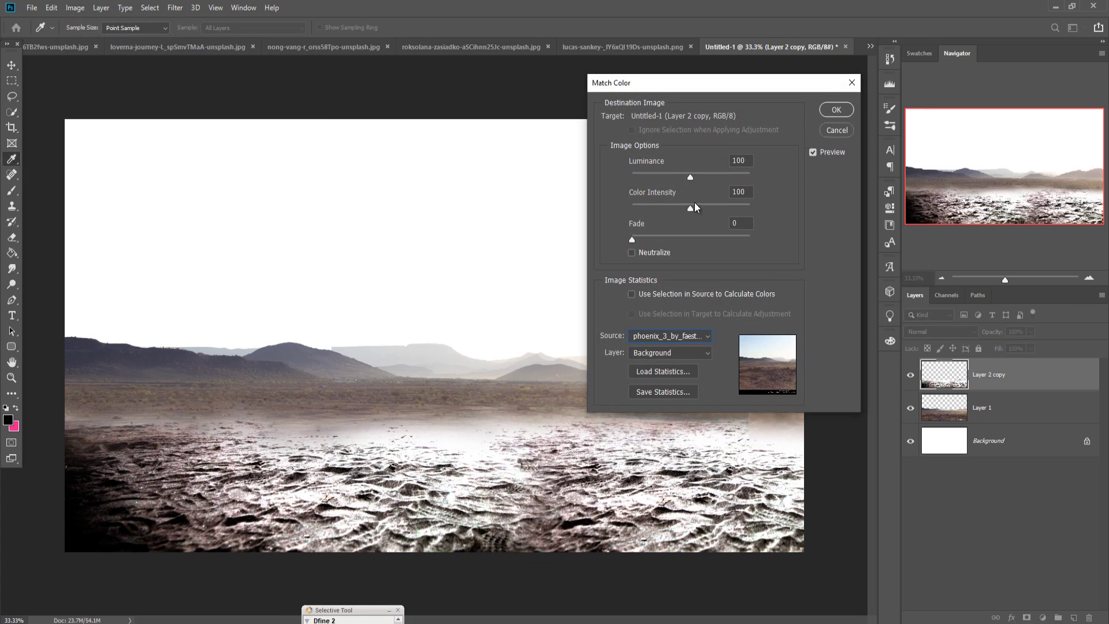
click(632, 253)
click(632, 295)
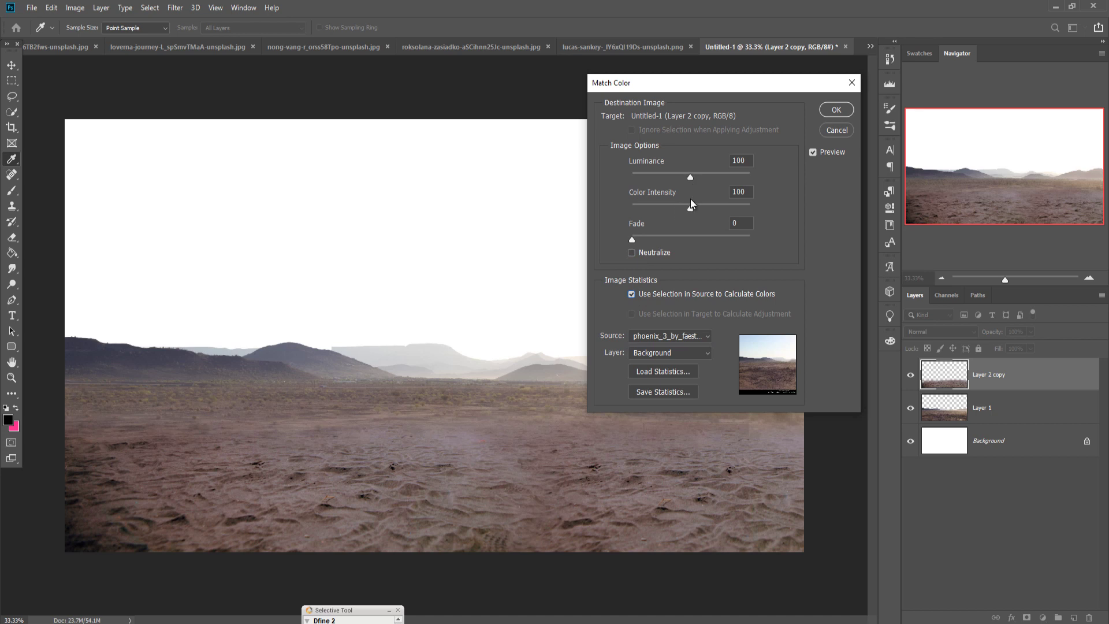
- Set Match Color's Color Intensity to 21 and Luminance to 59, and apply it to the sand
drag(689, 210, 643, 212)
drag(691, 177, 663, 186)
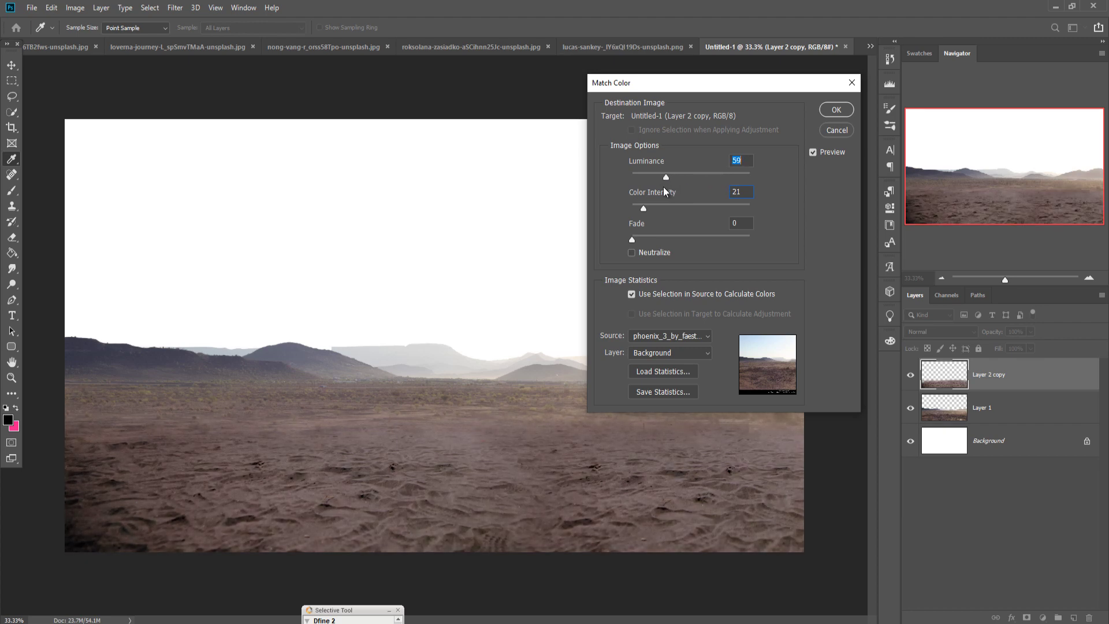
click(837, 110)
key(v)
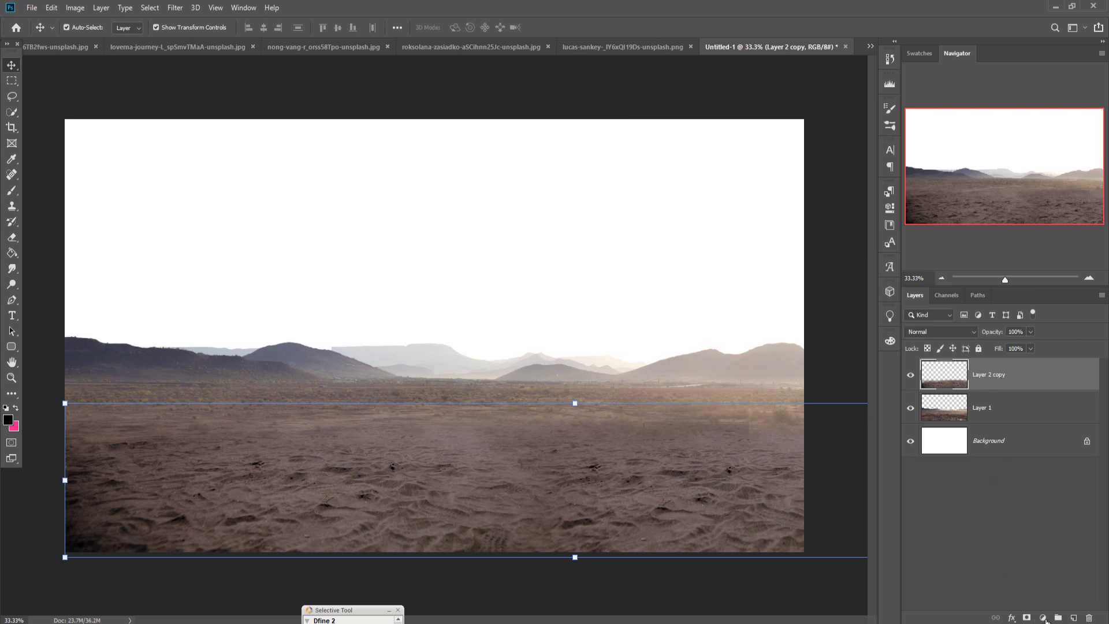
- Warm the sand layer's midtones with Color Balance, shifting them toward yellow to suit the desert behind it
click(1043, 618)
click(75, 8)
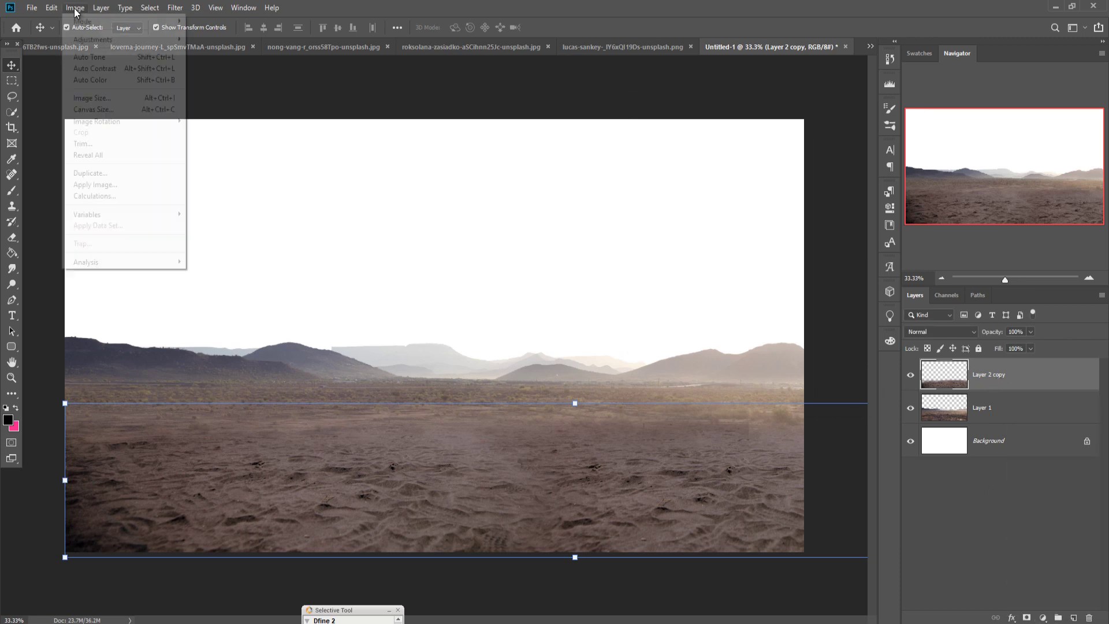
mouse_move(113, 39)
click(227, 114)
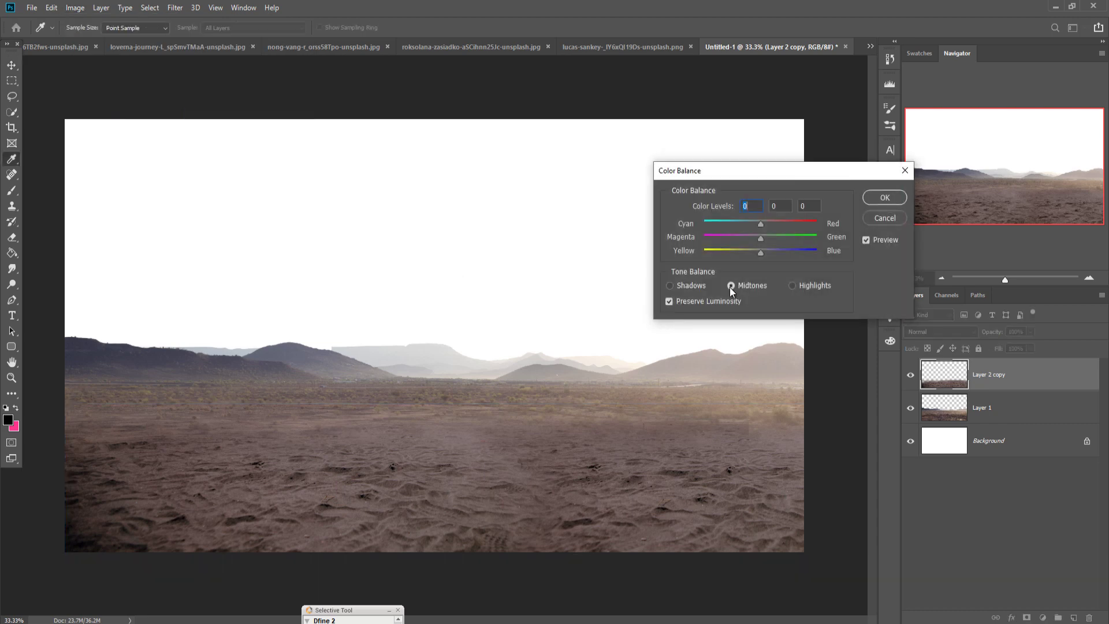
drag(768, 224, 750, 253)
click(884, 197)
key(v)
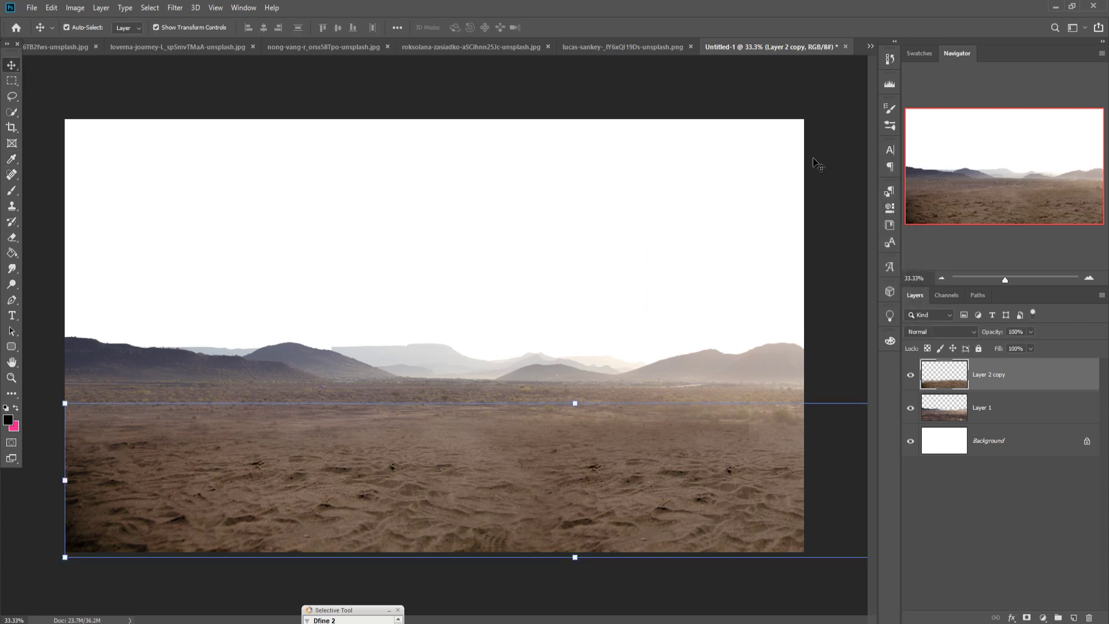
- Merge the sand layer and the mountain desert layer into a single landscape layer
shift+click(1017, 409)
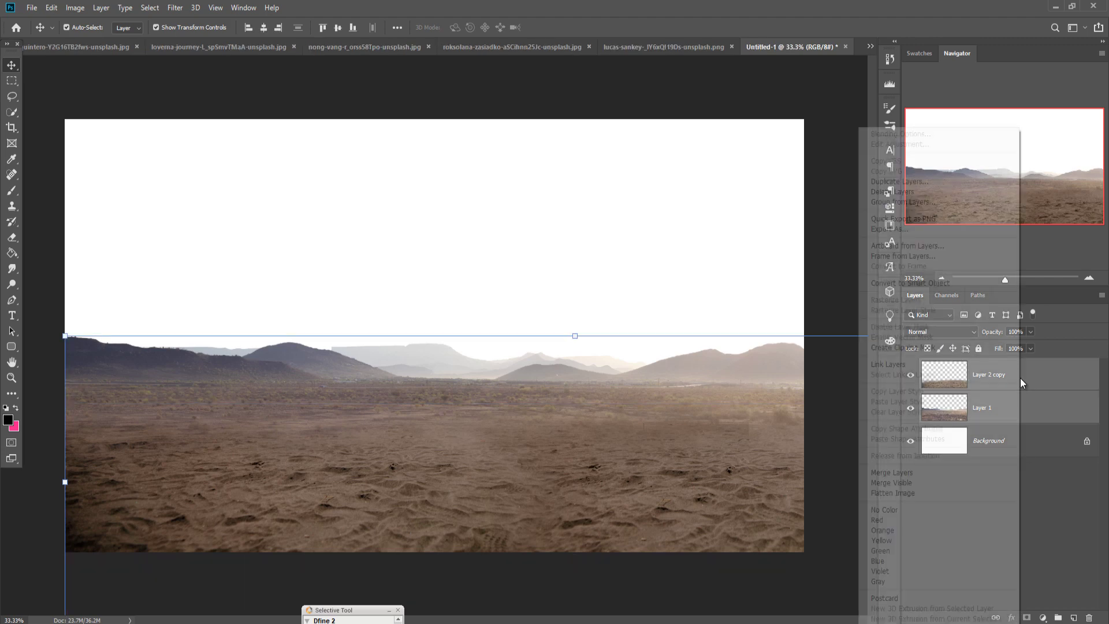
right_click(1018, 409)
click(925, 475)
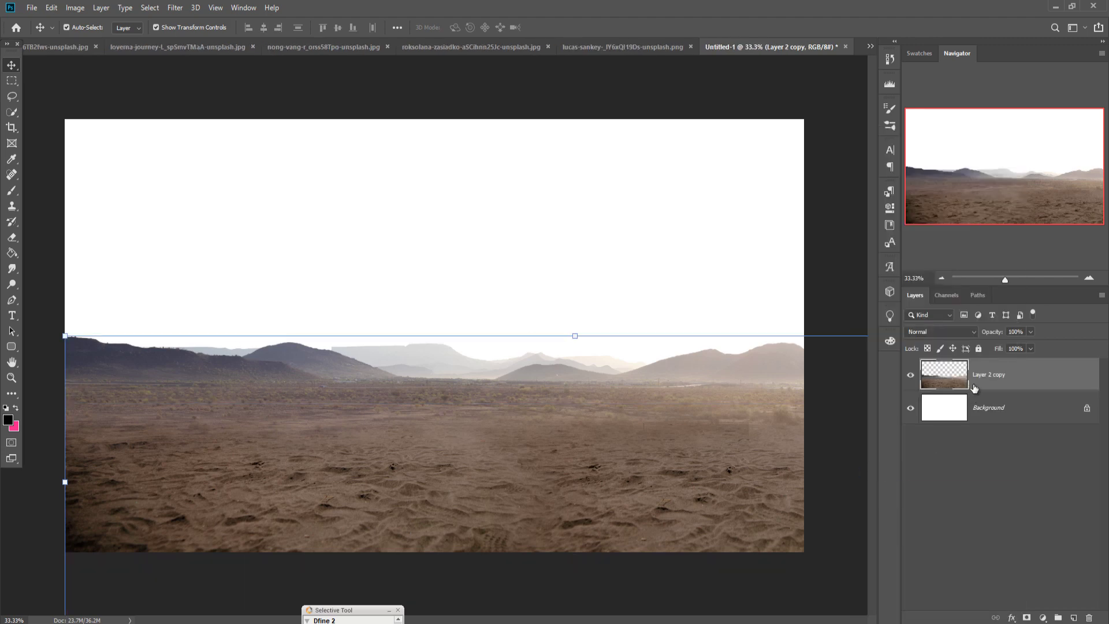
- Copy the storm cloud image blue_strom_by_metzad99_d7jytk1.jpg into Untitled-1 above the landscape and close the source image
click(869, 46)
click(924, 64)
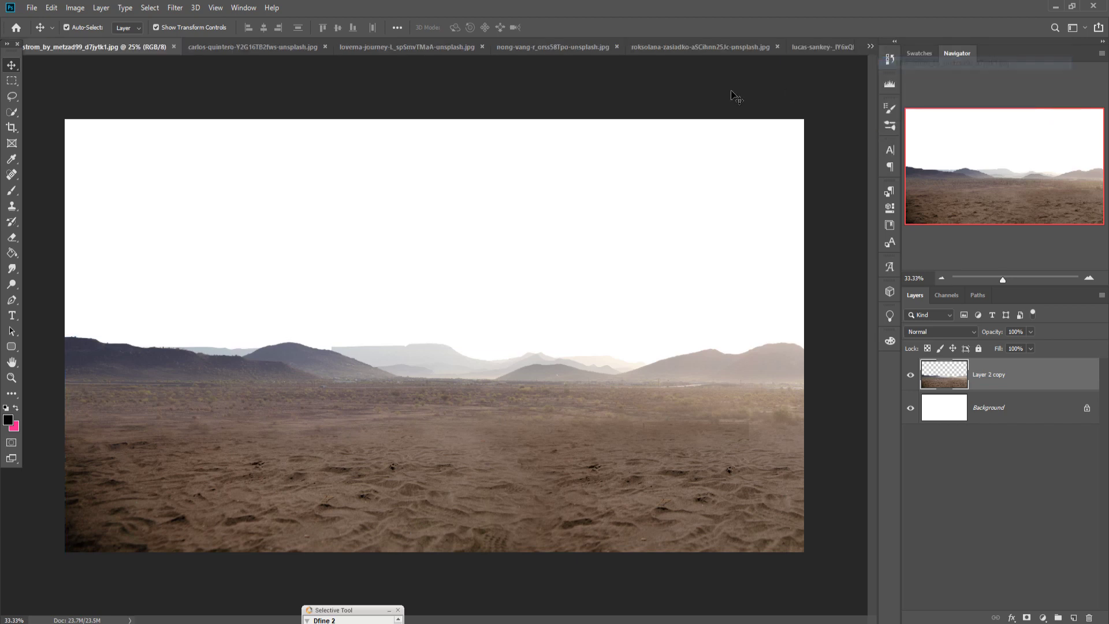
drag(119, 47, 448, 87)
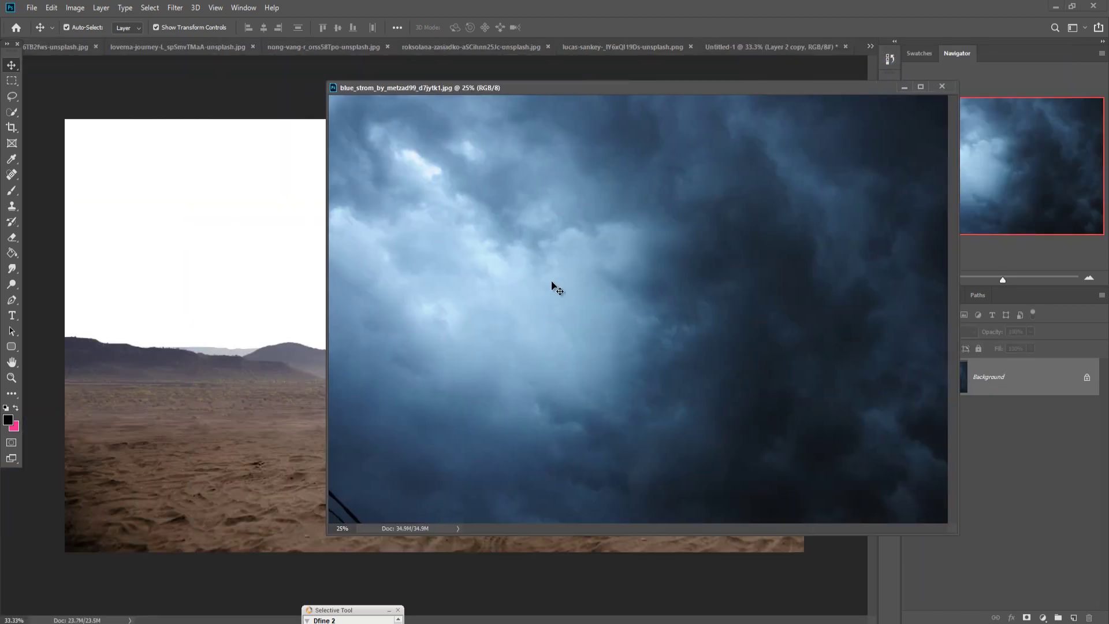
drag(552, 282, 280, 212)
click(942, 86)
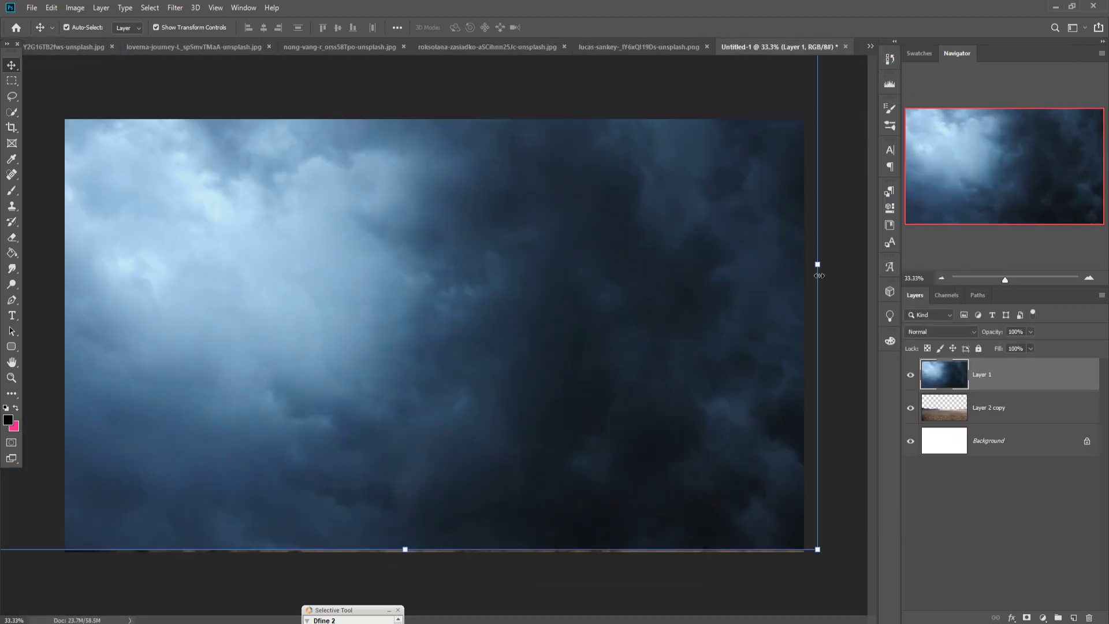
- Place the storm cloud layer beneath the landscape layer, and resize and reposition it so it spans the sky
drag(985, 381, 996, 414)
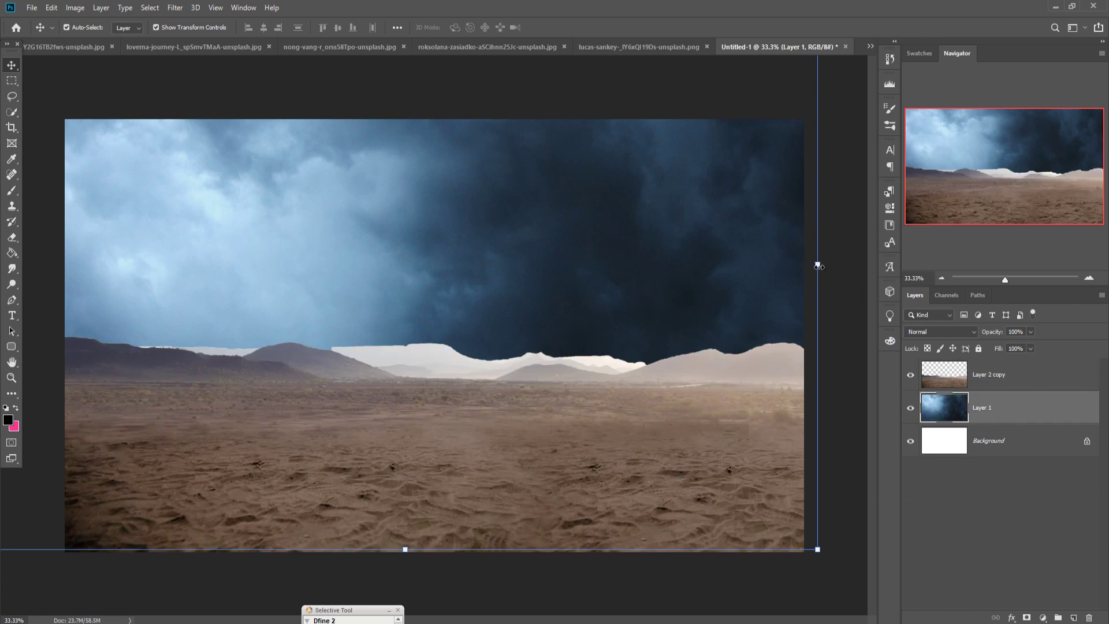
drag(819, 266, 692, 266)
drag(629, 312, 697, 296)
drag(759, 247, 804, 248)
click(554, 28)
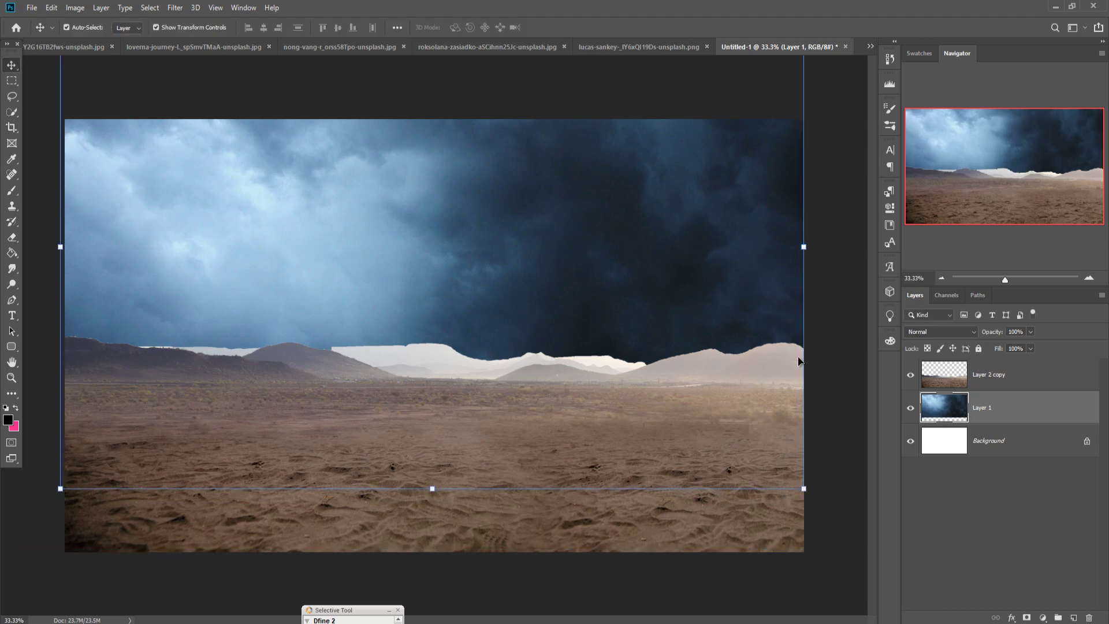
- Add a Color Balance adjustment clipped to the landscape layer, setting midtones to about -26 Cyan–Red and +38 Yellow–Blue
click(986, 381)
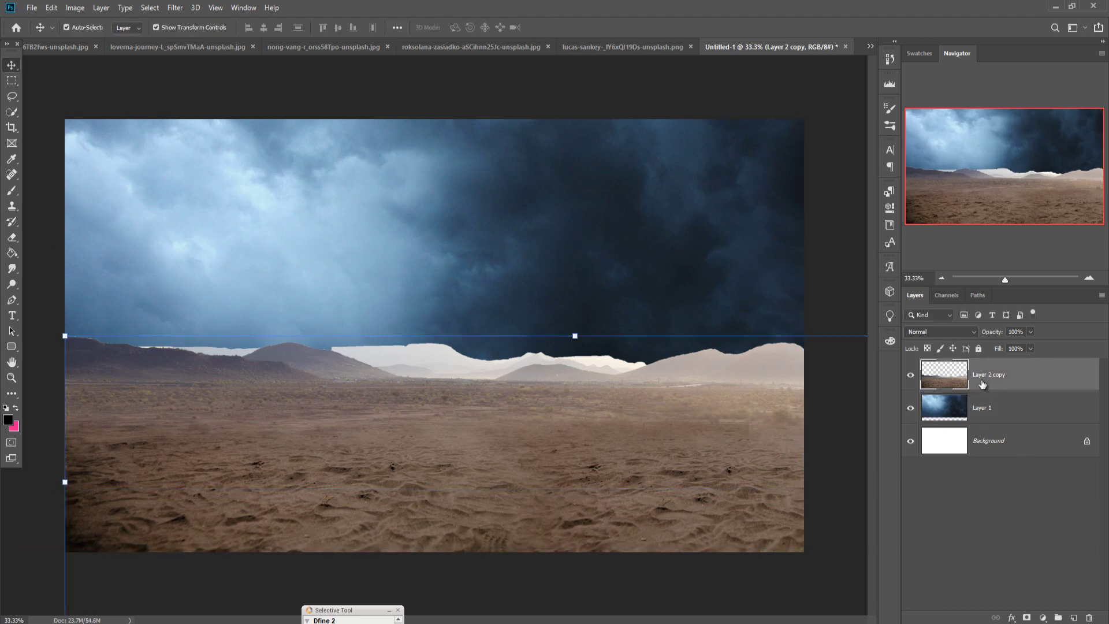
right_click(1020, 379)
click(1033, 378)
click(1043, 618)
click(1040, 511)
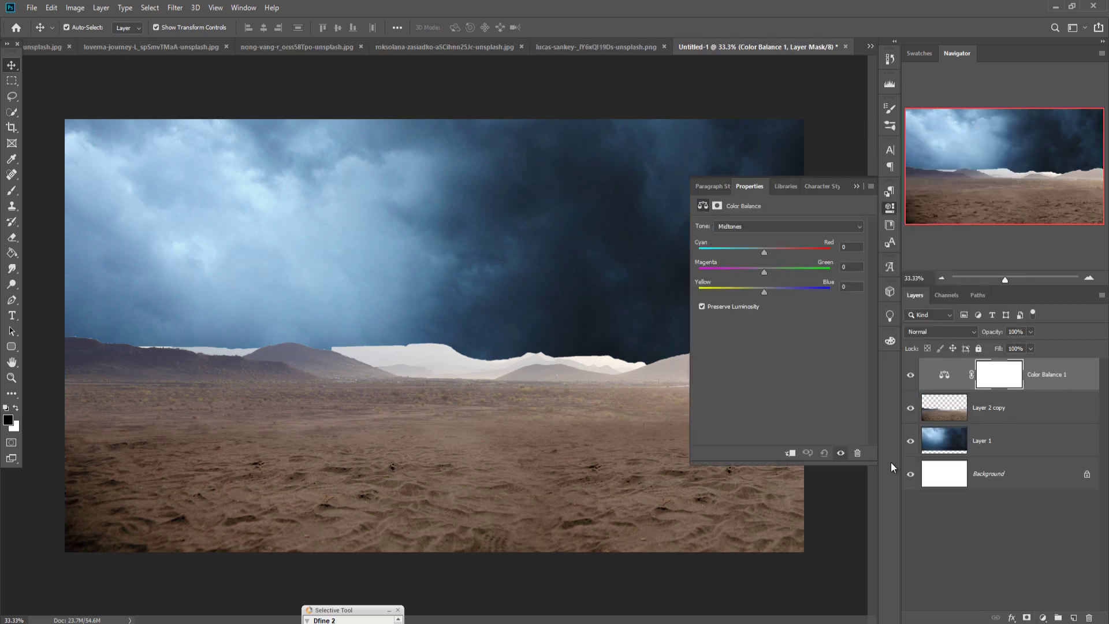
click(790, 454)
drag(764, 292, 783, 292)
click(765, 252)
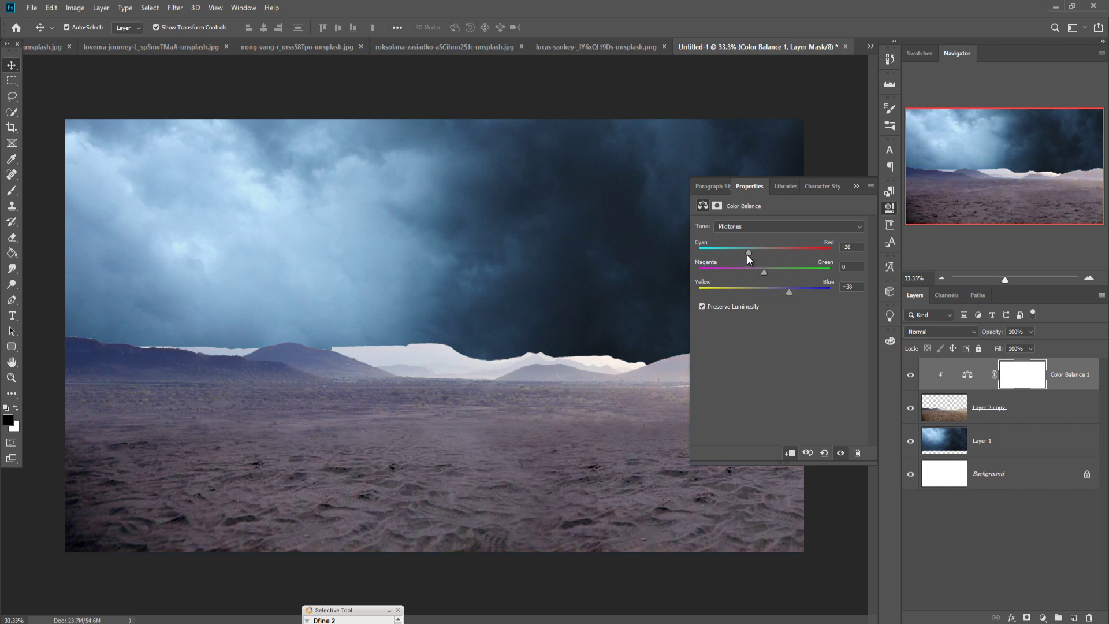
click(856, 186)
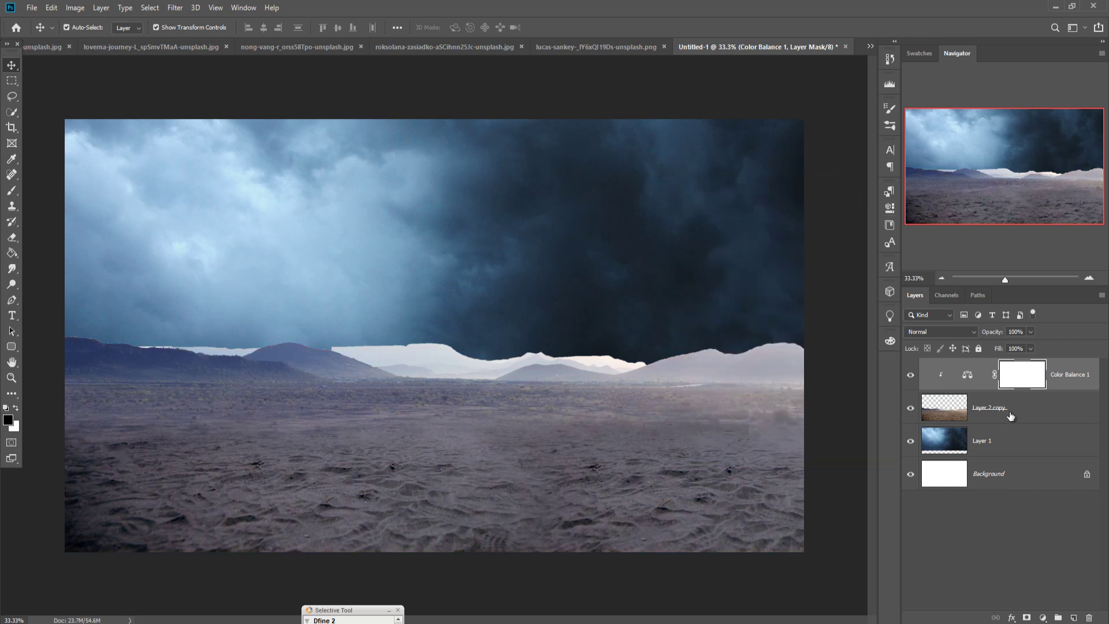
- Darken the landscape with a clipped Curves adjustment beneath Color Balance, pulling the midpoint to input 153, output 116
click(1010, 416)
click(1042, 618)
click(1041, 466)
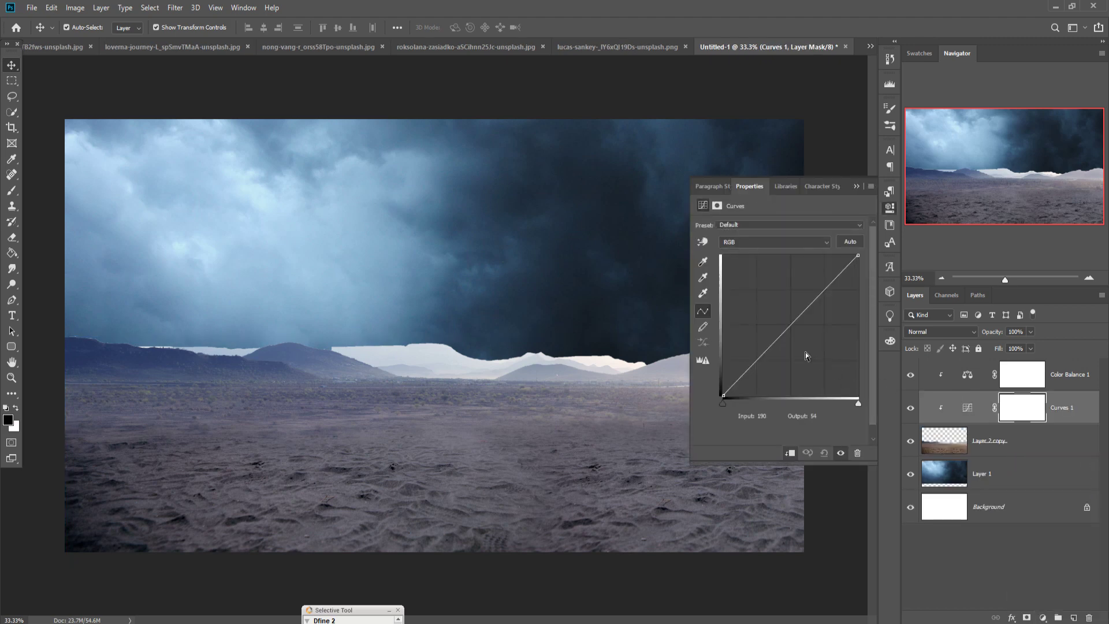
drag(788, 328, 804, 332)
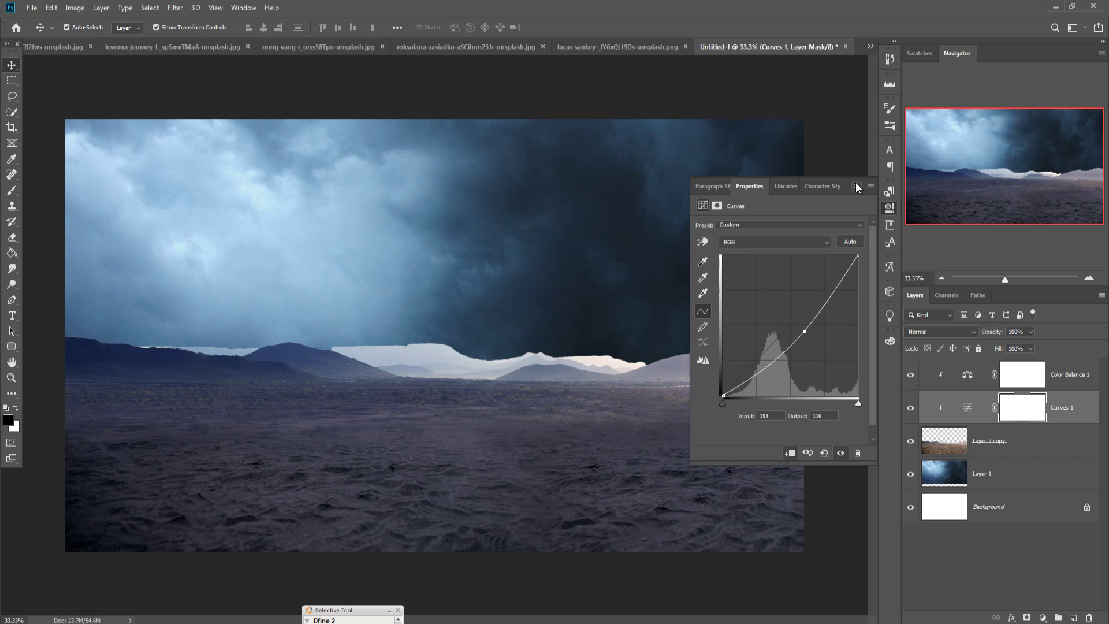
click(858, 186)
- Add a layer clipped directly above the landscape and brush a blue sampled from the sky over the pale strip behind the nearest hills
click(1015, 452)
click(1073, 619)
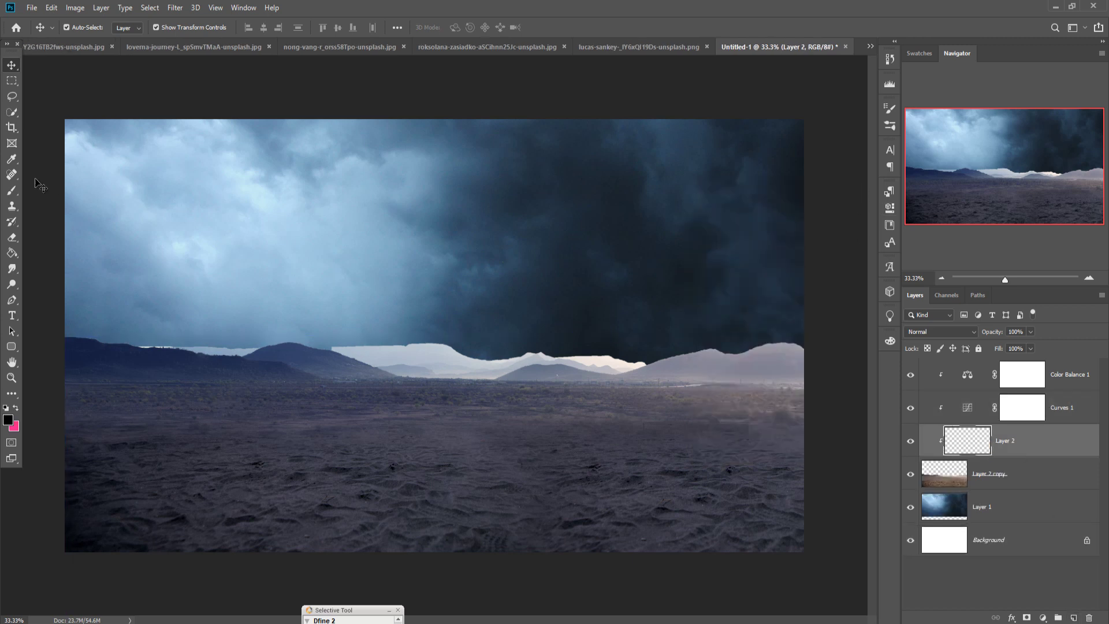
key(b)
click(9, 421)
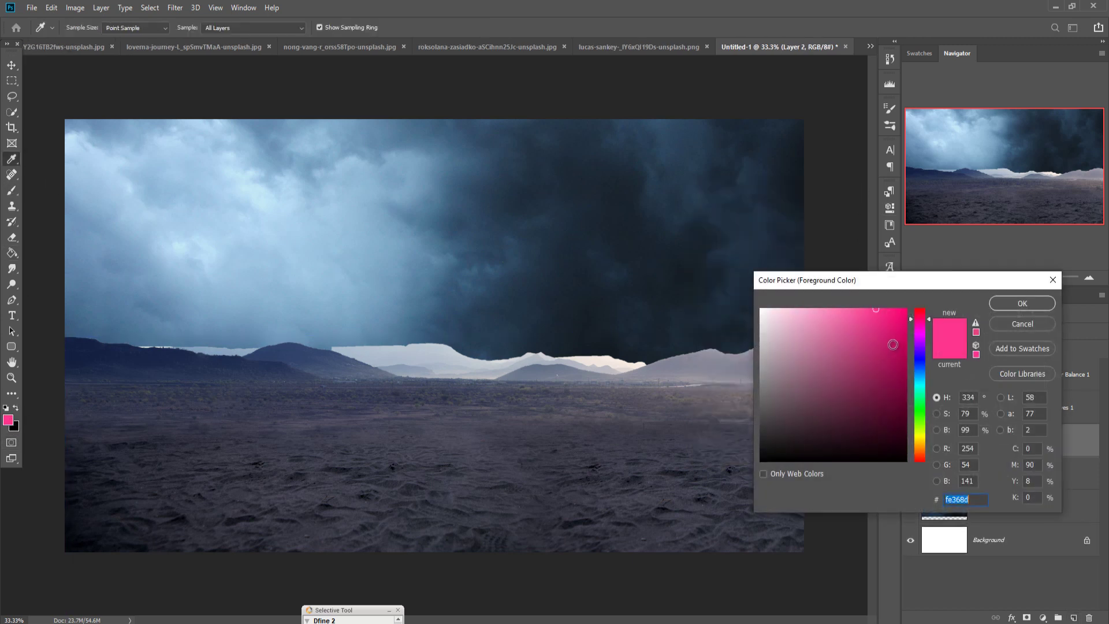
click(504, 293)
click(1021, 304)
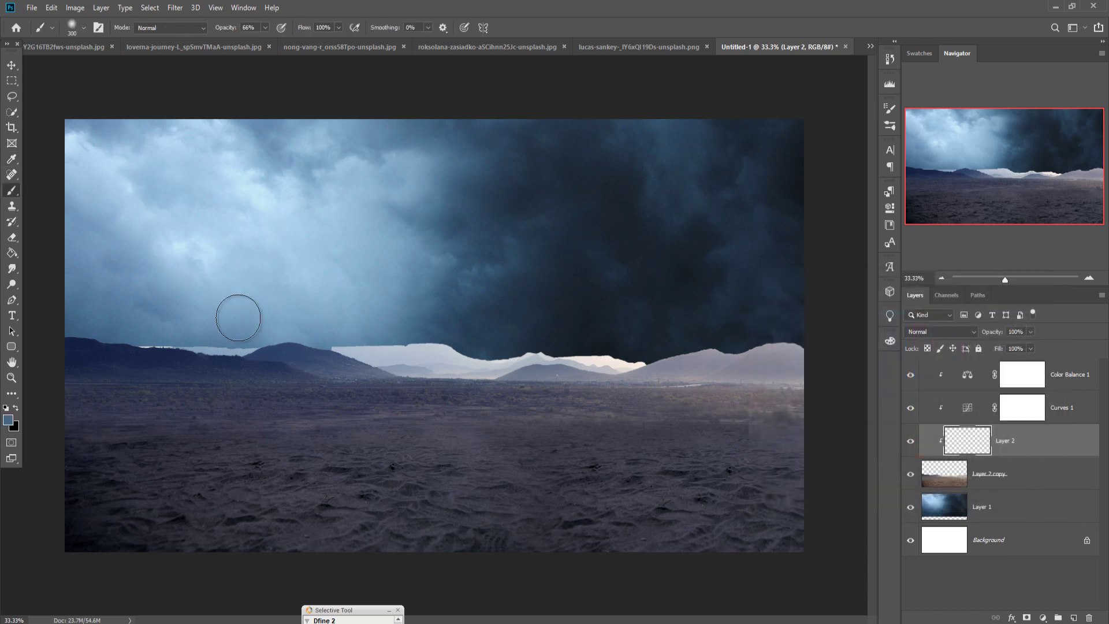
mouse_move(237, 317)
mouse_down()
mouse_move(111, 338)
mouse_move(241, 335)
mouse_up()
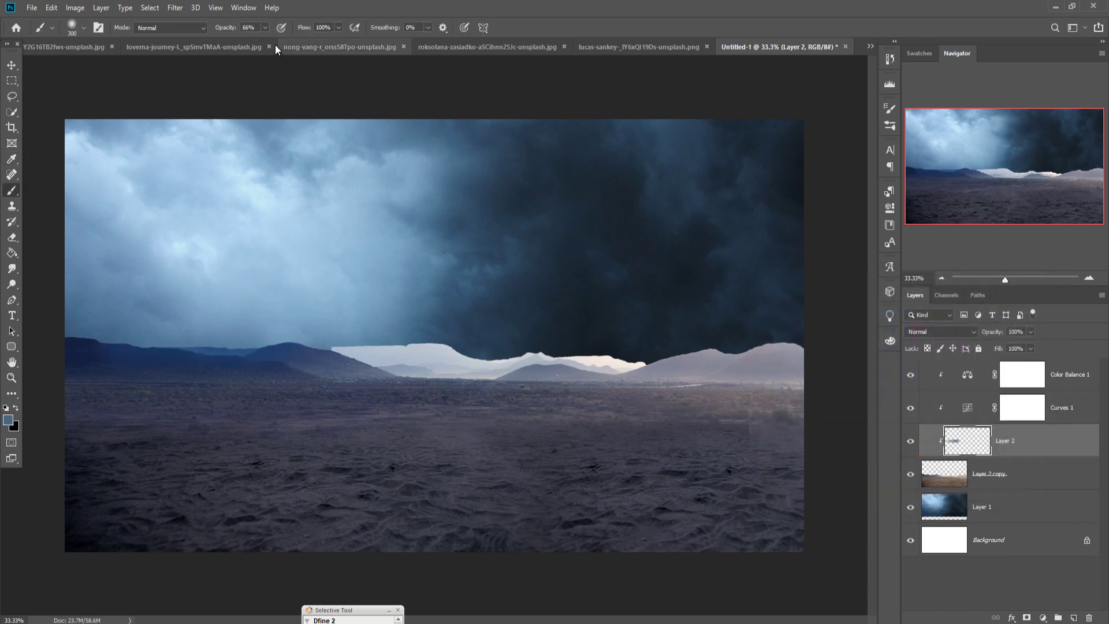
- Paint blue haze over the remaining pale distant mountains along the horizon with a 500 px brush at 28% opacity
click(265, 27)
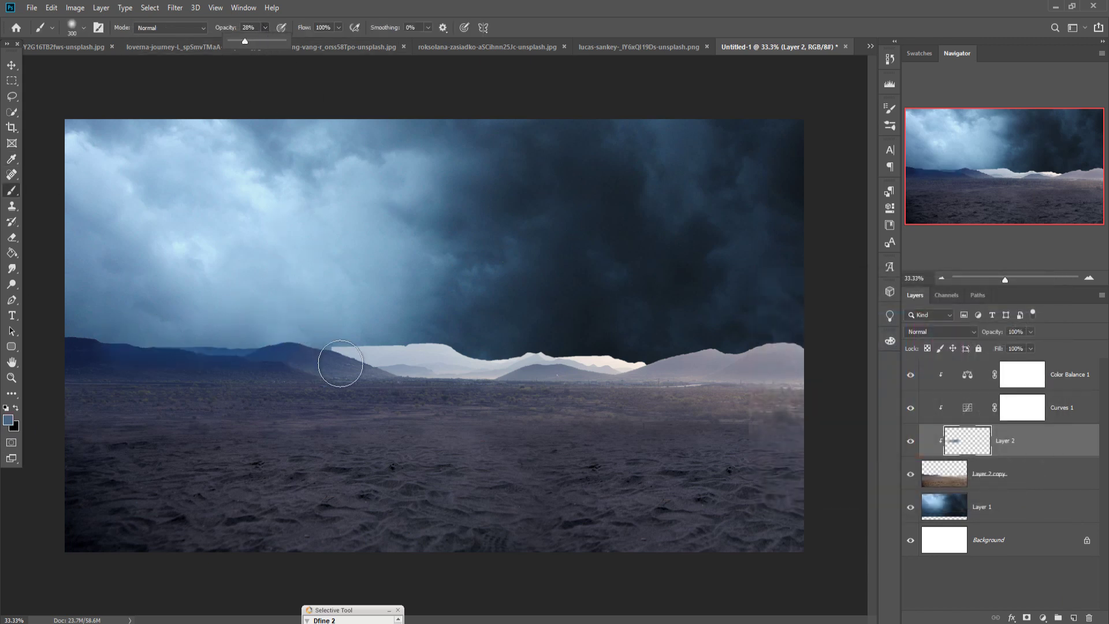
key(bracketright)
key(bracketright)
drag(491, 338, 384, 320)
drag(457, 332, 324, 319)
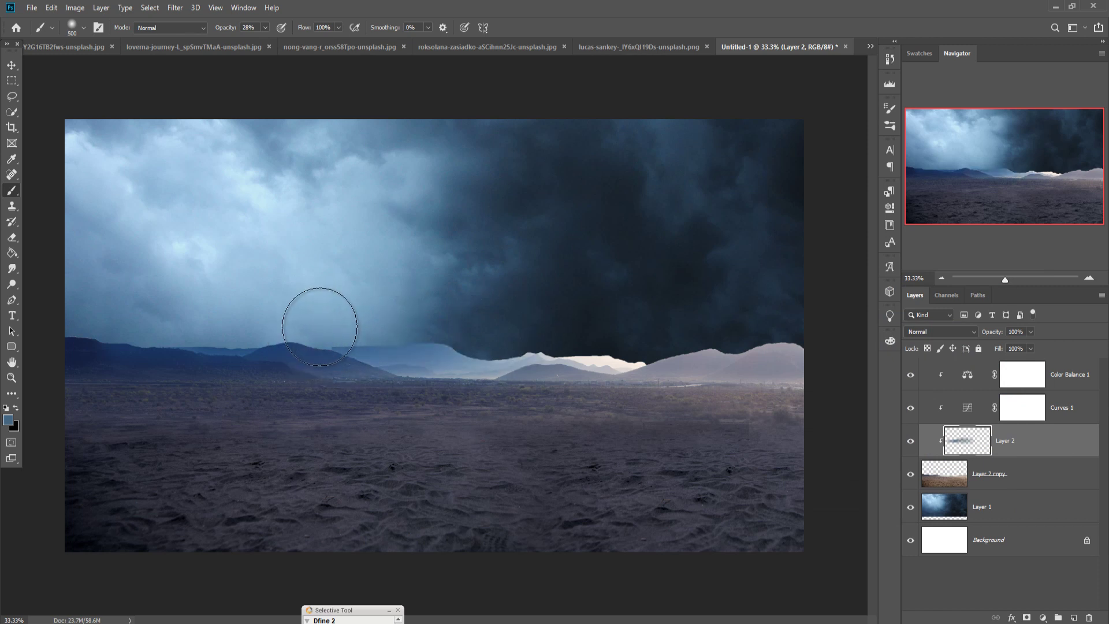
drag(673, 342, 443, 346)
drag(612, 342, 437, 355)
mouse_move(656, 344)
mouse_down()
mouse_move(590, 350)
mouse_move(878, 352)
mouse_move(766, 360)
mouse_move(803, 358)
mouse_up()
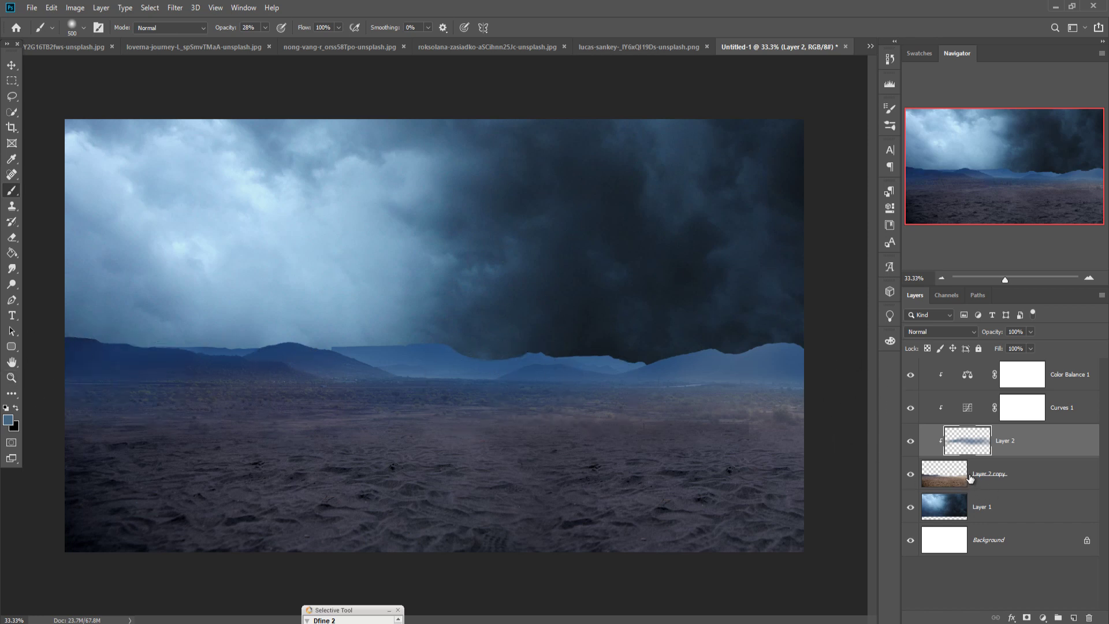
- Add a layer mask to the landscape layer and soften the mountain horizon with black, using a 250 px brush at 28% opacity
click(992, 473)
click(1026, 618)
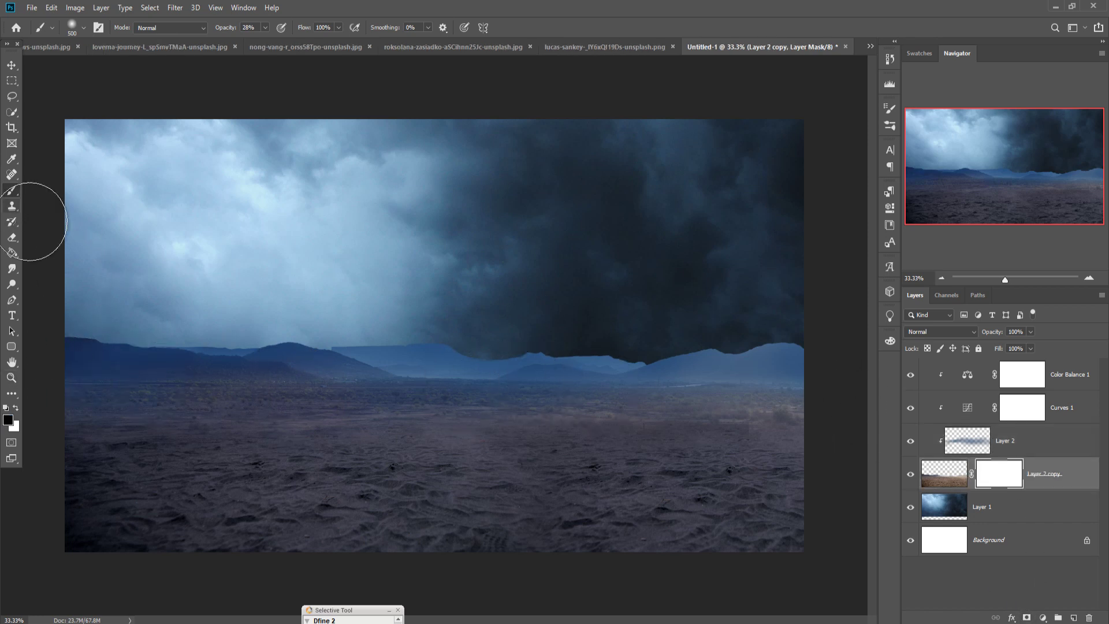
click(329, 324)
key(bracketleft)
key(bracketleft)
key(bracketleft)
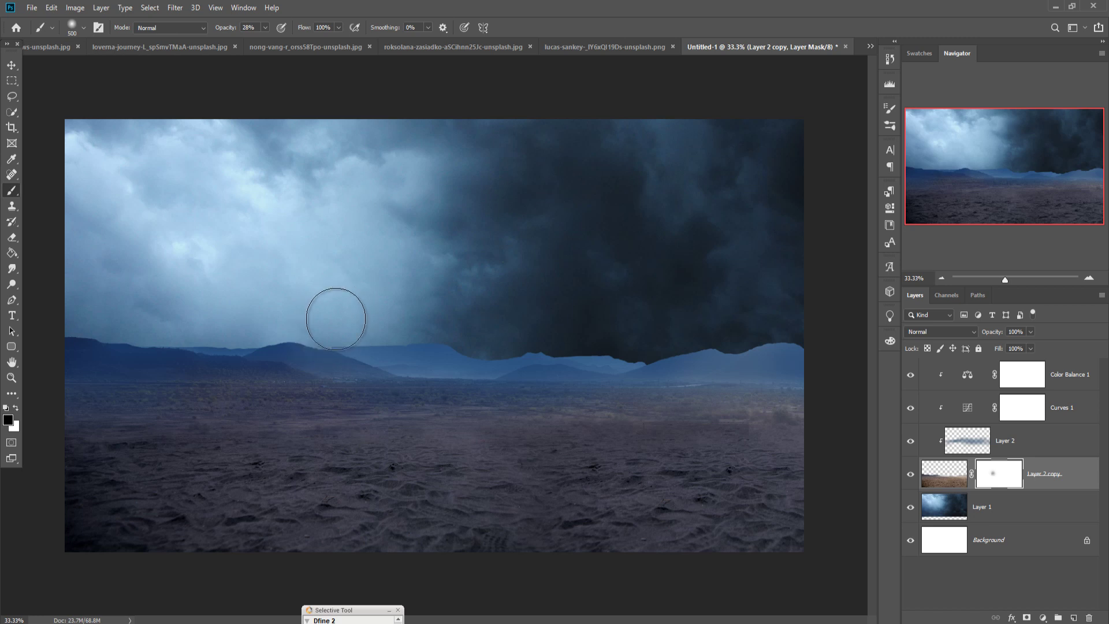
drag(339, 334, 363, 331)
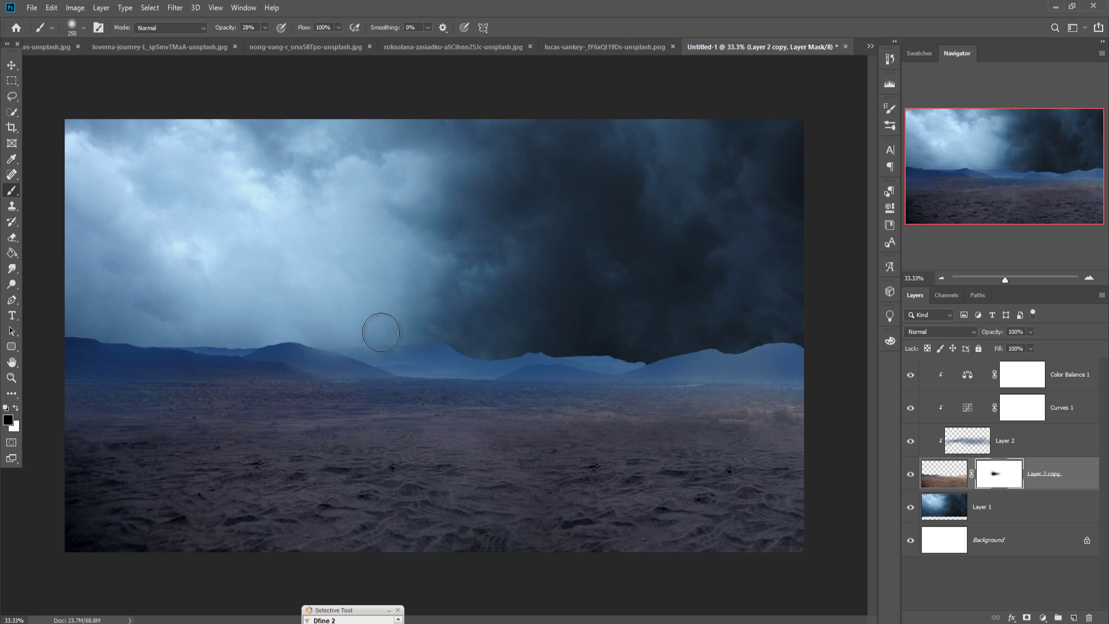
mouse_move(570, 340)
mouse_down()
mouse_move(603, 350)
mouse_move(828, 339)
mouse_up()
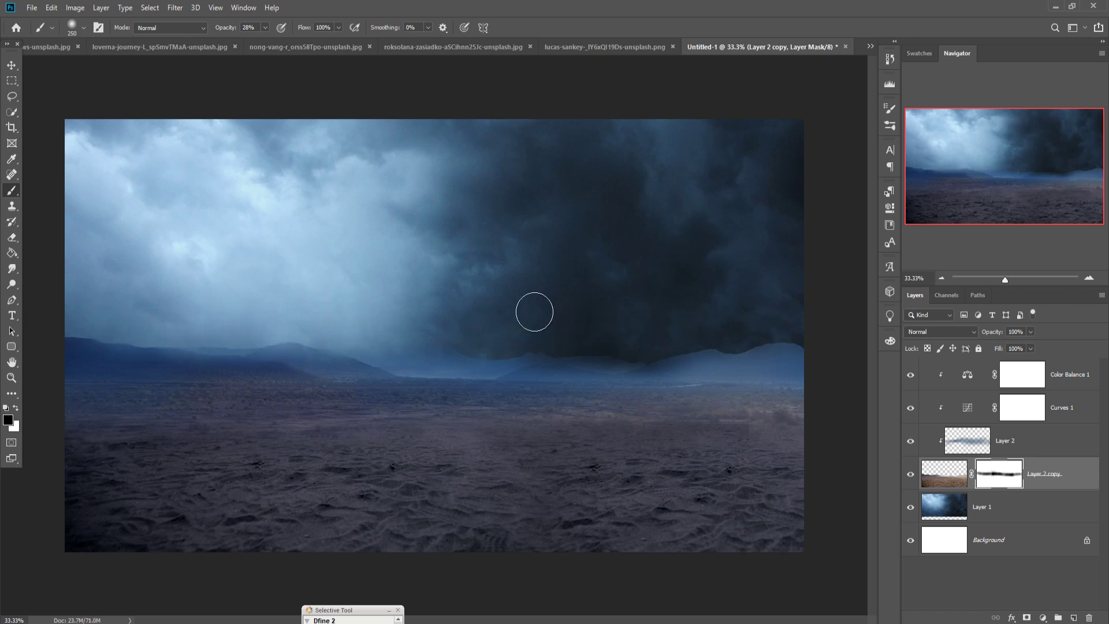
- Add a new layer above all others and paint soft blue fog across the scene with an 800 px brush at 9% opacity
click(1068, 379)
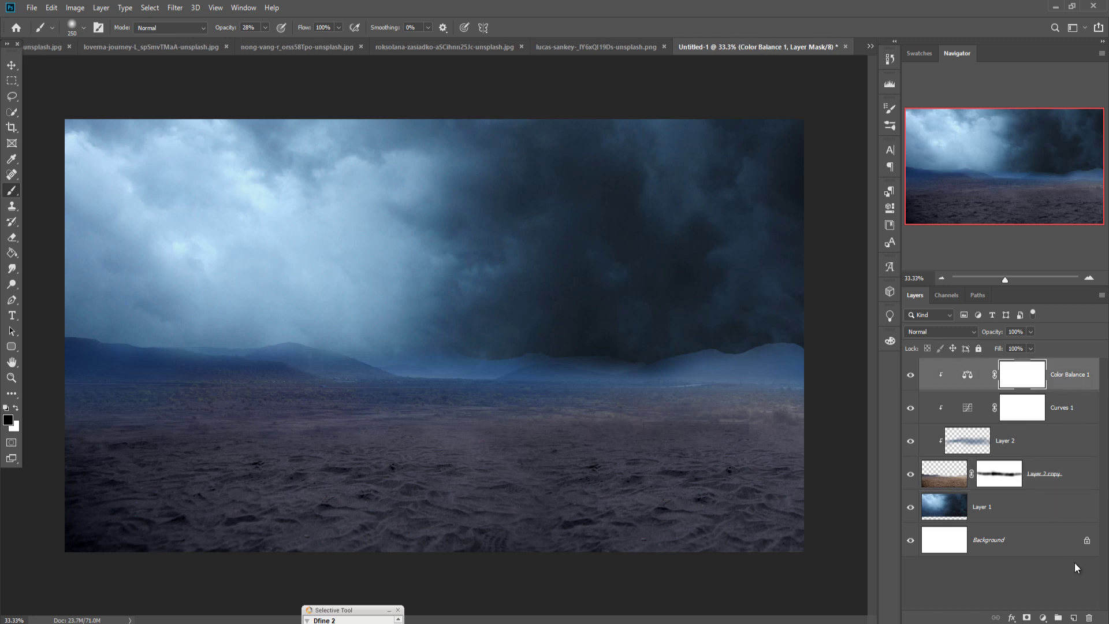
click(1073, 617)
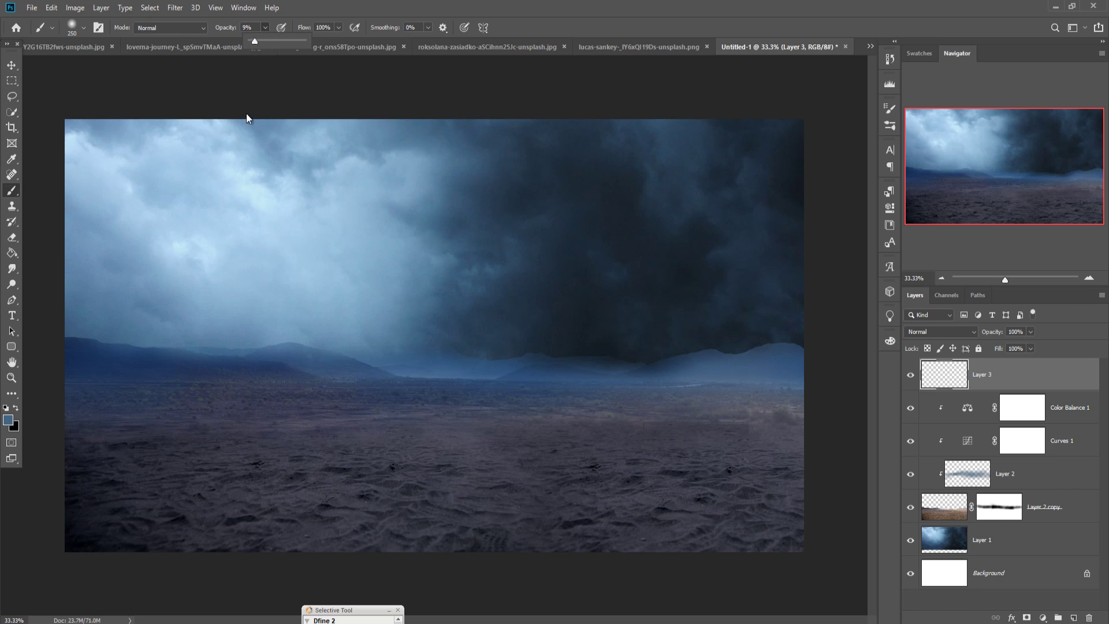
key(bracketright)
key(bracketright)
key(bracketright)
key(bracketright)
key(bracketright)
key(bracketright)
key(bracketright)
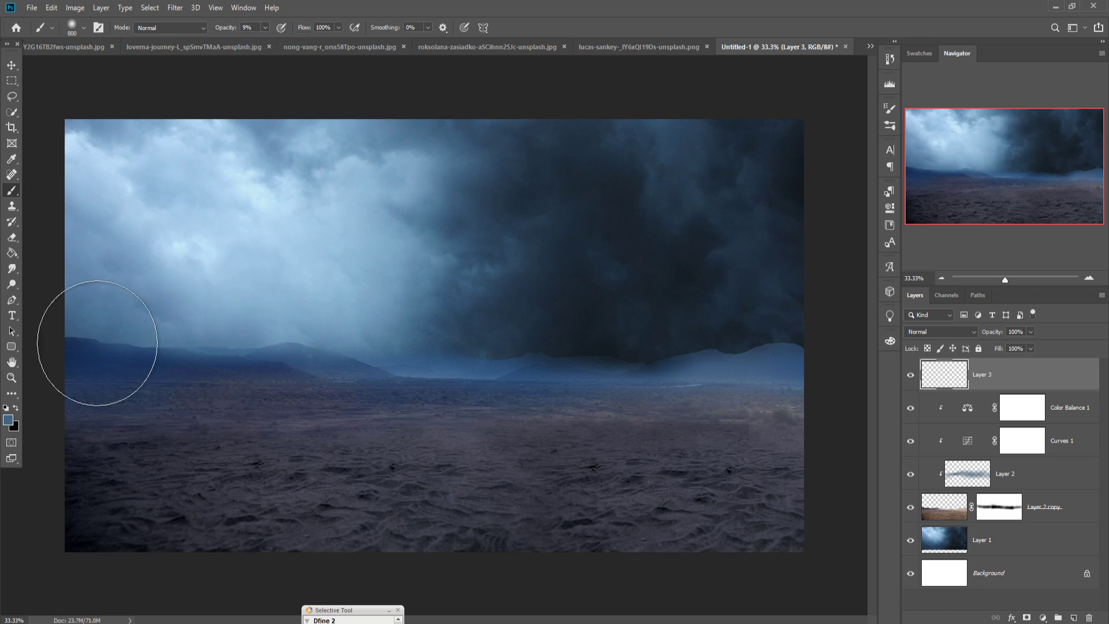
mouse_move(97, 343)
mouse_down()
mouse_move(130, 341)
mouse_move(82, 272)
mouse_move(258, 297)
mouse_move(214, 277)
mouse_move(266, 278)
mouse_move(125, 218)
mouse_move(377, 344)
mouse_move(528, 364)
mouse_move(727, 364)
mouse_move(675, 316)
mouse_move(752, 321)
mouse_move(814, 296)
mouse_move(818, 282)
mouse_move(807, 250)
mouse_move(665, 304)
mouse_move(602, 279)
mouse_move(476, 277)
mouse_move(761, 273)
mouse_move(767, 309)
mouse_move(537, 361)
mouse_move(574, 393)
mouse_move(368, 399)
mouse_move(158, 373)
mouse_move(643, 366)
mouse_move(799, 377)
mouse_move(738, 390)
mouse_move(450, 364)
mouse_move(100, 357)
mouse_move(356, 393)
mouse_up()
- Copy the cut-out man in the denim jacket from his PNG image into Untitled-1 and close the source image
click(12, 66)
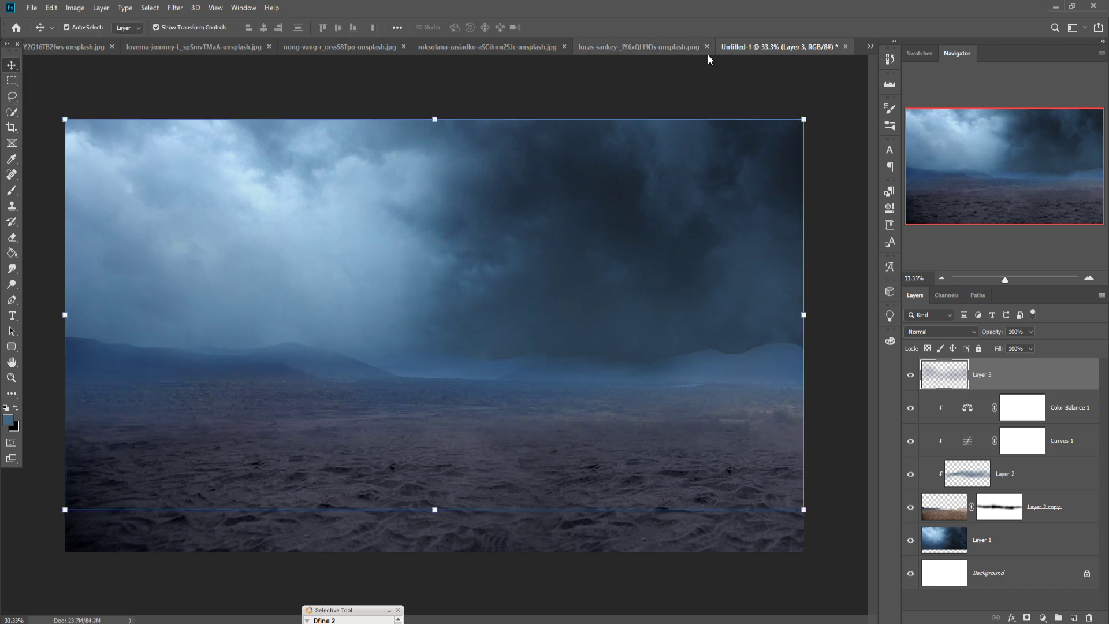
click(640, 48)
drag(651, 50, 654, 76)
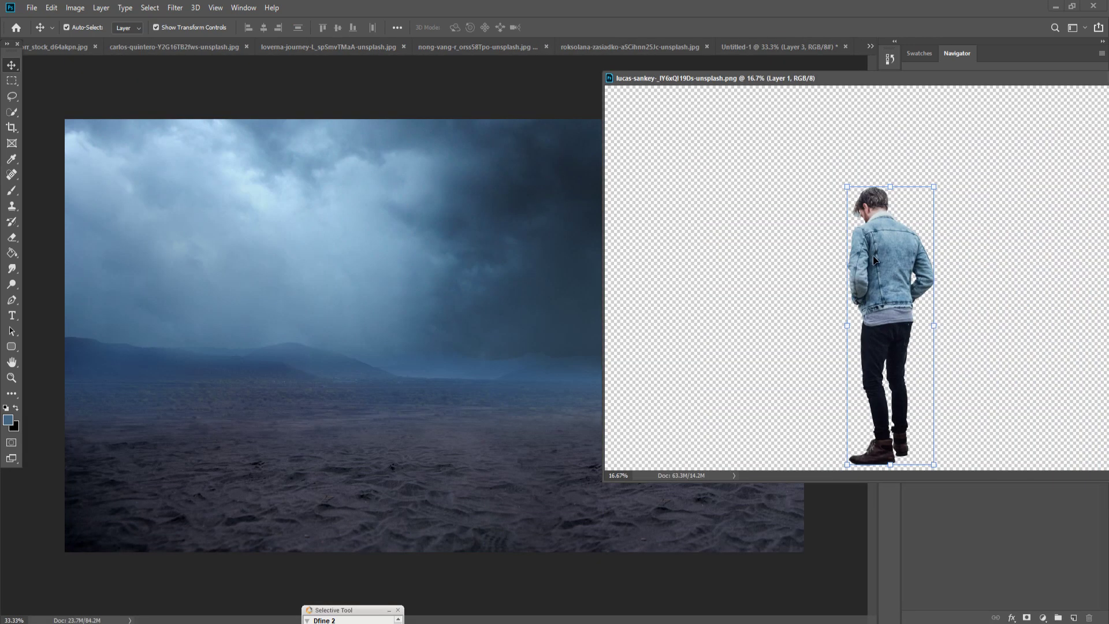
drag(874, 258, 515, 318)
drag(997, 76, 448, 330)
click(747, 181)
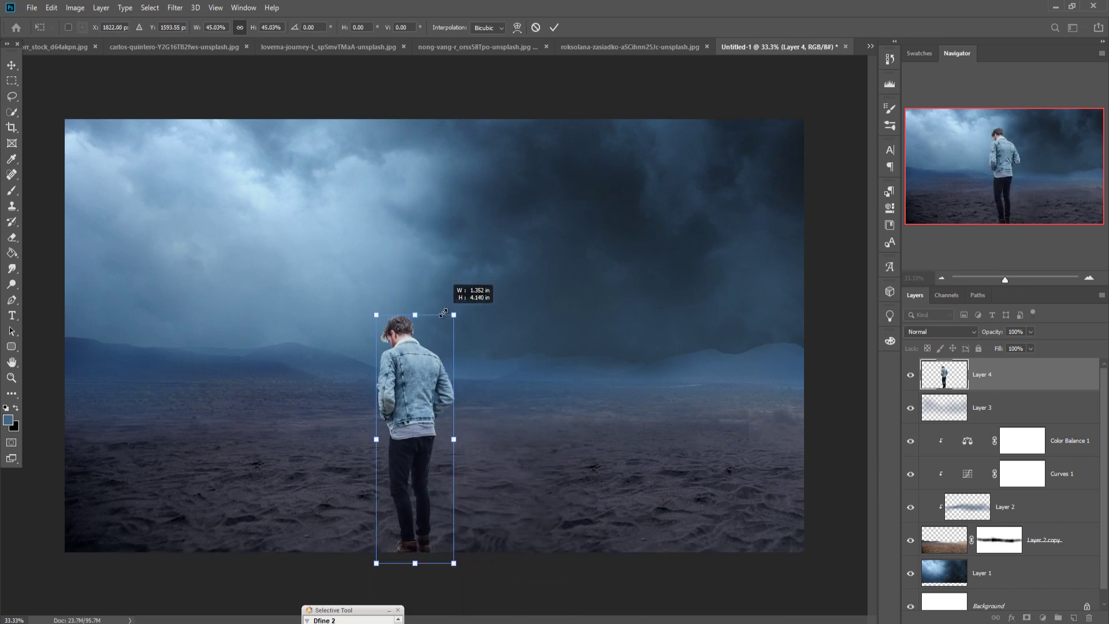
- Scale the man to about 43% and position him standing on the sand near the middle of the scene
drag(449, 398, 458, 377)
drag(492, 261, 490, 270)
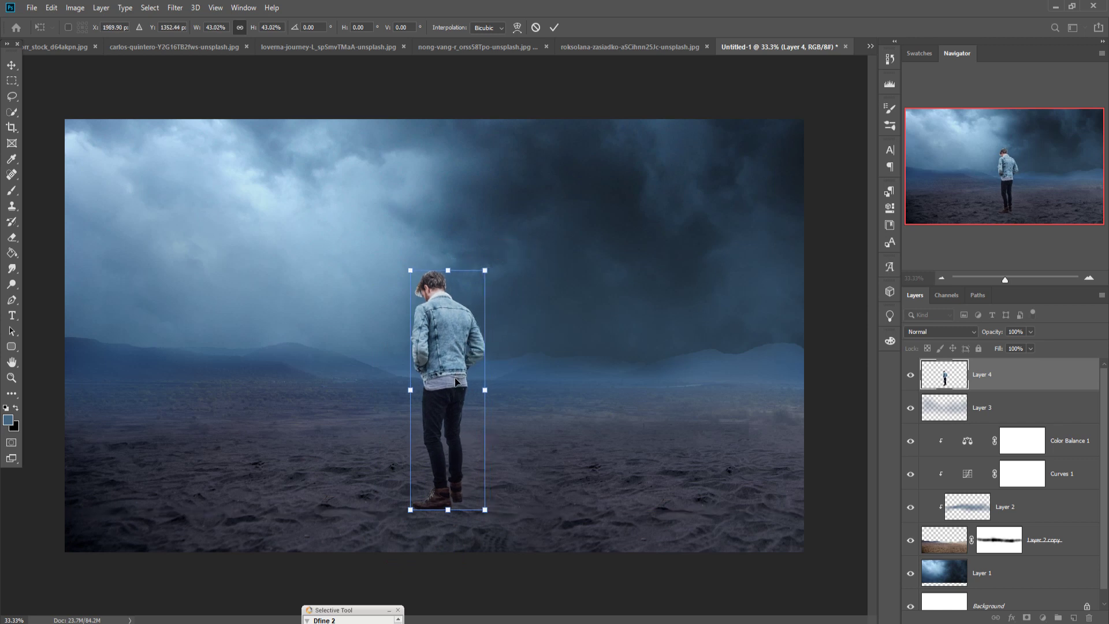
click(554, 27)
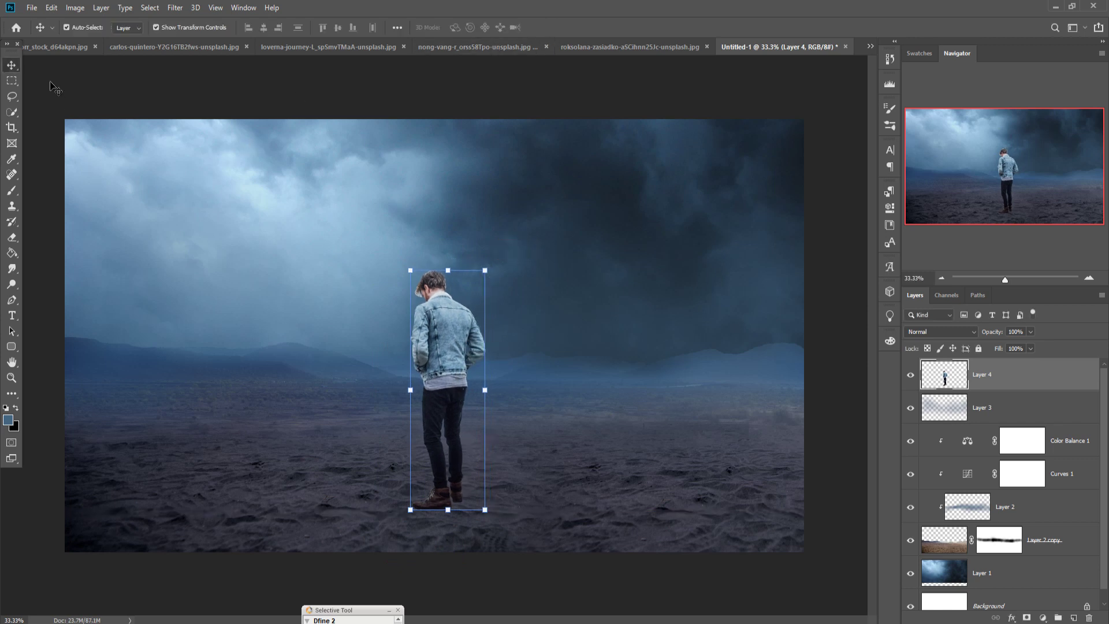
- Trace the red rose and its separate side petal with a Pen tool path in the rose image and turn it into a selection
click(599, 47)
key(p)
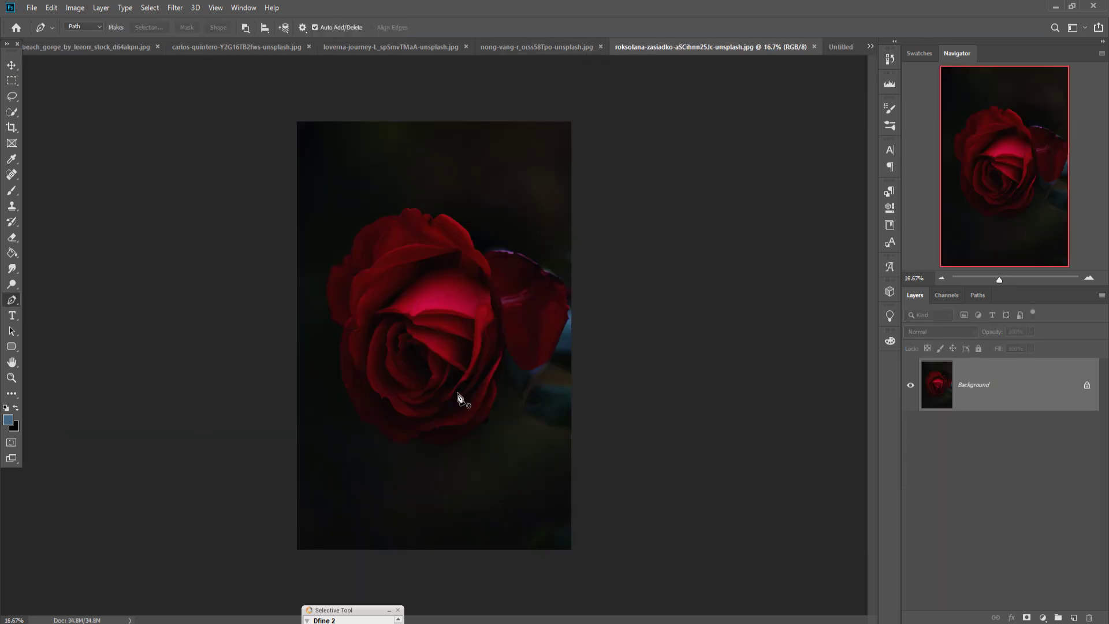
key(ctrl+plus)
key(ctrl+plus)
key(ctrl+plus)
key(ctrl+plus)
key(ctrl+plus)
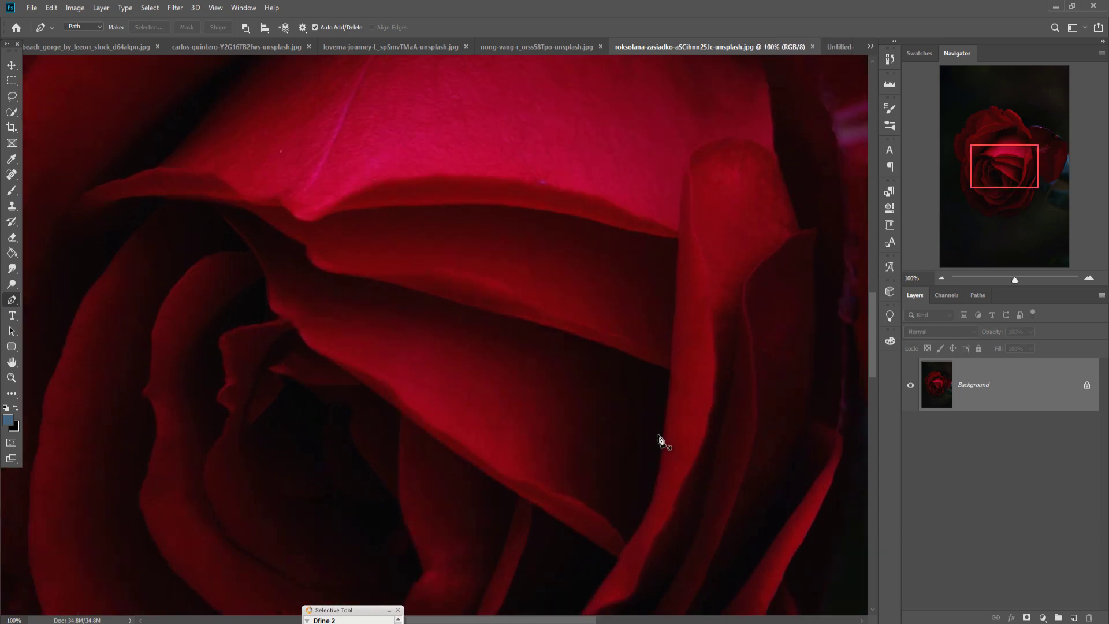
drag(656, 433, 312, 98)
drag(525, 77, 518, 122)
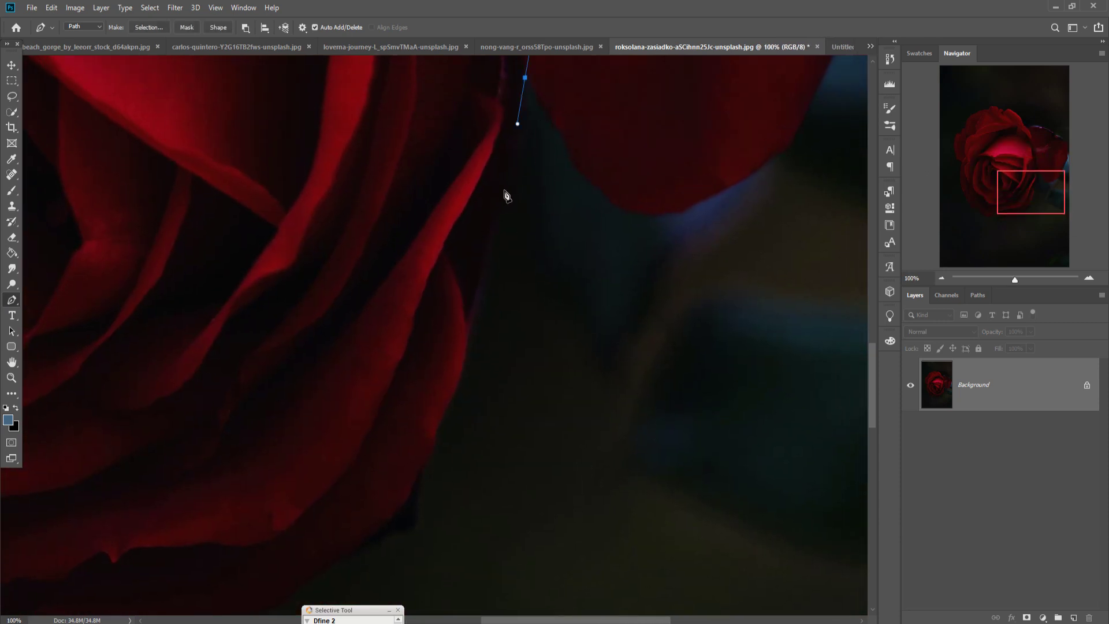
drag(505, 193, 499, 208)
drag(493, 223, 485, 256)
drag(467, 336, 463, 353)
drag(447, 404, 431, 447)
drag(422, 468, 418, 486)
drag(417, 513, 416, 527)
drag(385, 384, 362, 390)
drag(307, 387, 288, 379)
drag(270, 366, 267, 361)
drag(259, 358, 250, 356)
drag(226, 352, 219, 351)
drag(211, 352, 205, 351)
drag(198, 349, 193, 349)
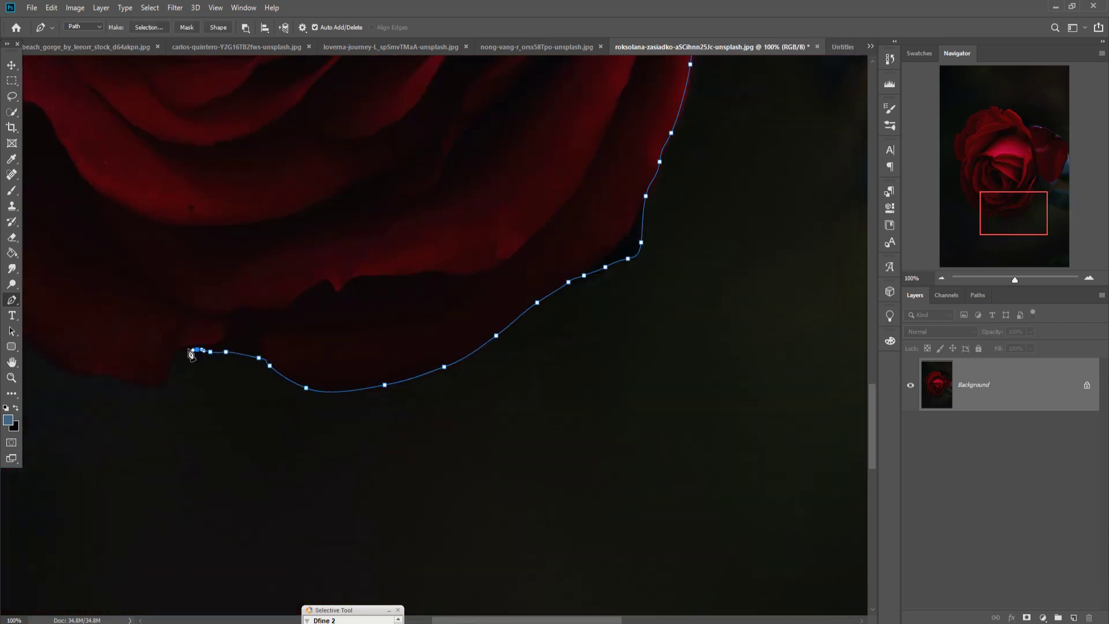
drag(109, 373, 563, 445)
drag(235, 96, 232, 83)
drag(232, 83, 291, 395)
drag(270, 289, 267, 269)
drag(265, 178, 284, 100)
drag(286, 107, 333, 370)
drag(317, 352, 293, 333)
drag(257, 321, 255, 311)
drag(396, 85, 397, 74)
drag(398, 76, 352, 248)
drag(365, 200, 373, 185)
drag(412, 140, 425, 128)
drag(447, 121, 456, 120)
drag(472, 114, 476, 112)
drag(481, 107, 531, 80)
drag(688, 398, 691, 396)
drag(718, 376, 736, 368)
drag(743, 368, 757, 372)
drag(793, 391, 809, 400)
mouse_move(837, 421)
mouse_down()
mouse_move(846, 428)
mouse_move(351, 281)
mouse_up()
drag(393, 316, 408, 353)
drag(789, 496, 802, 504)
drag(846, 537, 851, 542)
drag(858, 549, 393, 346)
drag(408, 354, 416, 358)
drag(456, 379, 488, 399)
drag(502, 414, 507, 418)
drag(518, 438, 518, 448)
drag(508, 329, 504, 332)
drag(396, 391, 387, 393)
drag(317, 372, 312, 366)
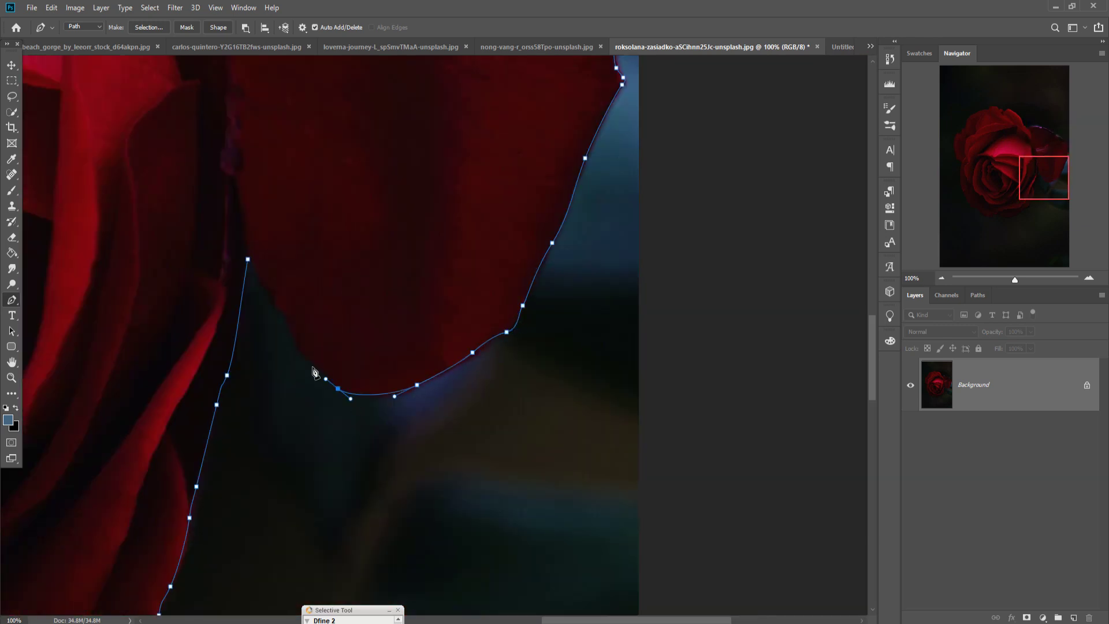
drag(254, 271, 253, 262)
drag(253, 144, 253, 138)
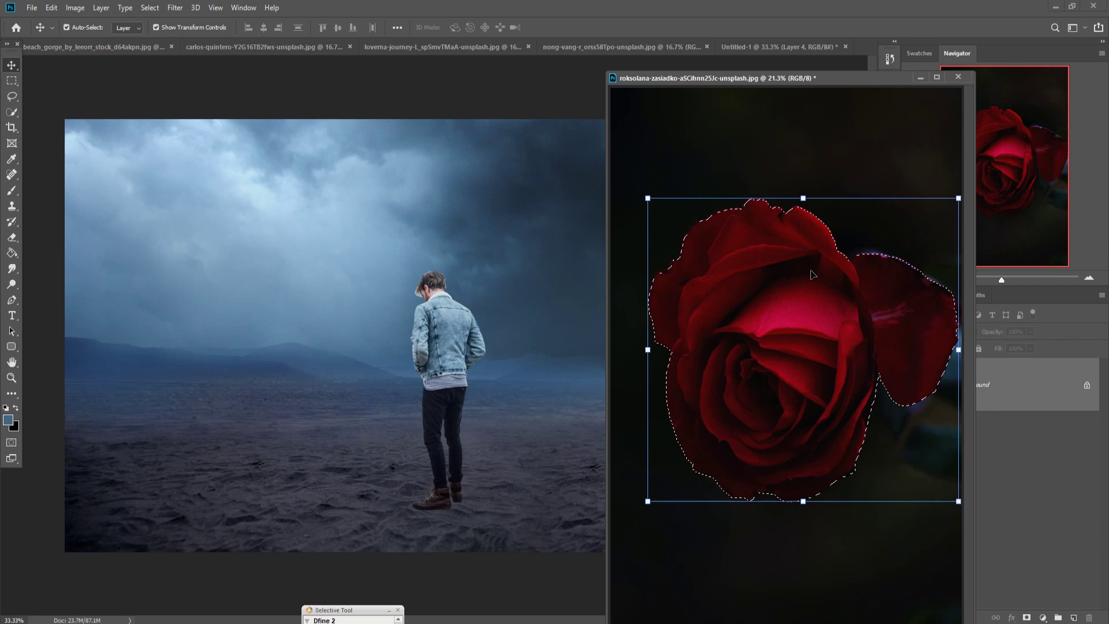
- Copy the selected rose into Untitled-1, scale it to about 46%, rotate it about 52.5° and place it on the sand right of the man
drag(813, 275, 569, 249)
click(921, 78)
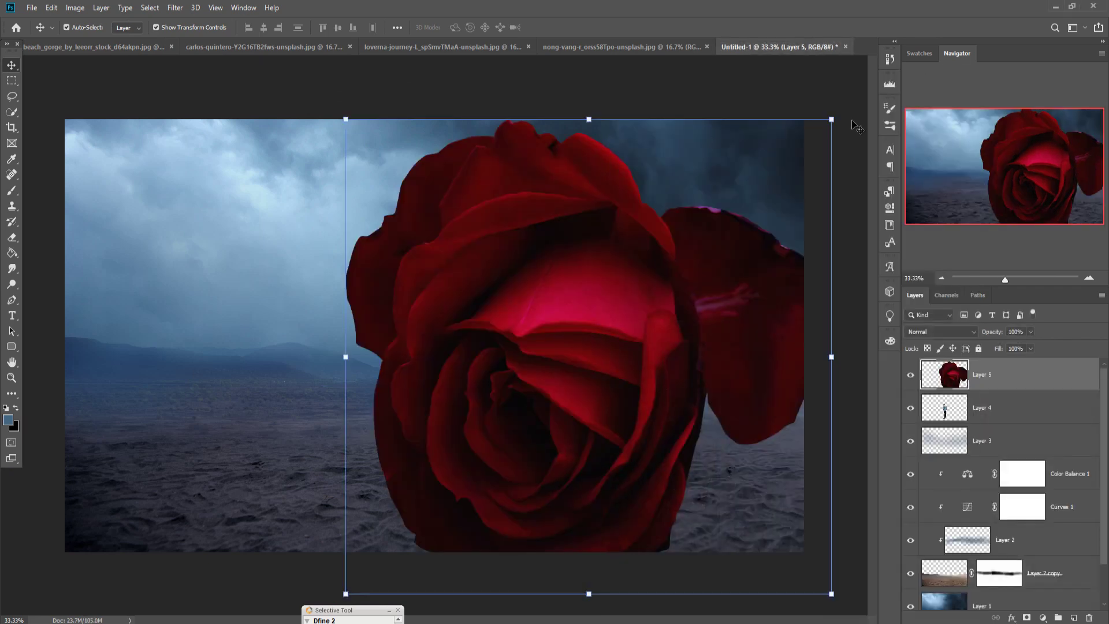
drag(832, 119, 651, 297)
drag(520, 439, 666, 333)
drag(797, 191, 825, 407)
drag(683, 141, 670, 219)
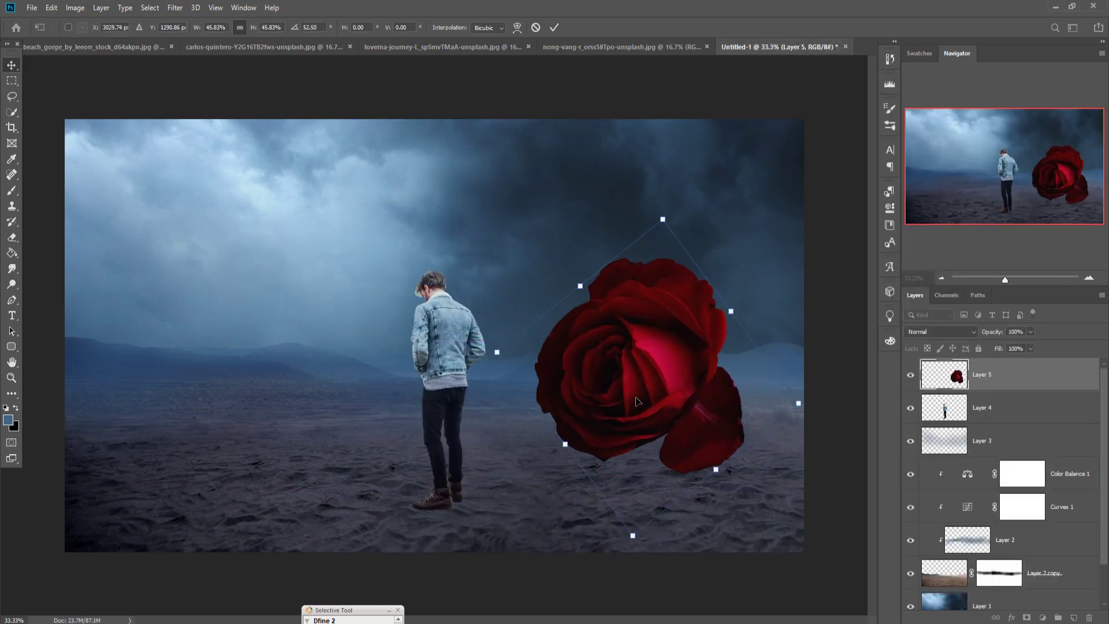
key(Return)
- Start a Pen tool path in the loverna-journey rose image and trace the loose petal hanging below the flower
click(647, 48)
click(346, 49)
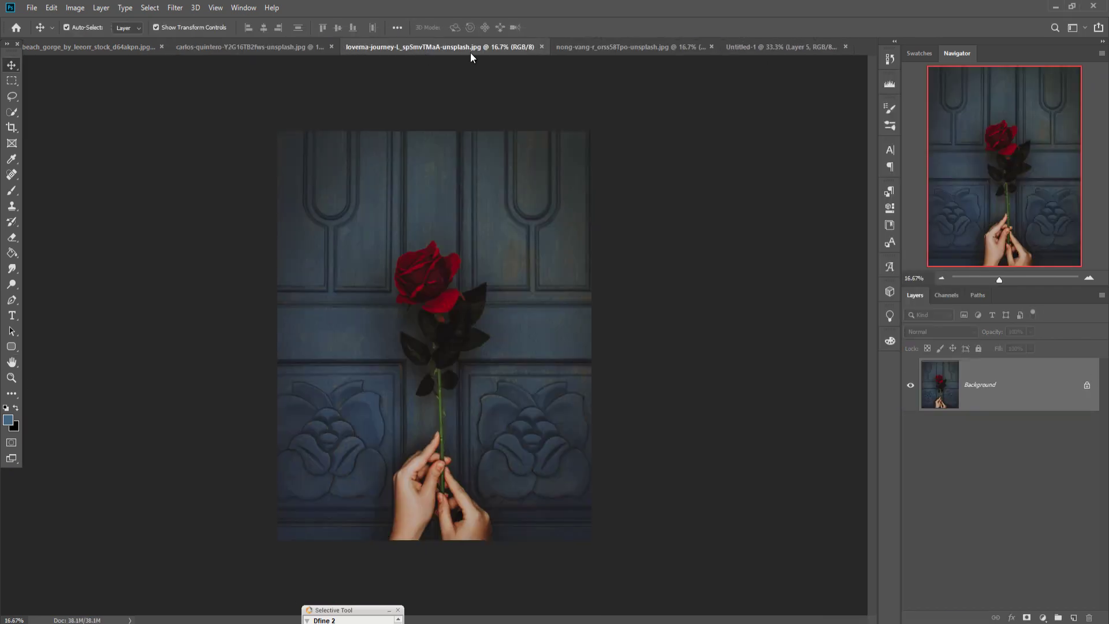
key(p)
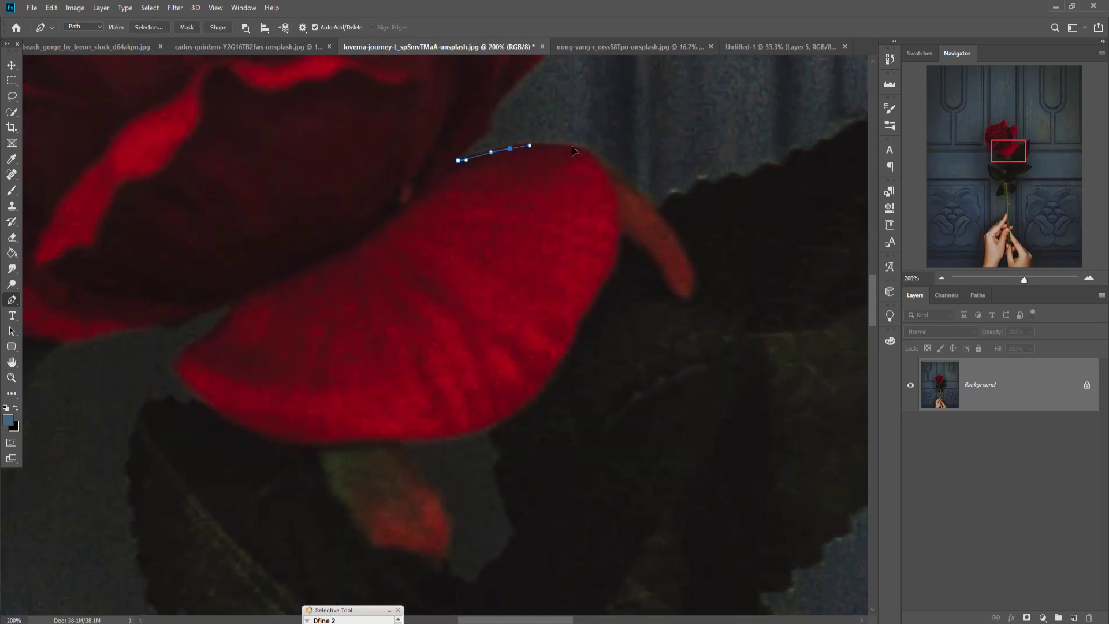
drag(560, 143, 582, 145)
drag(619, 223, 617, 245)
drag(527, 406, 505, 421)
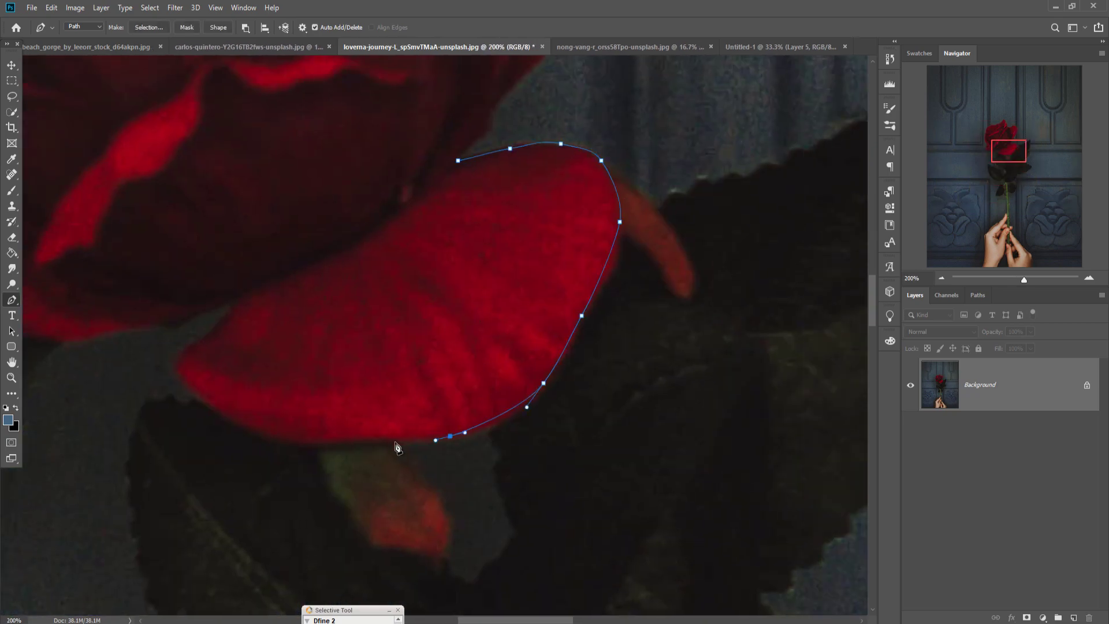
drag(363, 438, 329, 441)
drag(265, 440, 249, 433)
drag(166, 324, 151, 326)
- Continue the Pen path up the left edge of the flower in the loverna-journey image
drag(80, 339, 484, 409)
drag(276, 326, 289, 311)
drag(311, 265, 305, 252)
drag(290, 217, 280, 202)
drag(243, 99, 249, 200)
drag(268, 104, 258, 319)
drag(407, 116, 420, 111)
- Continue the Pen path across the flower's top petals and around the upper right petal
drag(489, 113, 545, 93)
drag(615, 71, 559, 153)
drag(591, 124, 599, 126)
drag(633, 213, 637, 212)
drag(665, 269, 666, 275)
drag(765, 313, 775, 306)
drag(852, 278, 324, 198)
drag(376, 333, 377, 349)
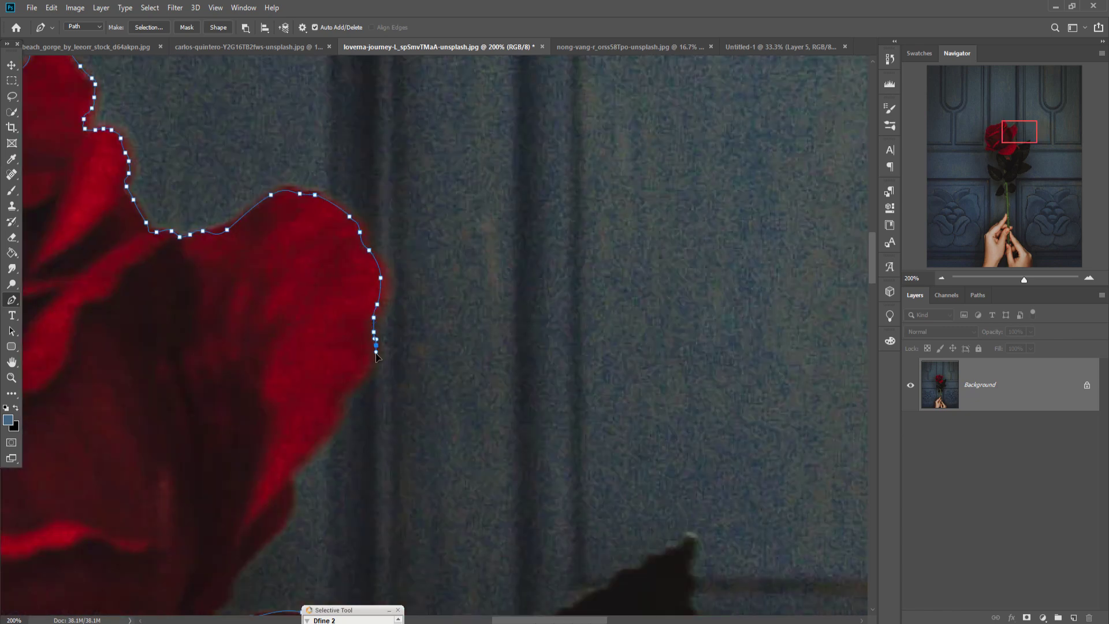
- Close the path down the flower's right edge and turn it into a selection
drag(324, 457, 442, 191)
drag(401, 255, 390, 272)
drag(346, 330, 340, 340)
click(321, 354)
key(ctrl+0)
key(ctrl+Return)
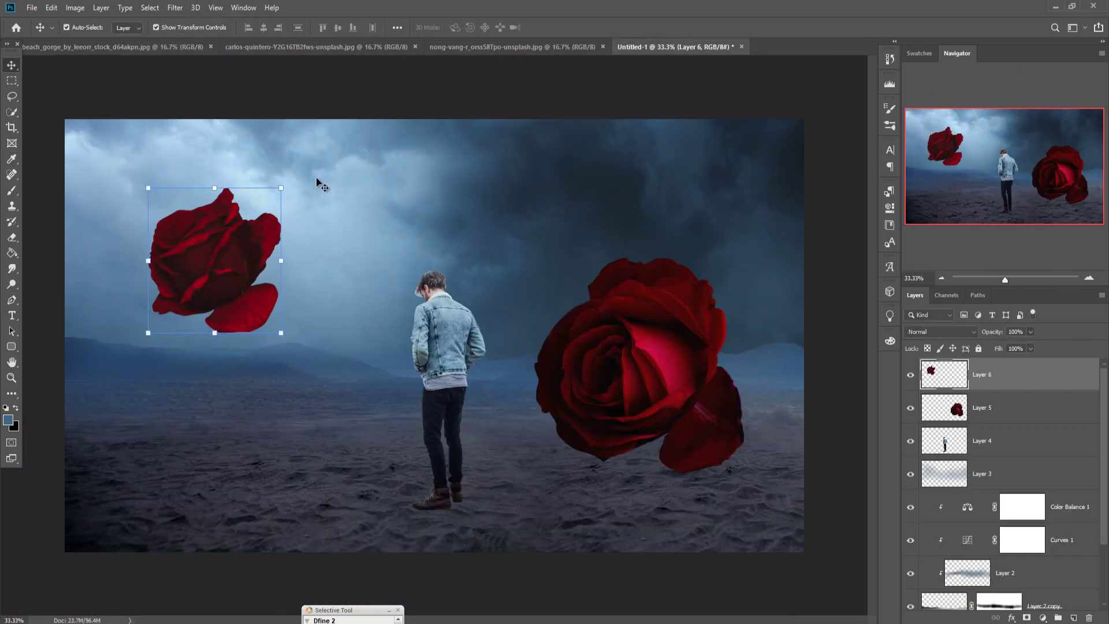
- Bring the second cut-out rose into Untitled-1, rotate it about 105°, resize it and place it on the sand left of the man
drag(317, 181, 299, 357)
drag(237, 401, 248, 349)
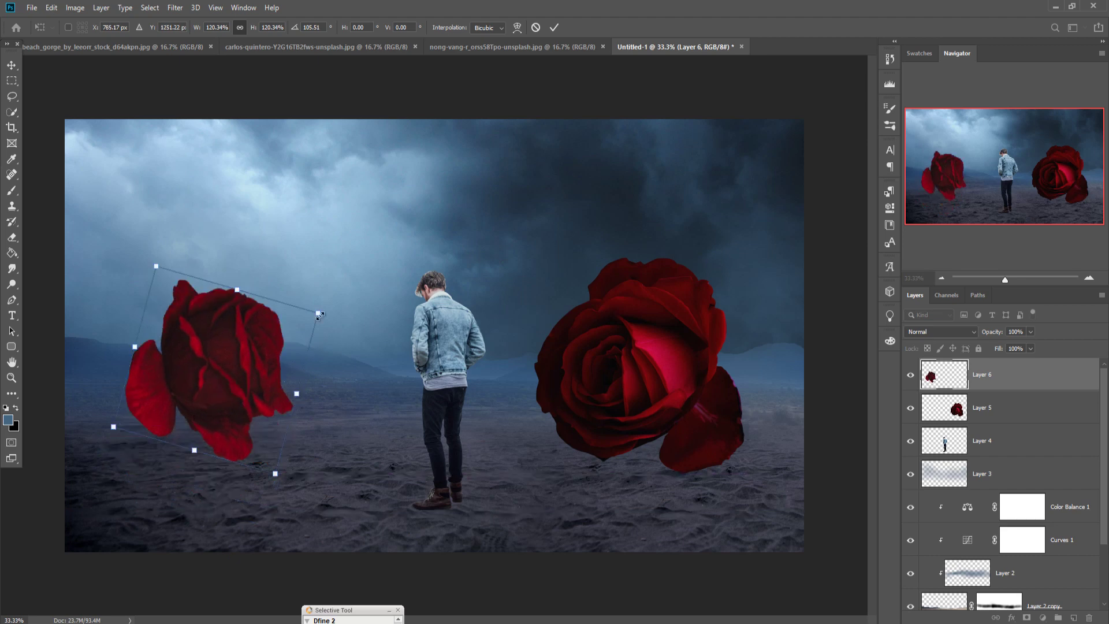
drag(318, 312, 267, 341)
drag(216, 372, 240, 386)
click(554, 28)
- Start a Pen tool path at the stem's base in the nong-vang rose image and trace the stem's left edge upward
click(477, 53)
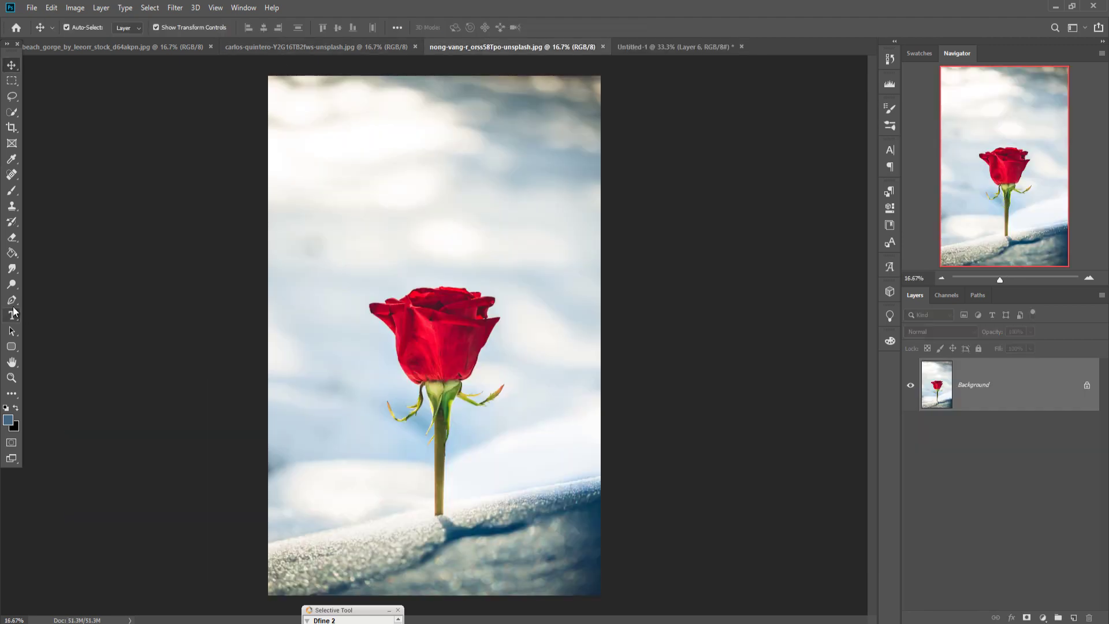
key(p)
key(ctrl+plus)
key(ctrl+plus)
key(ctrl+plus)
key(ctrl+plus)
drag(448, 497, 456, 372)
key(ctrl+plus)
click(451, 537)
click(449, 60)
drag(449, 62, 484, 286)
key(ctrl+plus)
key(ctrl+plus)
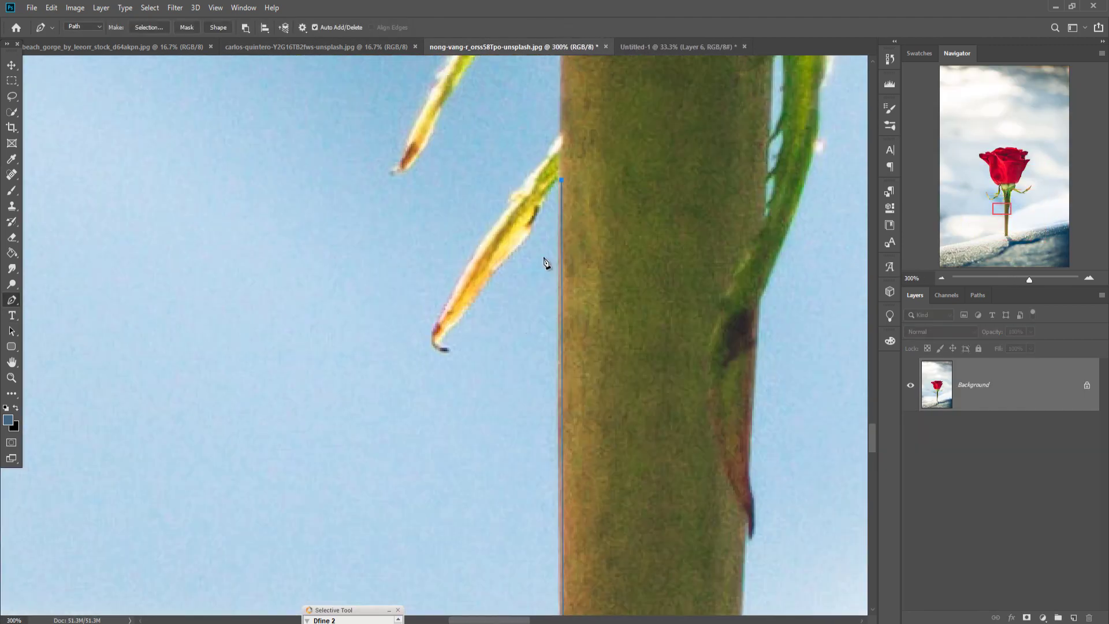
- Trace the path around the lower thin sepal tip on the stem's left side
click(517, 242)
click(444, 331)
click(482, 236)
click(558, 126)
drag(559, 167, 559, 402)
- Trace the path around the second, higher sepal tip on the stem's left side
click(558, 139)
click(541, 177)
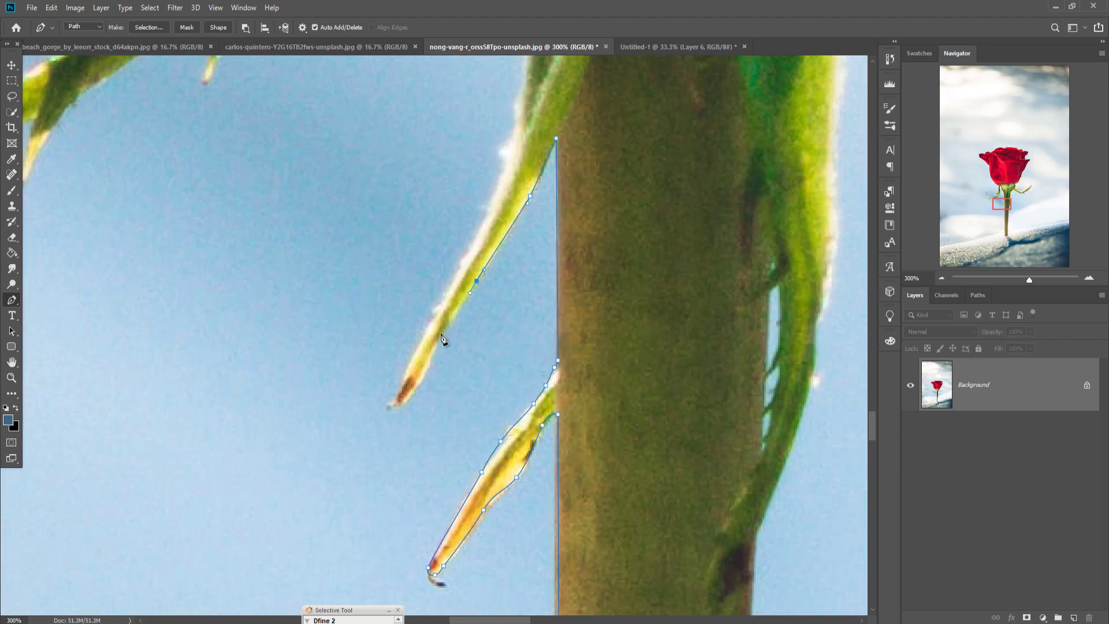
click(440, 342)
click(399, 406)
click(520, 106)
drag(520, 87, 502, 254)
- Continue the path up the left edge of the green calyx to where the long curled sepal joins the flower
drag(488, 95, 572, 520)
click(517, 283)
click(491, 200)
click(472, 106)
click(466, 98)
click(456, 92)
click(450, 82)
click(447, 86)
- Trace the path down the inner edge of the long left sepal, including the small spike hanging beneath it
drag(419, 122, 404, 150)
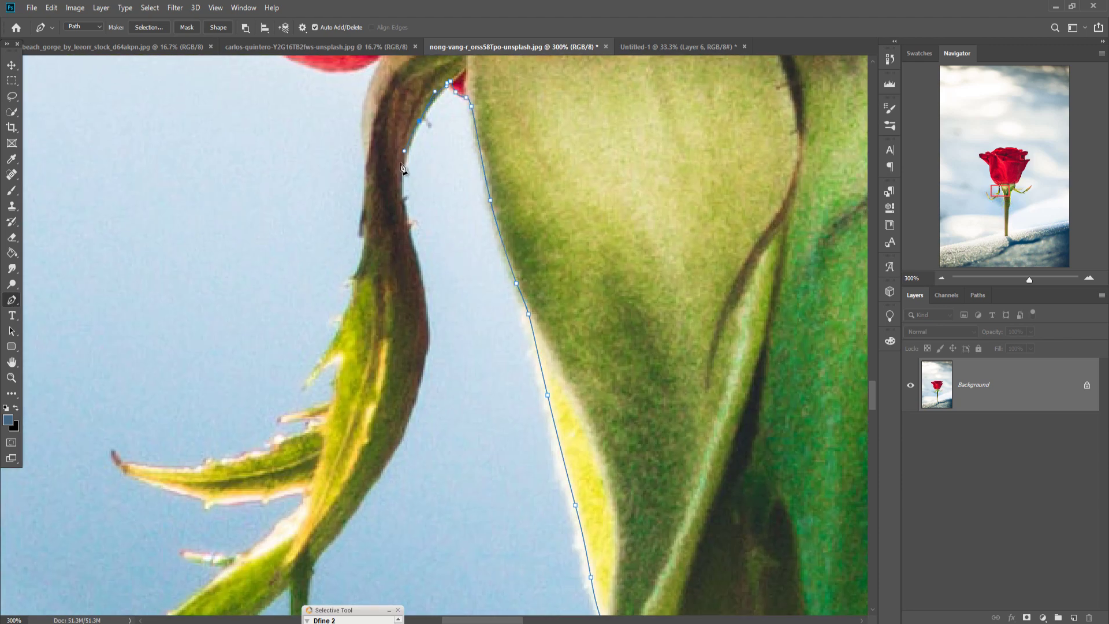
drag(369, 487, 350, 512)
click(316, 555)
drag(315, 556, 371, 265)
click(361, 327)
click(337, 381)
drag(267, 357, 227, 386)
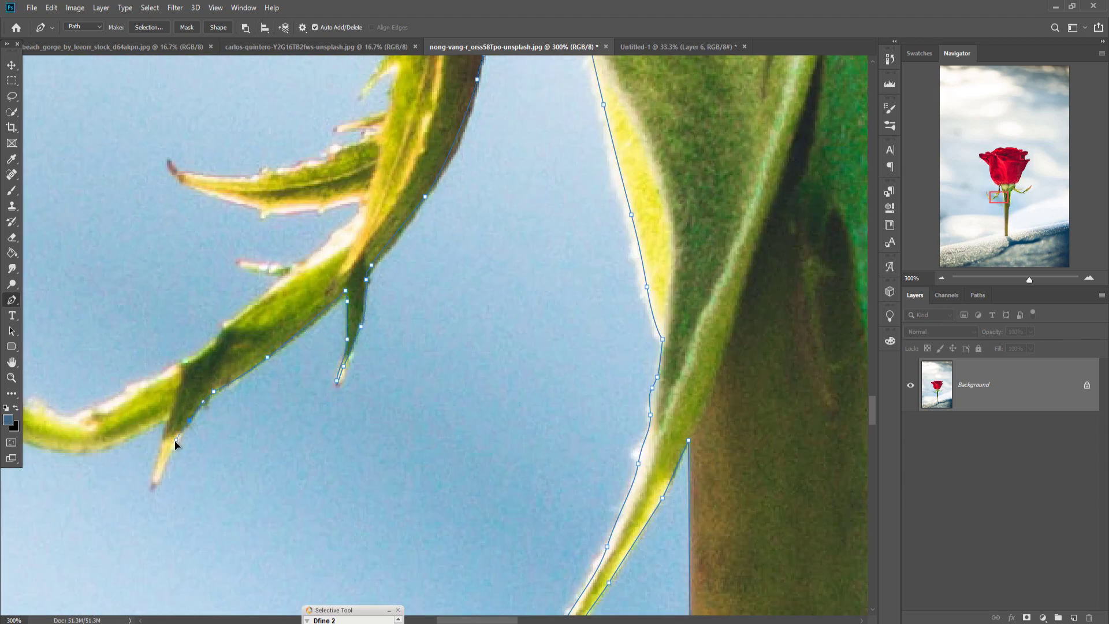
- Trace around the second hanging spike and along the sepal's underside to its reddish curled tip
click(154, 485)
drag(120, 440, 32, 446)
drag(63, 450, 416, 419)
drag(344, 396, 319, 373)
click(281, 327)
click(217, 190)
drag(202, 113, 205, 144)
- Trace back along the sepal's upper edge and out to the tip of its side leaflet
click(271, 250)
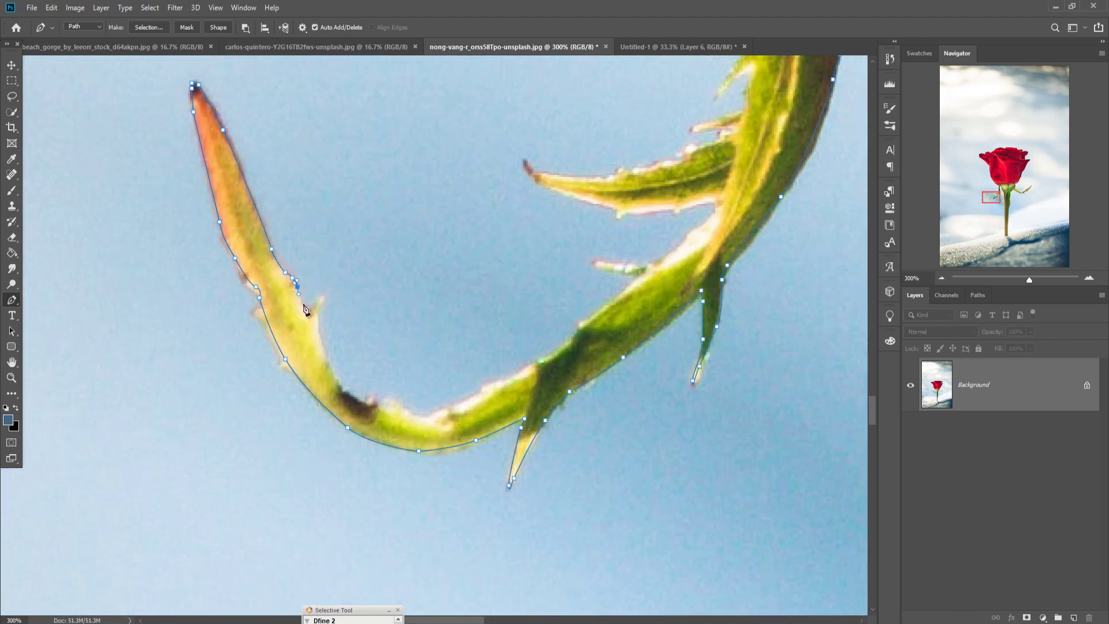
drag(389, 404, 442, 412)
click(407, 413)
click(528, 368)
click(625, 293)
click(691, 234)
drag(590, 202, 560, 190)
click(524, 170)
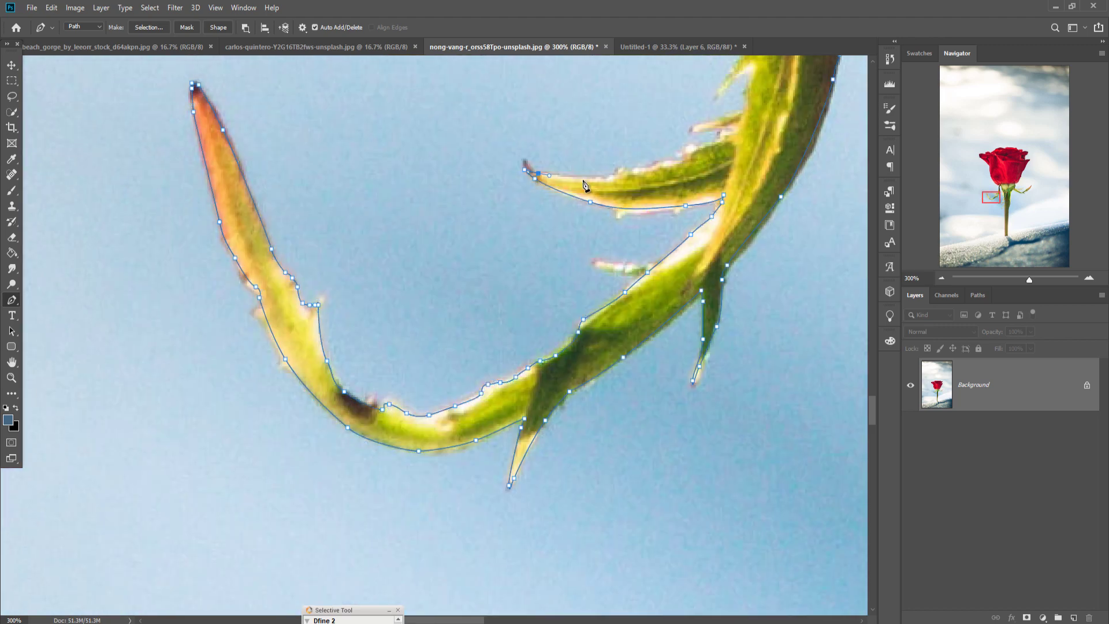
- Trace the side leaflet's upper edge and continue up the sepal's outer edge to the base of the petals
click(722, 134)
click(737, 121)
click(751, 92)
click(756, 71)
drag(734, 74, 576, 286)
click(594, 251)
click(610, 200)
click(620, 168)
drag(621, 74, 561, 327)
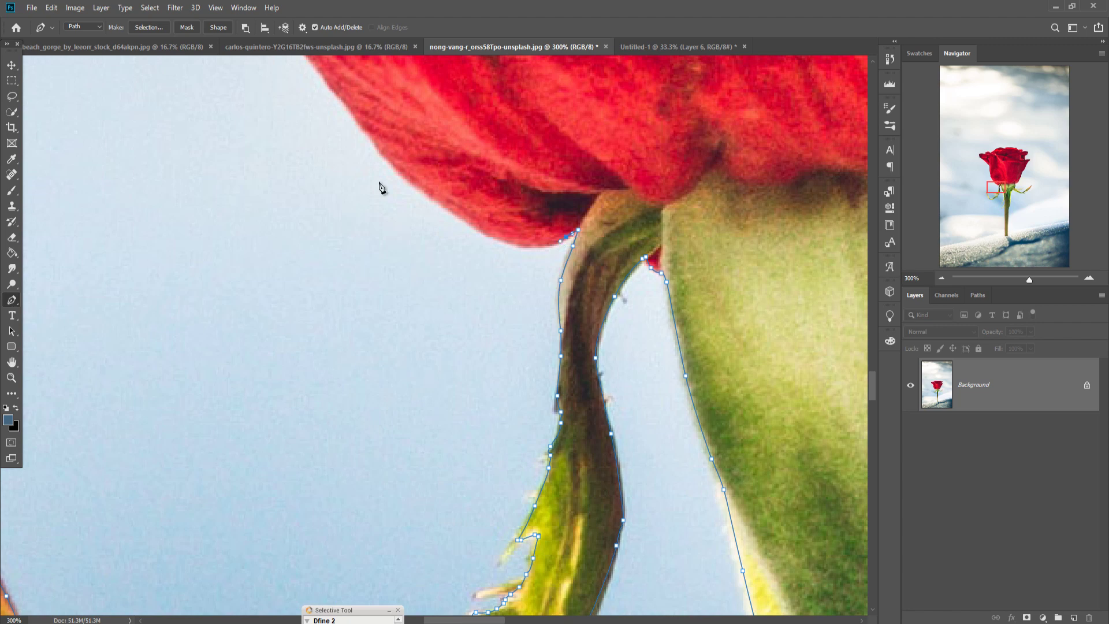
- Continue the path along the flower's lower left petals and up the flower's left side
drag(407, 152, 455, 390)
click(315, 237)
click(240, 104)
drag(238, 87, 291, 389)
click(284, 345)
drag(244, 168, 276, 397)
drag(269, 212, 269, 197)
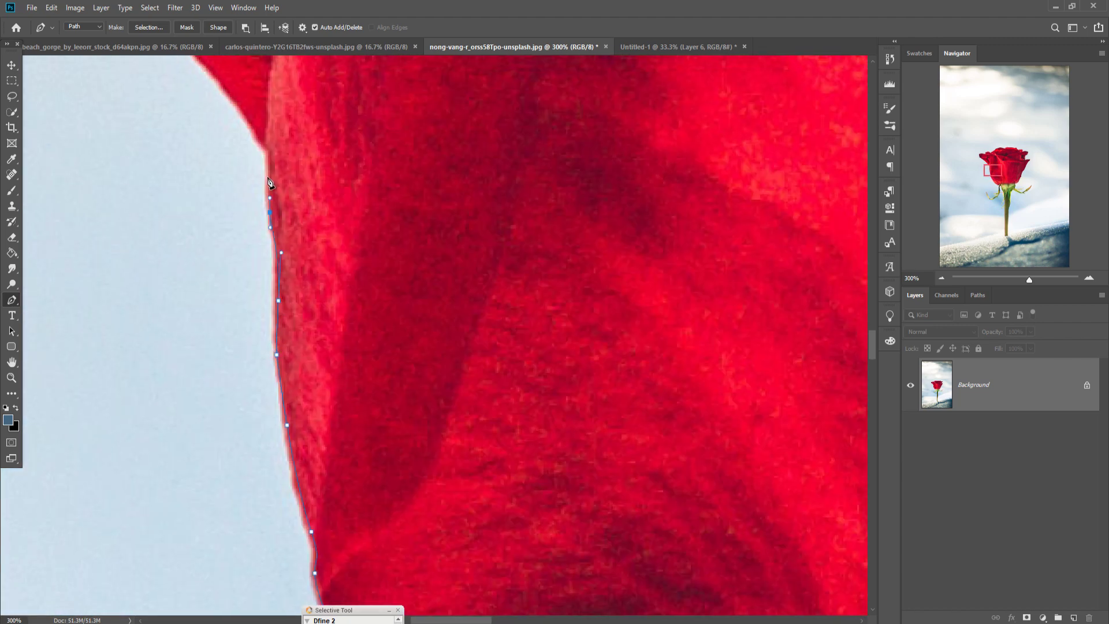
- Trace the path around the large petal protruding from the flower's left side and onto its top edge
click(266, 157)
click(221, 84)
drag(222, 86, 298, 303)
click(175, 164)
drag(132, 112, 317, 300)
click(166, 200)
drag(102, 159, 150, 401)
drag(375, 229, 386, 229)
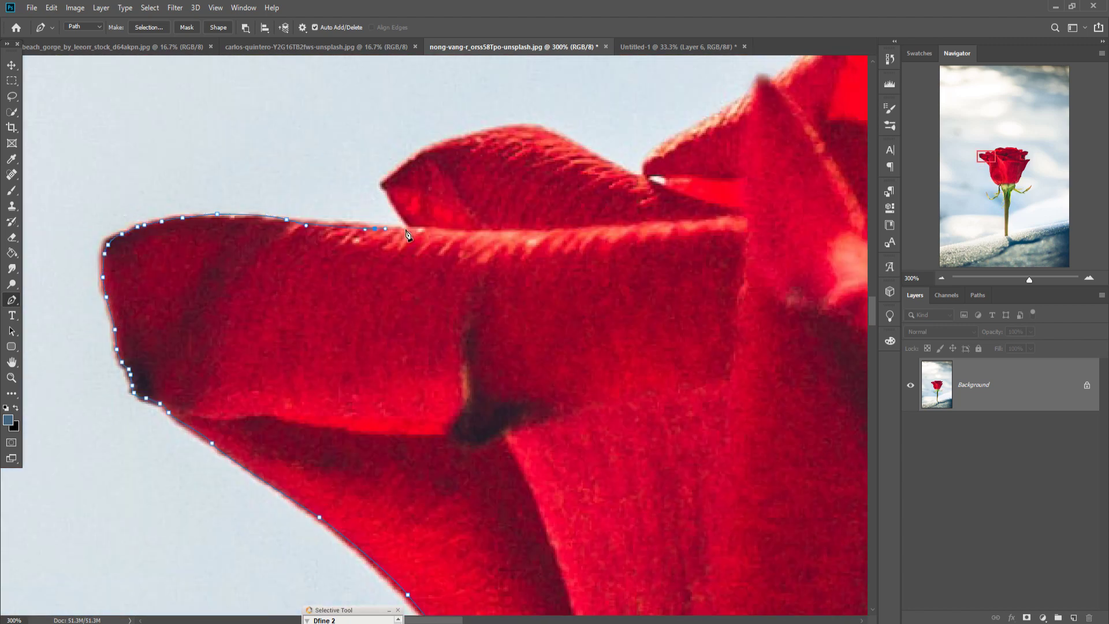
- Trace the small petals and the pointed petal peak at the flower's upper left
click(540, 125)
click(607, 162)
click(645, 172)
click(763, 78)
drag(768, 84, 500, 243)
click(588, 178)
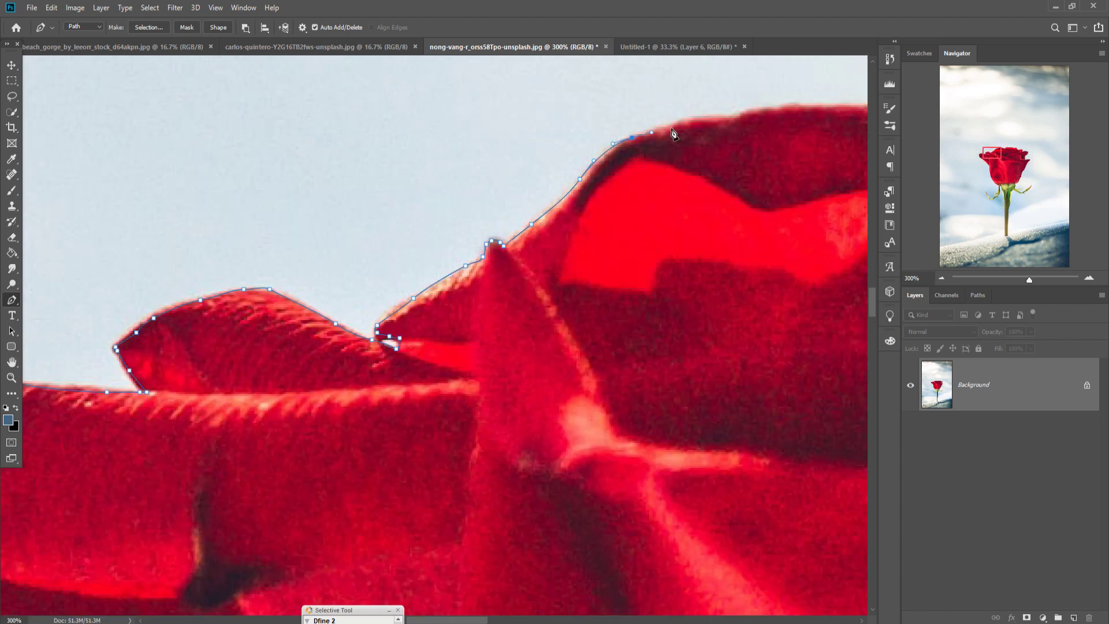
- Continue the path across the flower's topmost petal edges toward the right side
drag(750, 112, 190, 147)
click(340, 142)
click(454, 157)
click(523, 141)
click(589, 112)
click(682, 123)
drag(832, 142, 212, 125)
click(329, 130)
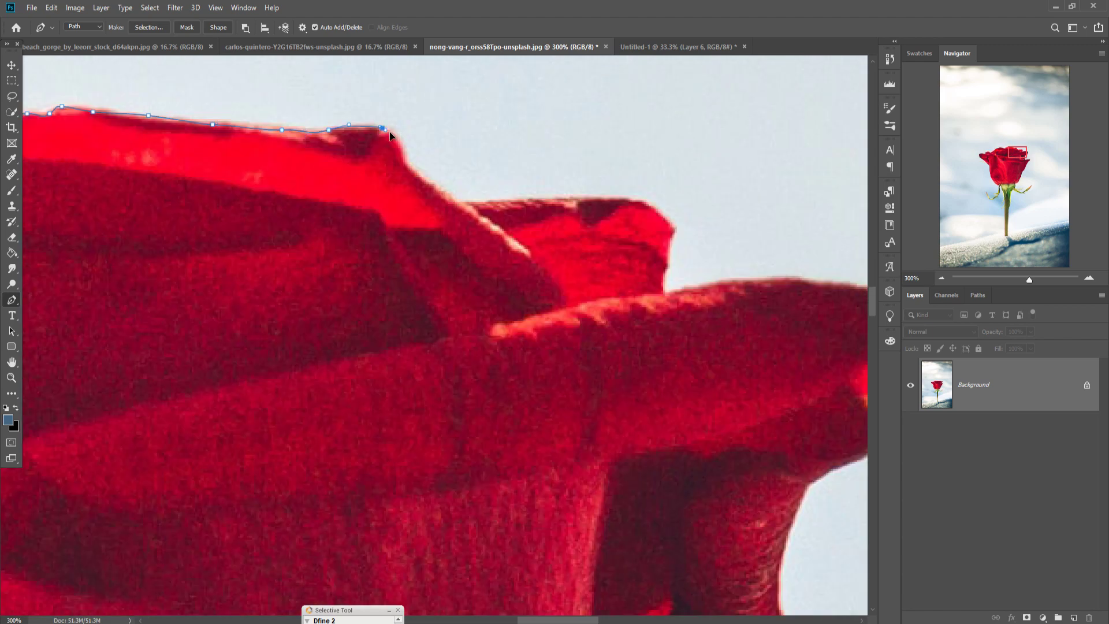
- Trace the path down around the small upper right petal and along the top of the broad petal beside it
click(457, 201)
drag(621, 200, 632, 200)
click(651, 210)
click(670, 228)
click(668, 250)
drag(666, 270, 230, 165)
click(230, 192)
click(267, 174)
click(337, 174)
drag(378, 179, 391, 182)
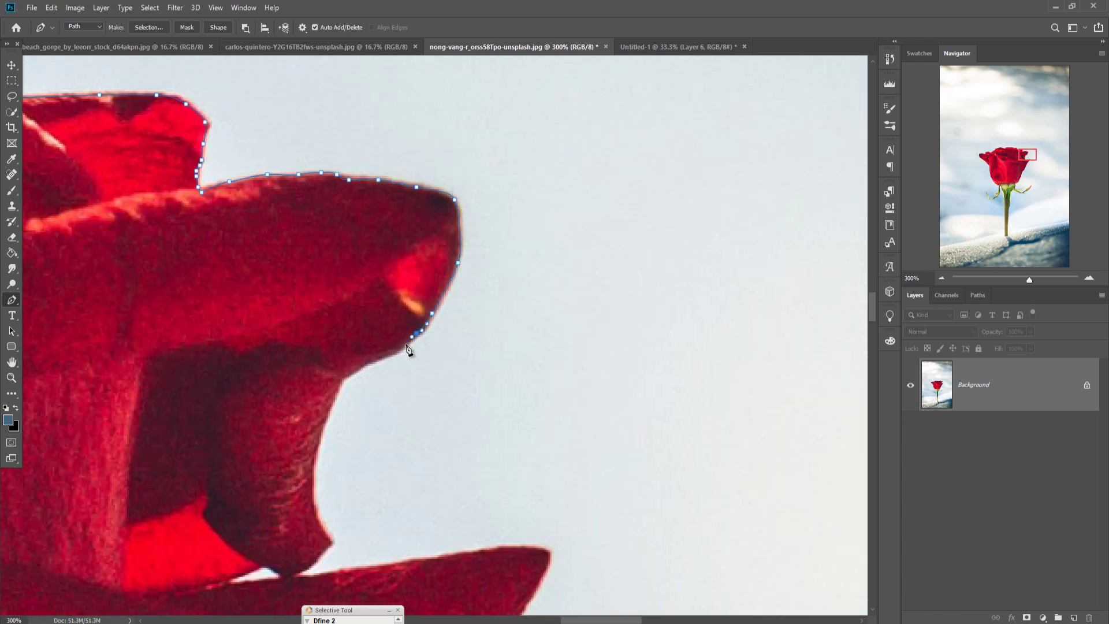
- Trace the folded petal on the flower's right side and around the tip of the pointed petal below it
drag(331, 541, 382, 285)
click(341, 321)
click(278, 327)
click(599, 295)
click(547, 385)
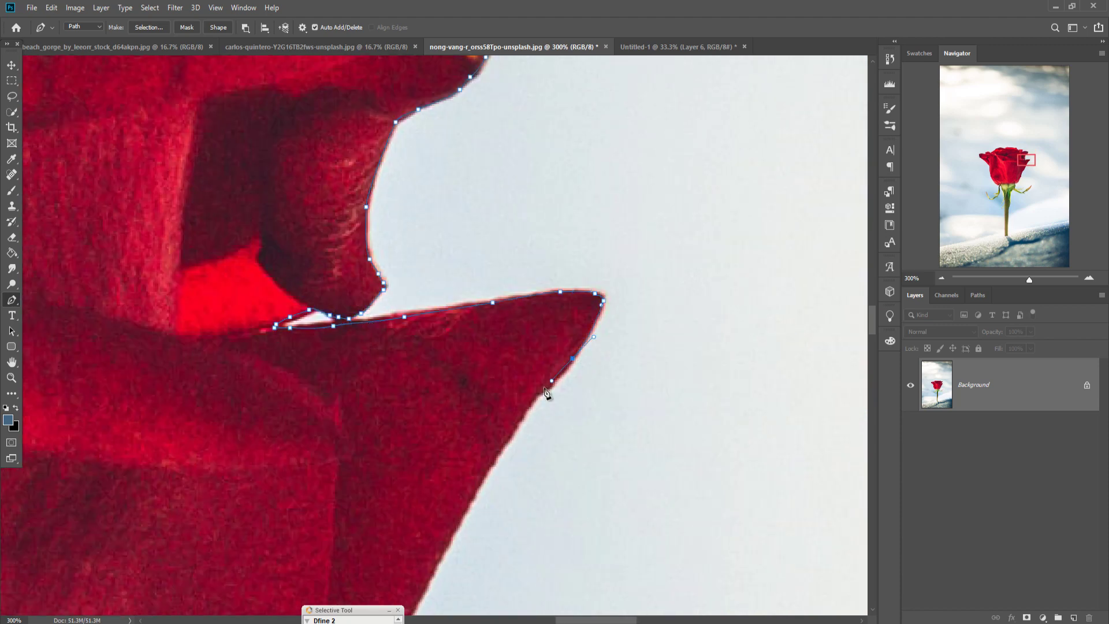
- Trace the path along the pointed petal's underside and down the flower's right edge to the green base
drag(474, 503, 465, 518)
drag(464, 518, 600, 149)
drag(517, 315, 504, 344)
click(484, 394)
click(454, 441)
click(408, 488)
drag(399, 498, 516, 250)
drag(477, 324, 475, 336)
click(459, 380)
drag(428, 512, 494, 200)
drag(442, 313, 439, 317)
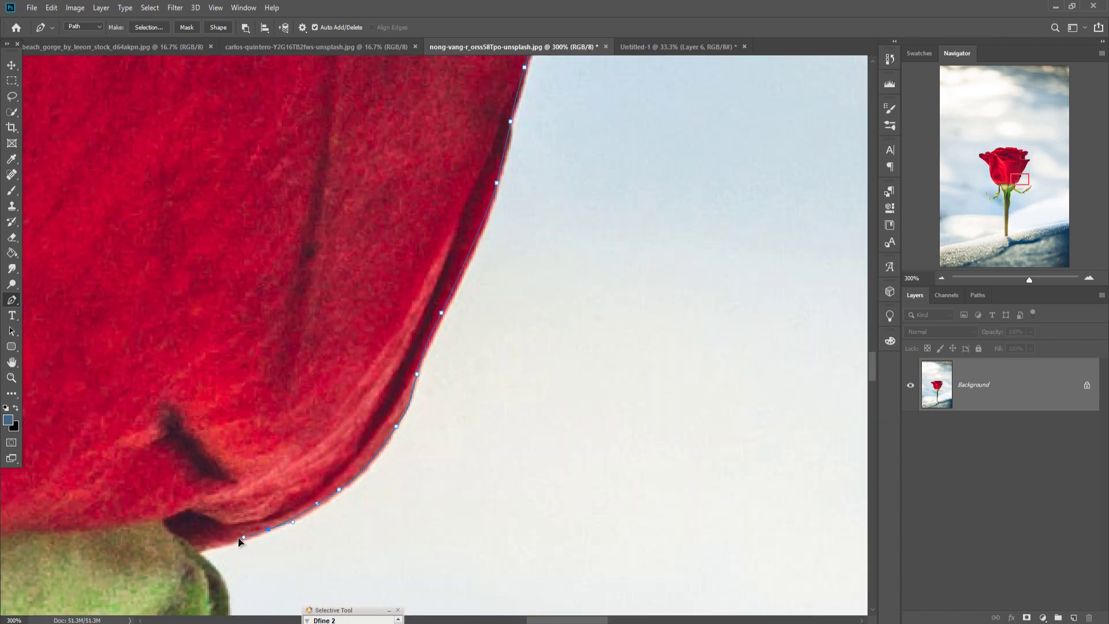
click(200, 552)
- Continue the path down the green base and along the upper edge of the thin right sepal to its tip
drag(228, 583, 206, 260)
click(221, 405)
drag(220, 465, 246, 190)
click(468, 235)
click(530, 228)
click(613, 193)
click(638, 167)
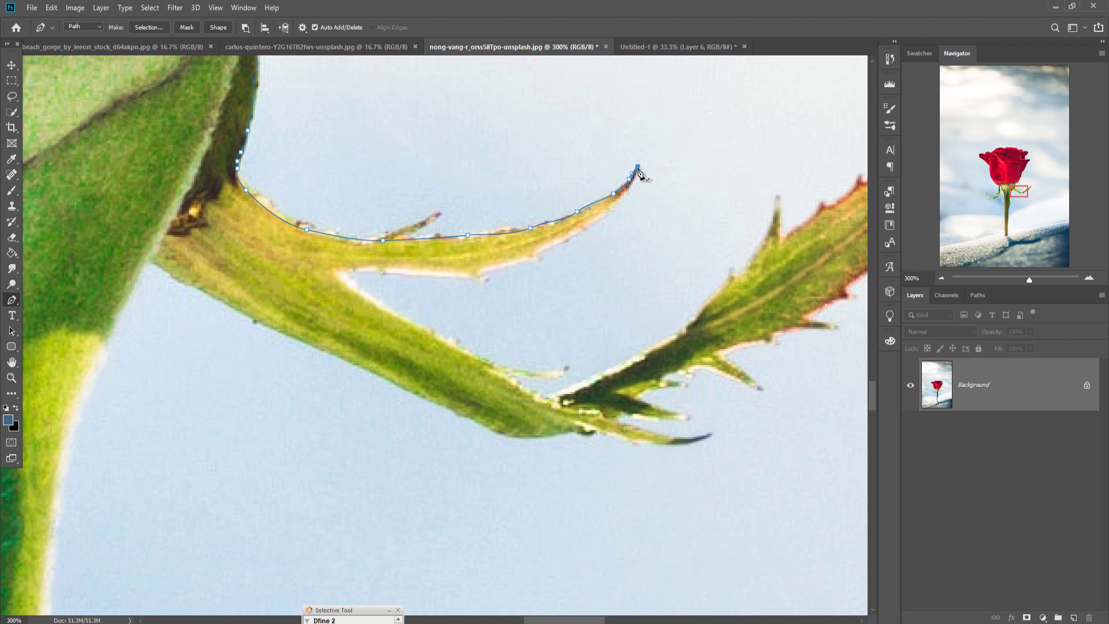
- Trace back along the thin sepal's underside and up the serrated leaf to its first tall spike
drag(634, 191, 630, 187)
click(333, 271)
click(607, 371)
click(673, 340)
click(751, 260)
click(775, 193)
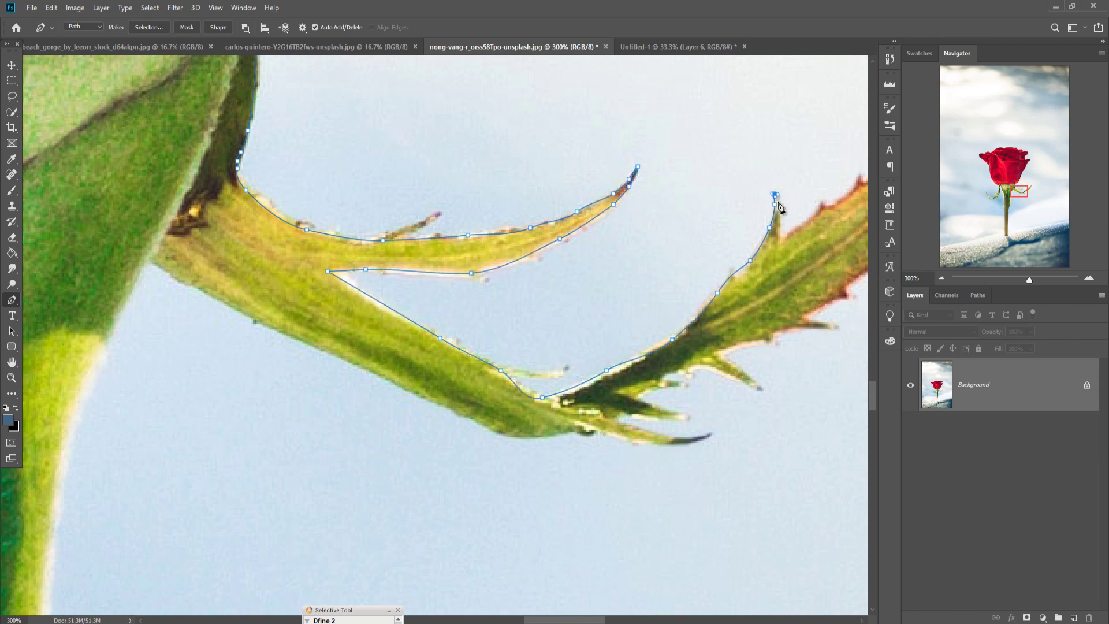
- Trace the serrated leaf's upper edge, following its small spikes up toward the pointed tip
click(806, 223)
drag(860, 195, 280, 289)
click(278, 273)
click(278, 279)
click(291, 276)
click(345, 230)
click(367, 203)
drag(388, 182, 401, 170)
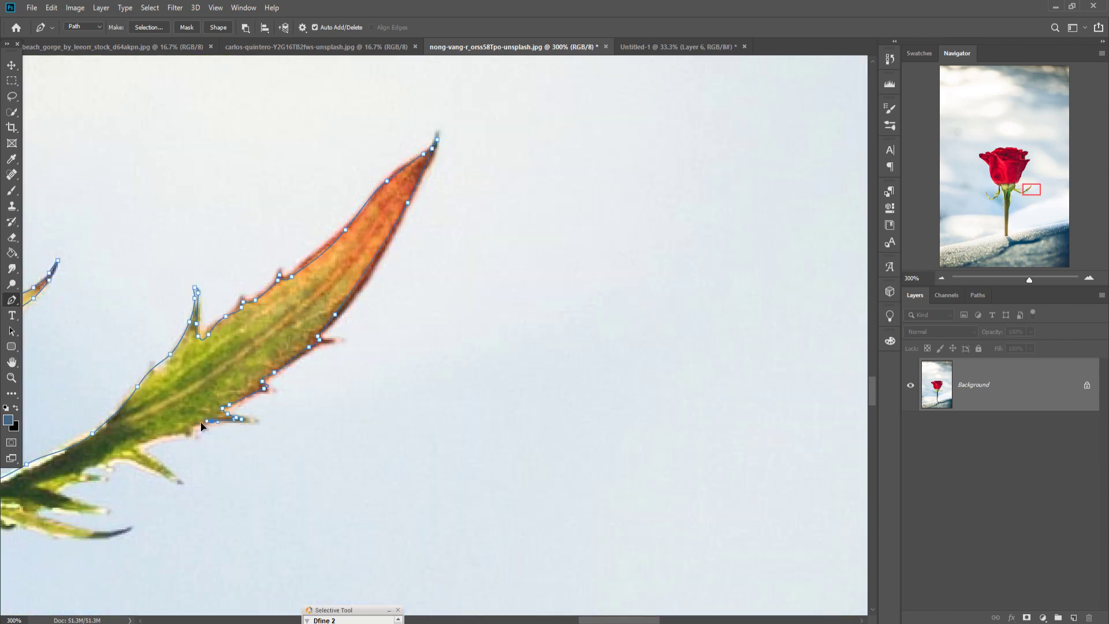
- Trace the spikes along the serrated leaf's lower side and continue along the underside of its stalk
click(175, 433)
click(129, 448)
click(172, 475)
drag(87, 491, 533, 246)
click(564, 287)
click(460, 280)
drag(339, 267, 315, 256)
click(207, 205)
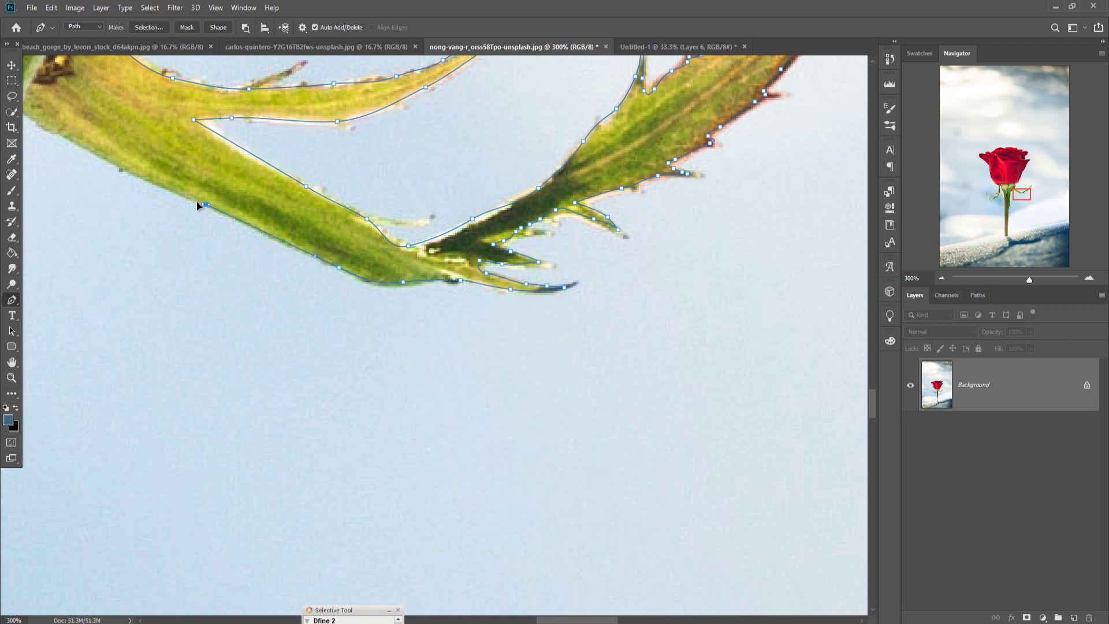
- Continue the path down the right side of the rose's stem and close it at the bottom
drag(197, 206, 624, 234)
click(409, 136)
click(323, 333)
drag(303, 456, 386, 173)
click(316, 451)
drag(321, 416, 336, 219)
drag(322, 444, 321, 451)
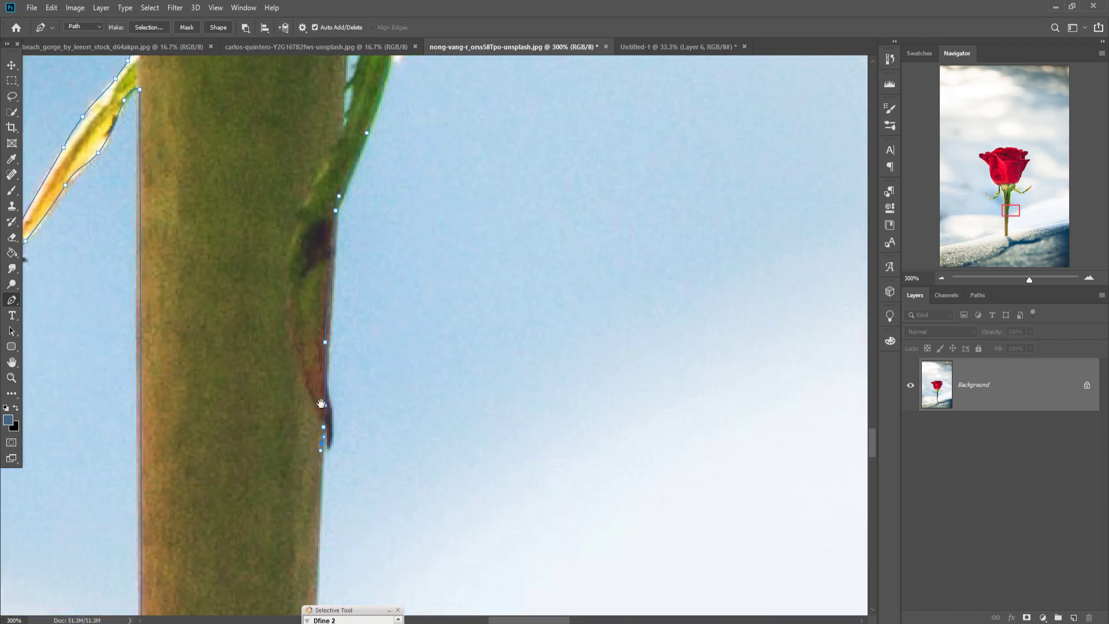
drag(321, 404, 355, 115)
drag(349, 531, 347, 174)
click(199, 331)
- Turn the closed path into an inverted selection and copy the rose onto its own layer
key(ctrl+0)
right_click(451, 344)
click(488, 394)
click(610, 158)
click(150, 8)
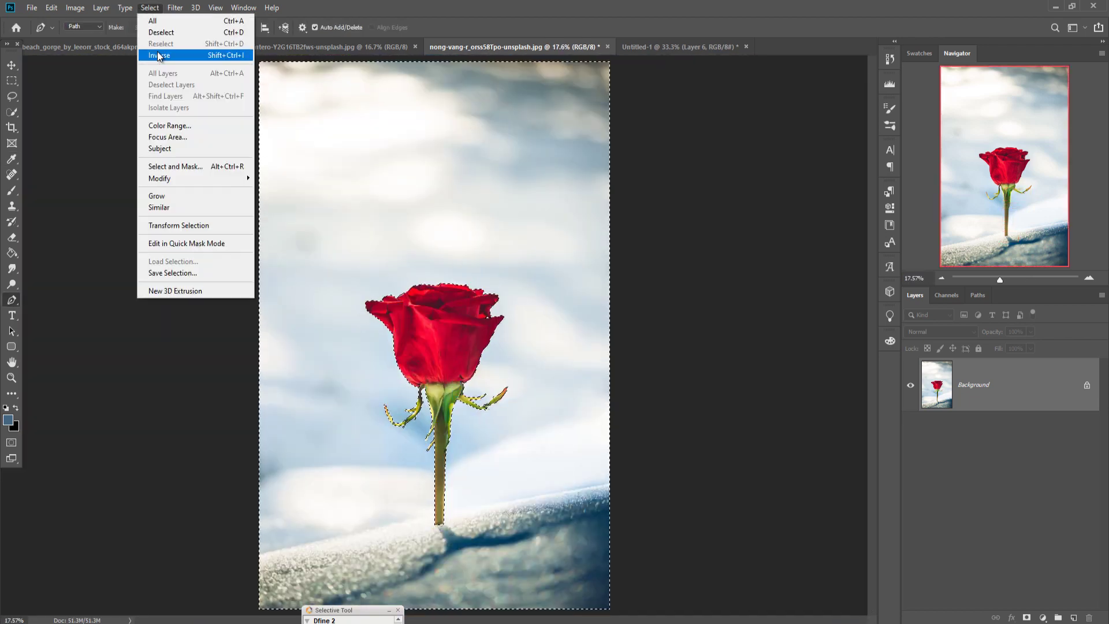
click(160, 56)
key(v)
key(ctrl+j)
- Hide the Background layer, then lasso and delete the leftover background enclosed beside the rose's stem
click(910, 439)
key(l)
scroll(501, 348, up, 10)
drag(501, 348, 439, 213)
mouse_move(305, 301)
mouse_down()
mouse_move(300, 434)
mouse_move(316, 373)
mouse_move(307, 302)
mouse_up()
key(Delete)
- Bring the cut-out rose into the Untitled-1 composite, scale it down and place it beside the man
key(v)
drag(526, 47, 538, 96)
drag(608, 373, 362, 260)
key(ctrl+t)
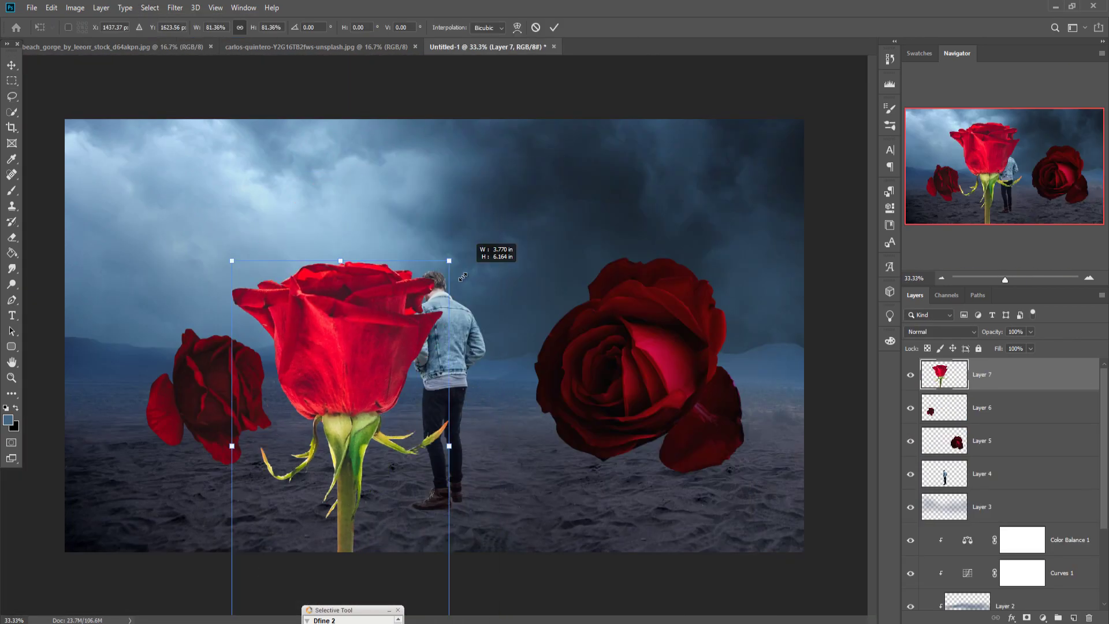
drag(462, 277, 417, 355)
drag(342, 489, 399, 269)
key(Return)
- Move the stemmed rose's layer below the man's layer, shrink it further and position it to his left
drag(1002, 384, 1003, 490)
drag(461, 121, 413, 204)
drag(358, 277, 367, 267)
drag(429, 187, 408, 219)
drag(421, 194, 403, 234)
drag(358, 283, 367, 286)
click(554, 27)
- Add a new layer beneath the left rose's layer and paint a soft black shadow spot there
click(222, 393)
click(616, 352)
click(1074, 618)
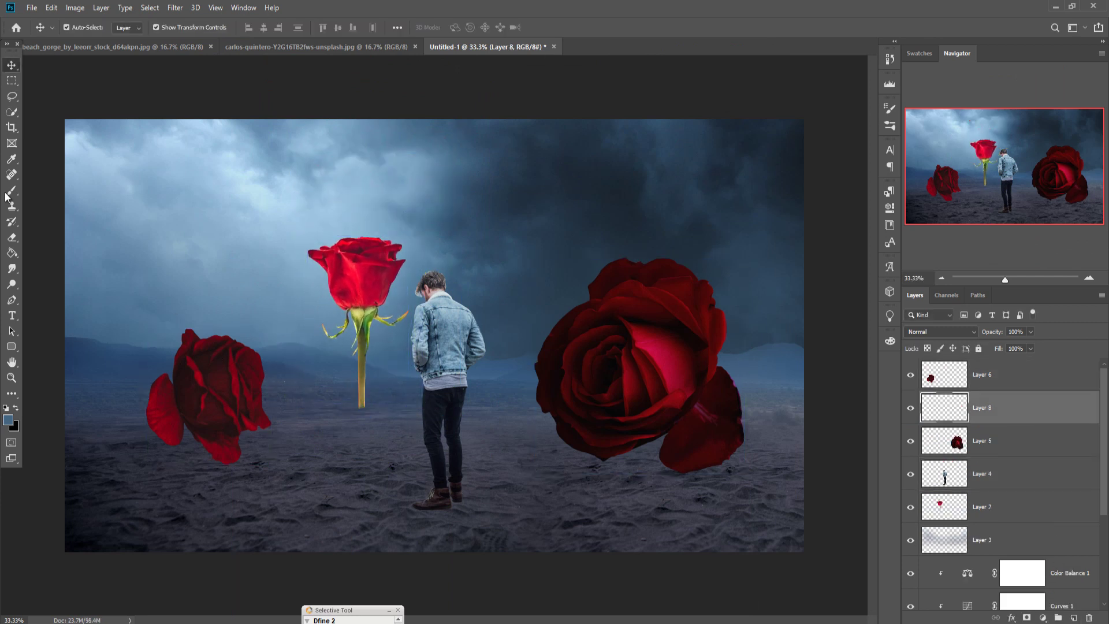
click(11, 191)
click(15, 408)
click(268, 28)
drag(316, 45, 292, 45)
click(200, 437)
- Flatten the shadow spot to about 67% height and stretch it wide across the ground under the left rose
click(12, 66)
drag(281, 437, 335, 436)
drag(226, 353, 228, 409)
drag(117, 464, 42, 463)
drag(336, 464, 411, 463)
drag(277, 479, 254, 454)
drag(389, 441, 410, 440)
key(ctrl+minus)
drag(123, 415, 75, 414)
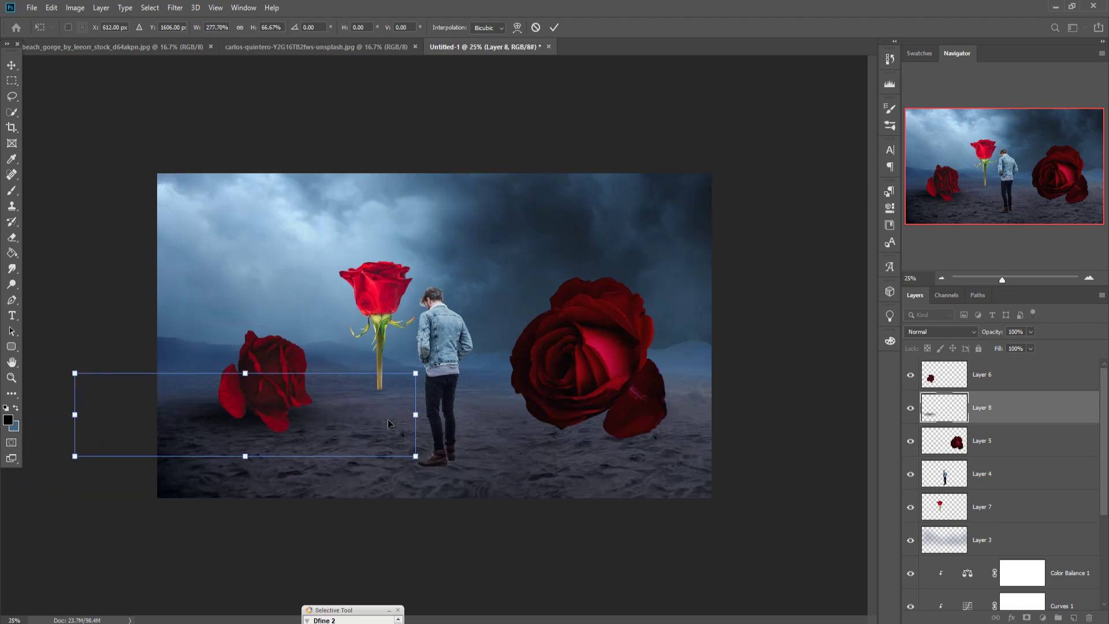
drag(415, 415, 433, 415)
click(554, 27)
- Clip a new layer to the left rose and paint black shading at 19% opacity over its lower part
click(1034, 378)
click(1074, 617)
right_click(1007, 376)
click(890, 347)
click(12, 191)
click(265, 27)
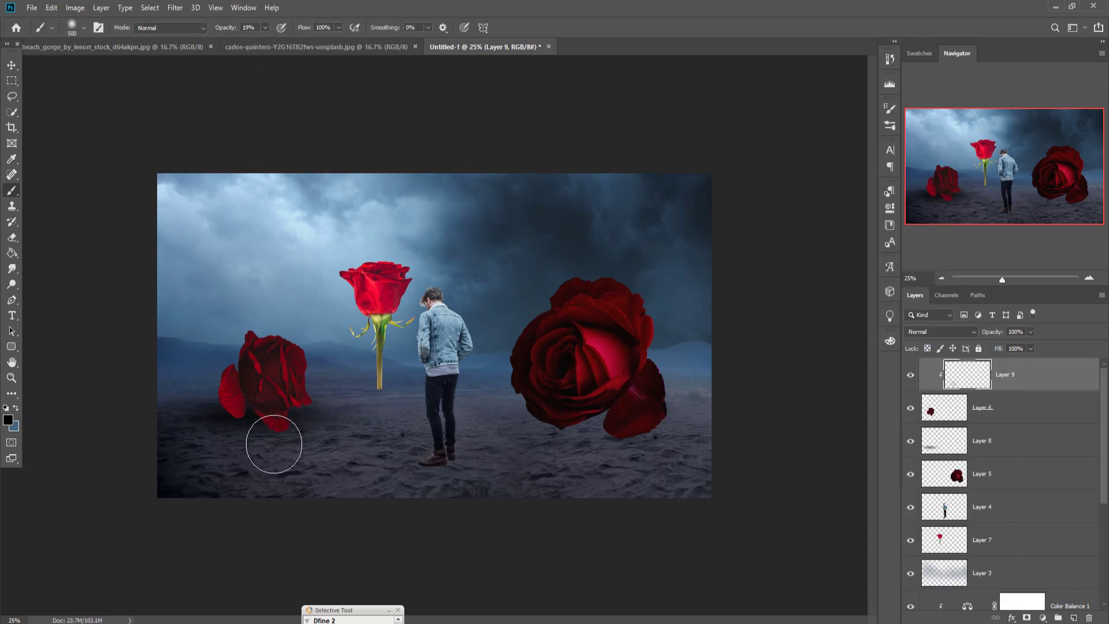
mouse_move(274, 444)
mouse_down()
mouse_move(310, 420)
mouse_move(232, 451)
mouse_move(268, 424)
mouse_up()
- Paint a tighter shadow on a new layer beneath the left rose, and mask back part of its clipped shading
click(986, 441)
click(1074, 618)
key(bracketleft)
key(bracketleft)
key(bracketleft)
key(bracketleft)
key(bracketleft)
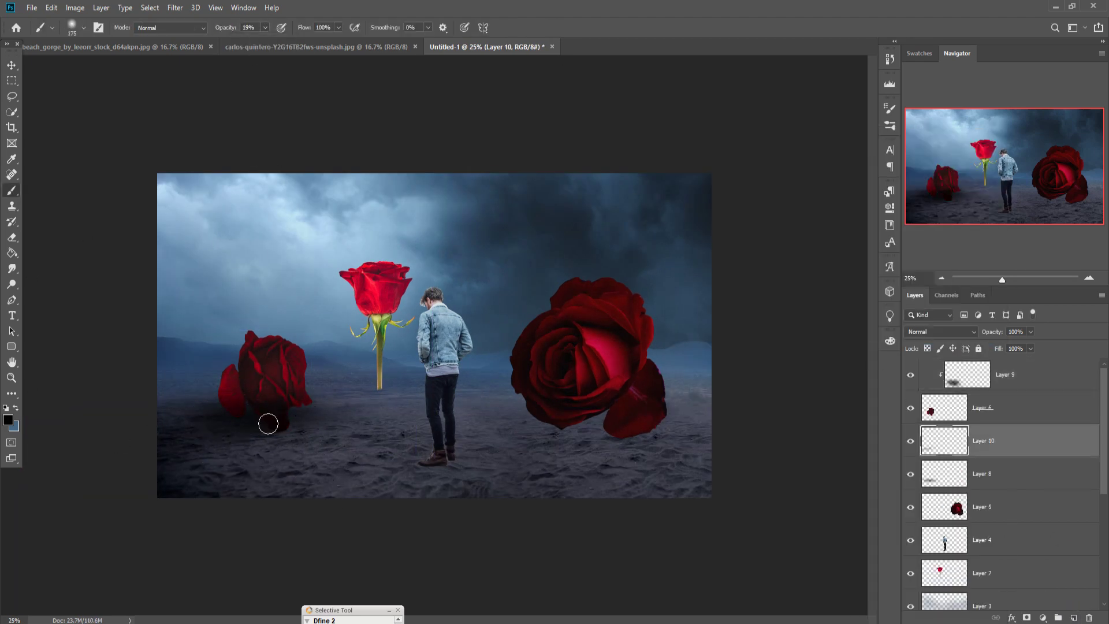
click(1040, 378)
click(1027, 617)
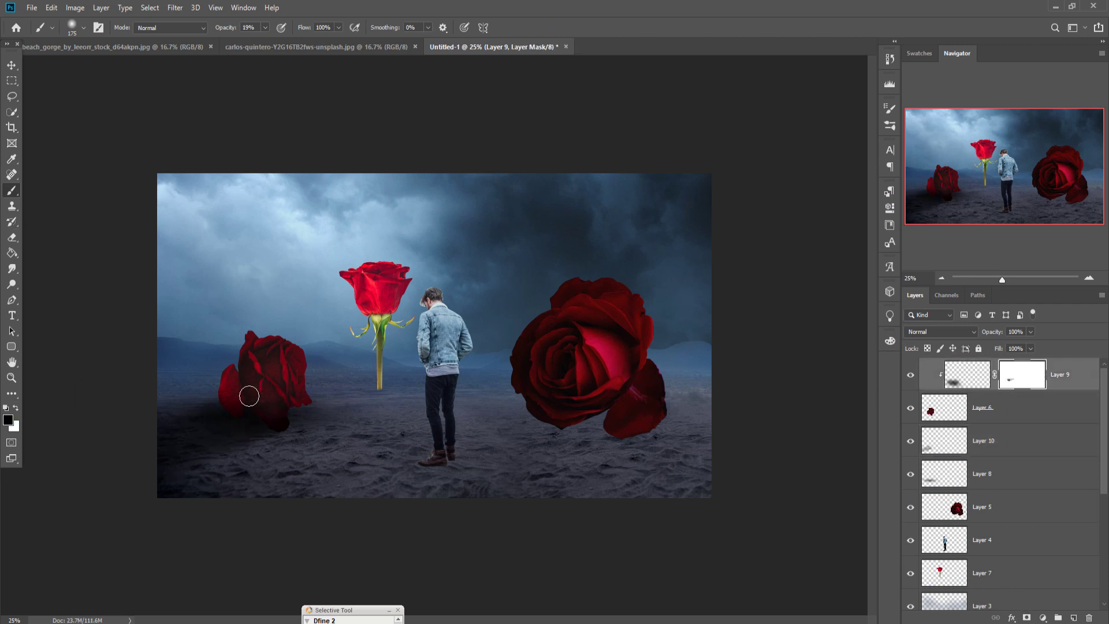
- Add a new layer beneath the large right rose and paint a big soft black shadow with an enlarged brush
click(1006, 538)
click(1074, 617)
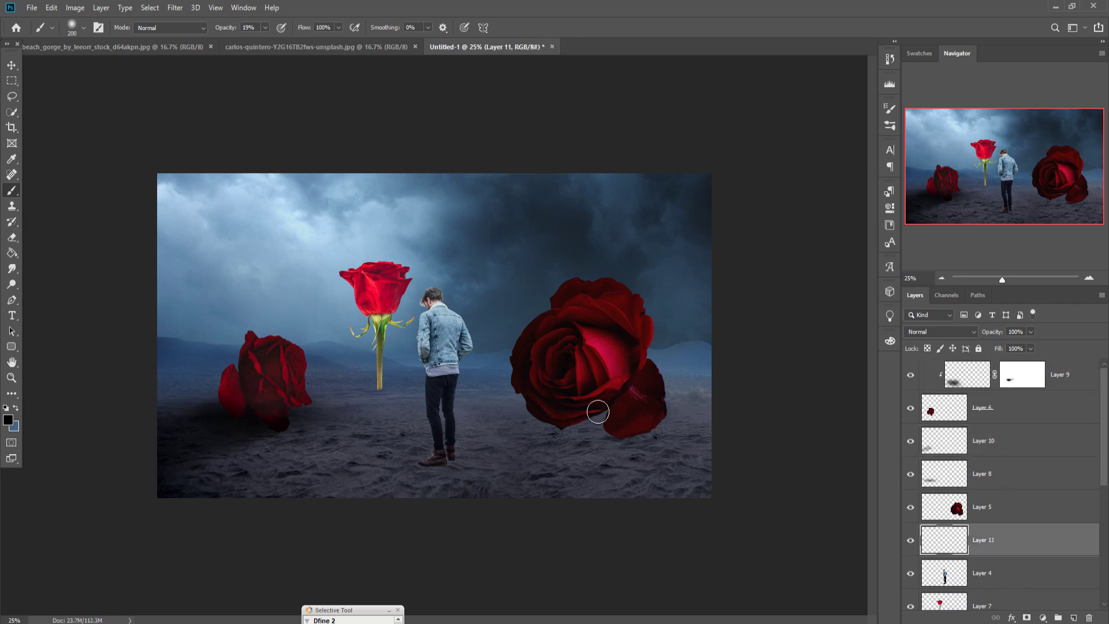
key(bracketright)
key(bracketright)
key(bracketright)
key(bracketright)
key(bracketright)
key(bracketright)
click(265, 28)
drag(259, 41, 307, 40)
click(590, 410)
- Widen the large rose's shadow to about 110% of its width
click(11, 65)
drag(473, 396, 463, 396)
drag(711, 395, 724, 396)
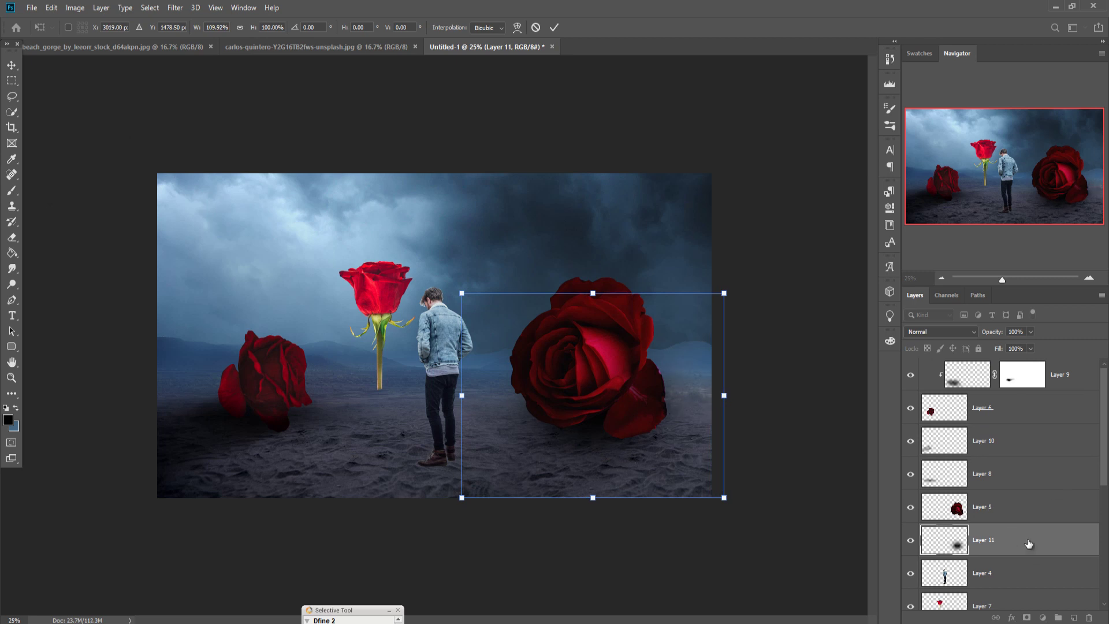
key(Return)
- Paint extra ground shadow beside the large right rose on a new layer, using a 300 px brush at 21% opacity
click(1074, 618)
key(b)
click(686, 402)
key(ctrl+z)
drag(266, 27, 223, 41)
drag(715, 413, 696, 409)
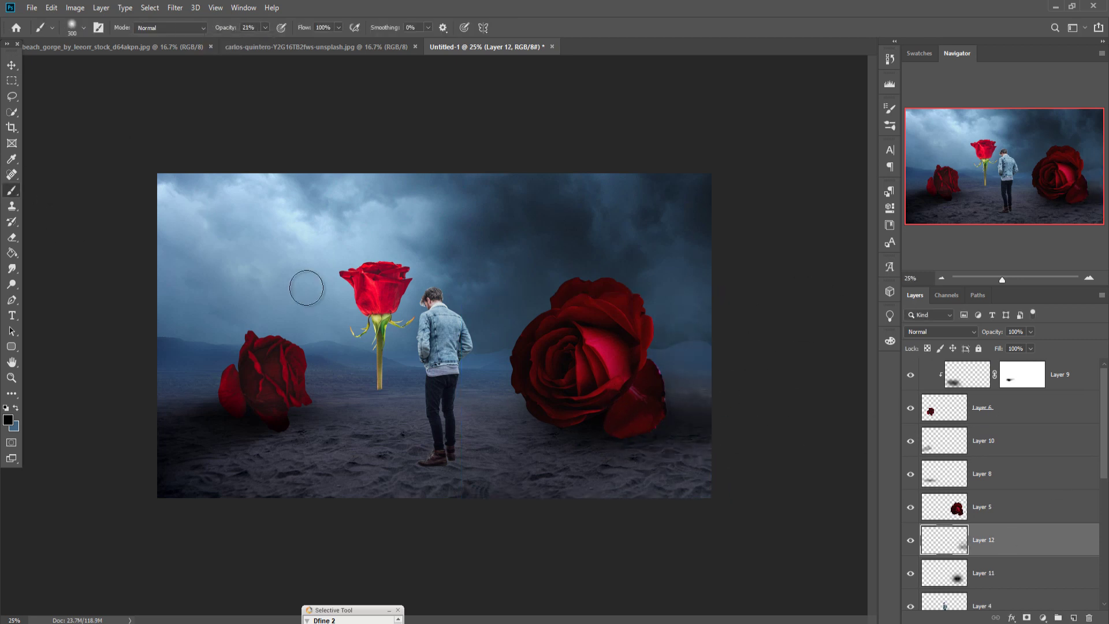
- Add a layer mask to the stemmed rose's layer
click(11, 65)
click(379, 300)
click(1026, 618)
key(ctrl+shift+a)
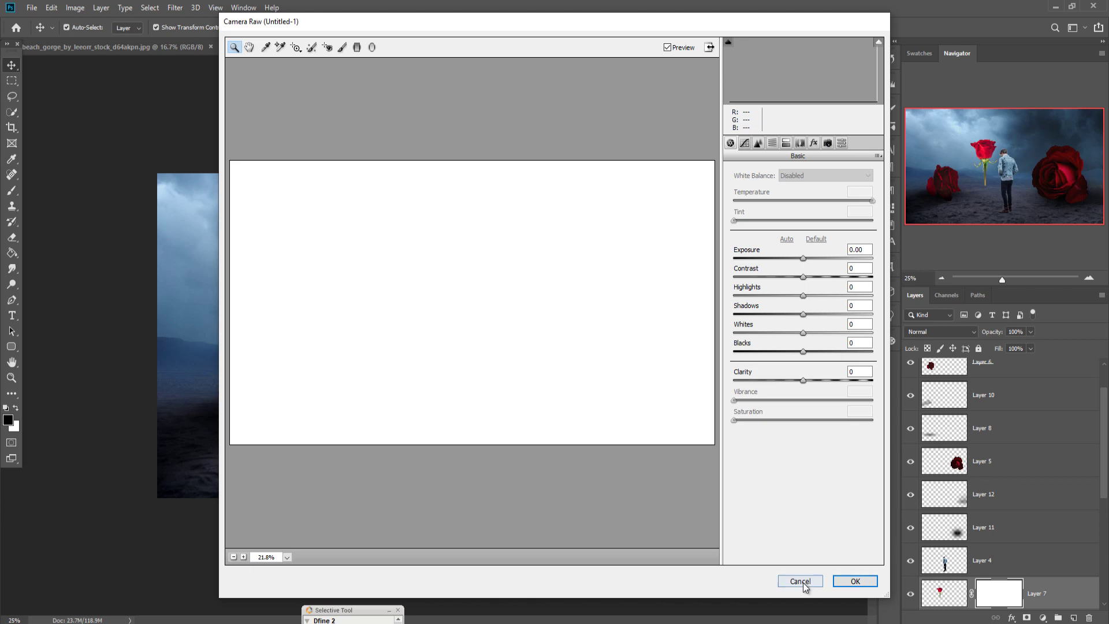
click(800, 581)
- Darken the stemmed rose with the Camera Raw filter by setting Exposure to -0.90
click(945, 594)
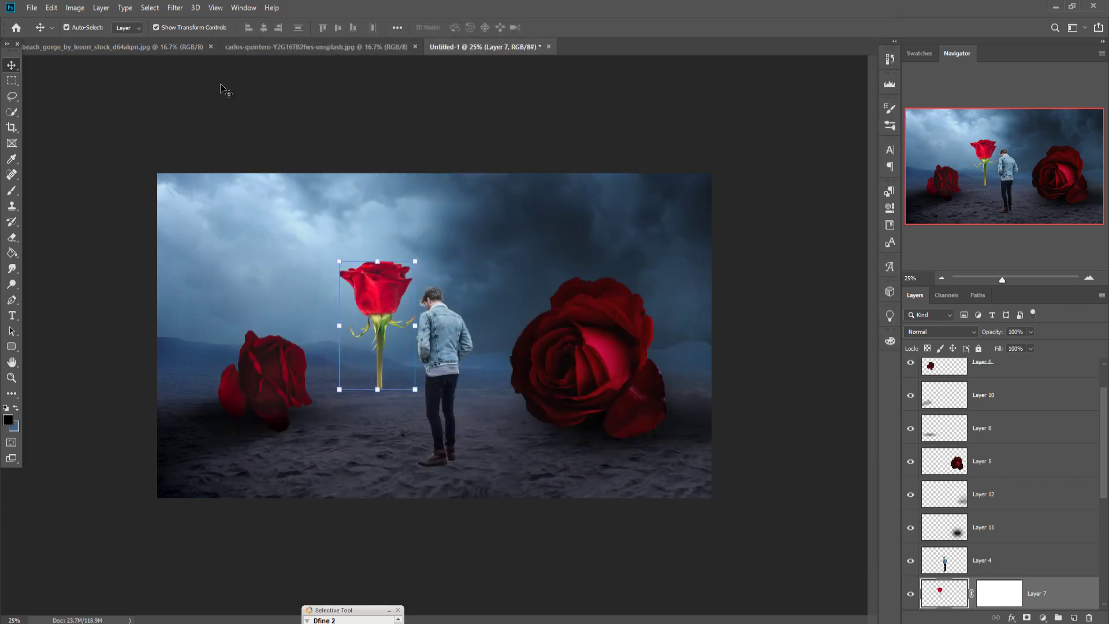
click(175, 8)
click(188, 81)
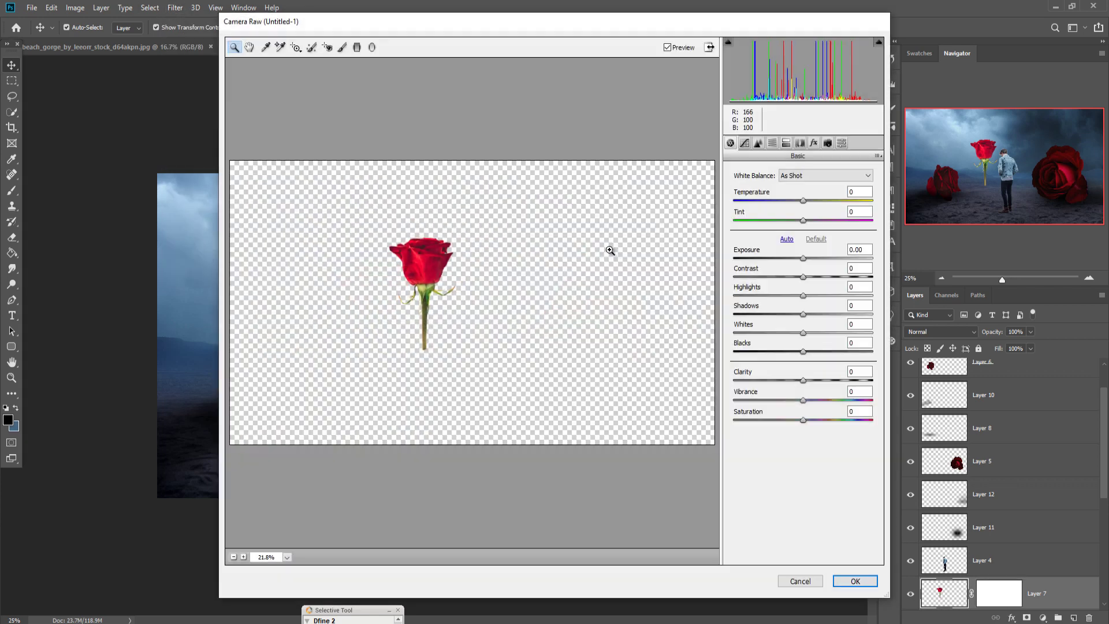
drag(807, 263, 799, 262)
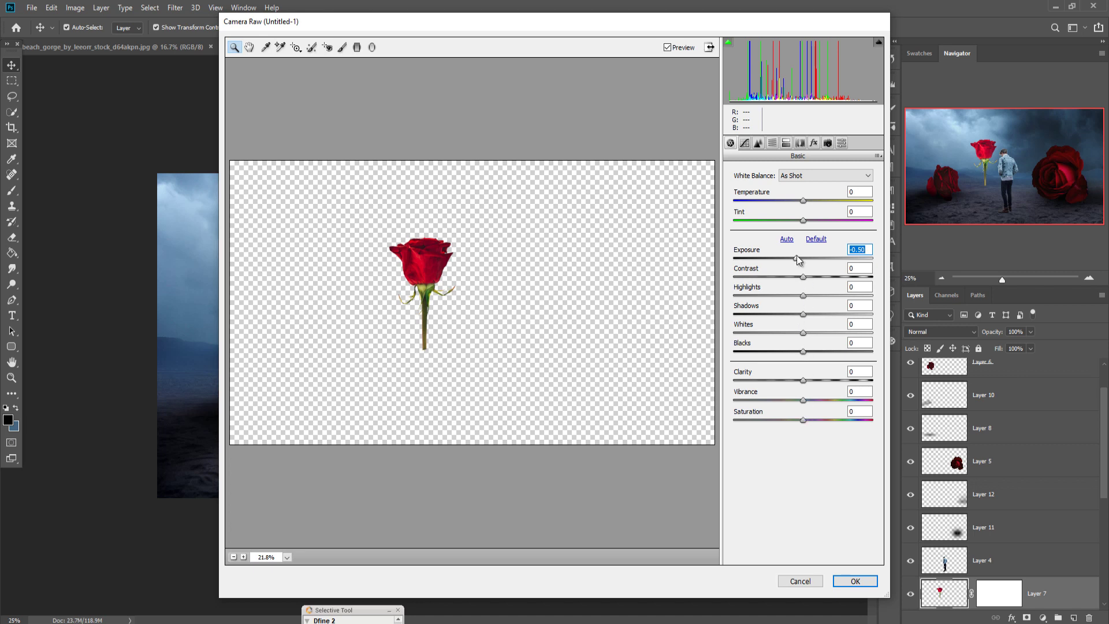
drag(797, 256, 791, 259)
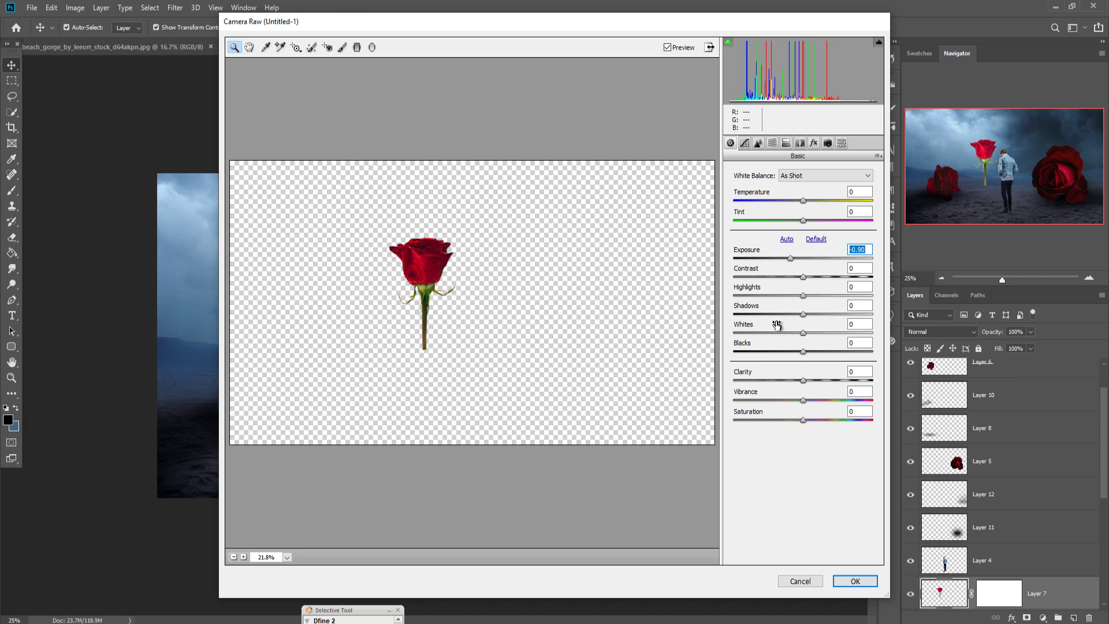
click(855, 581)
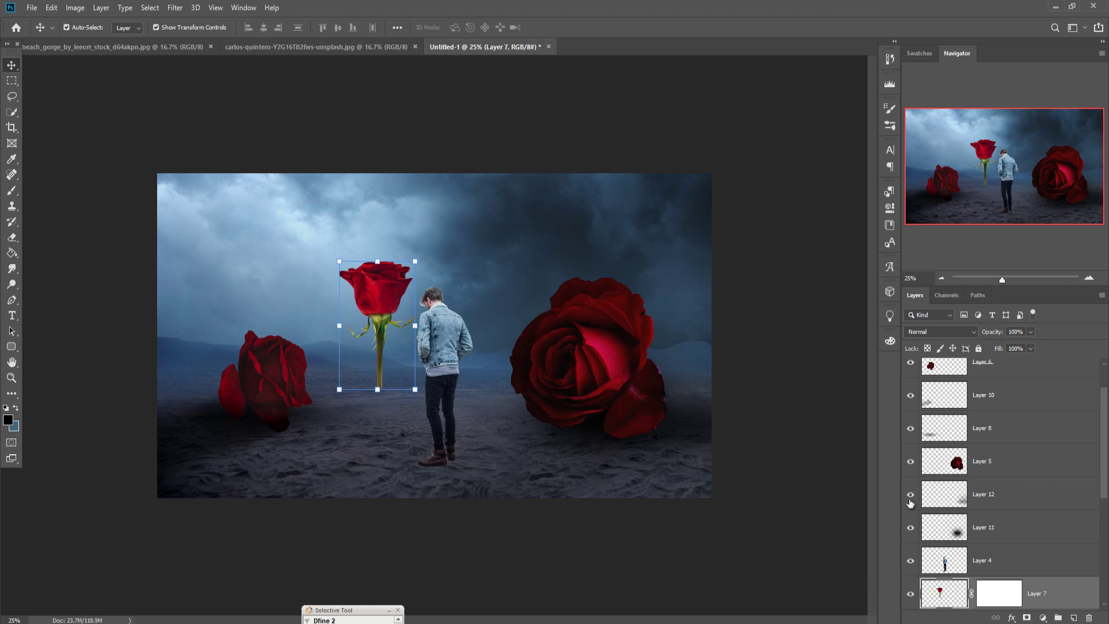
- Paint black on the stemmed rose's mask to fade the bottom of its stem into the ground
click(999, 594)
key(b)
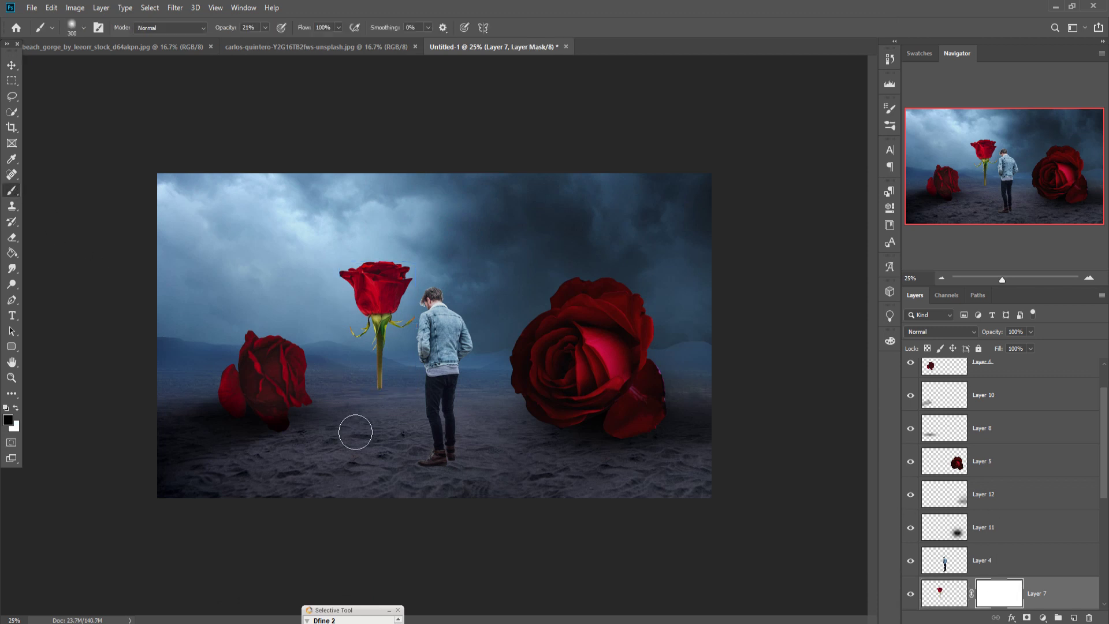
key(bracketleft)
click(377, 402)
- Paint the stemmed rose's diagonal ground shadow on a new layer beneath it, building it up at 6% brush opacity
ctrl+click(1074, 618)
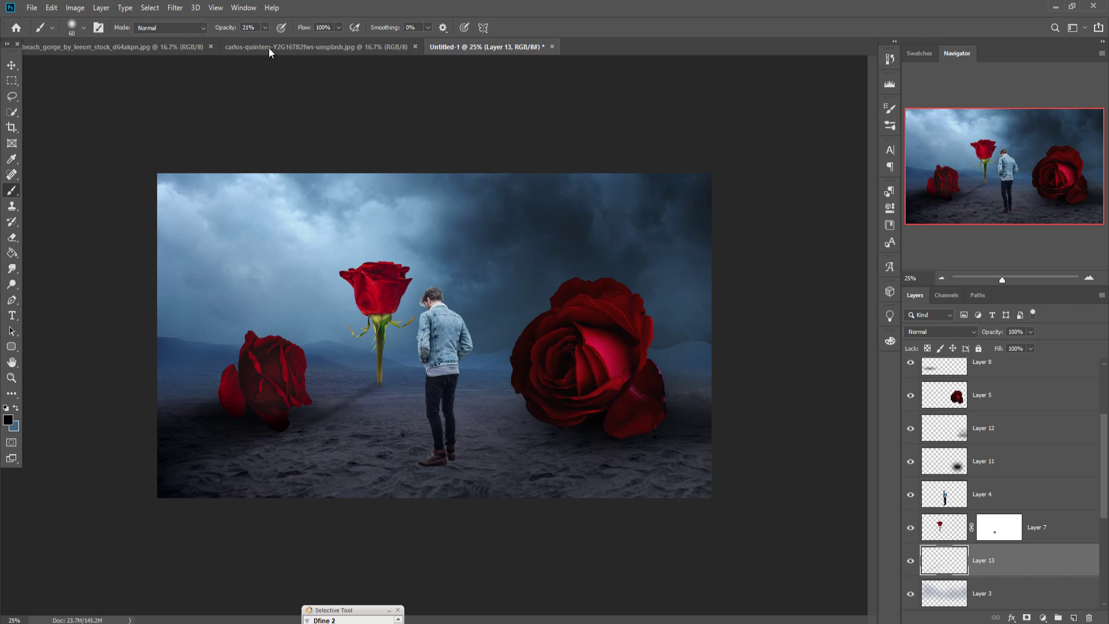
click(265, 28)
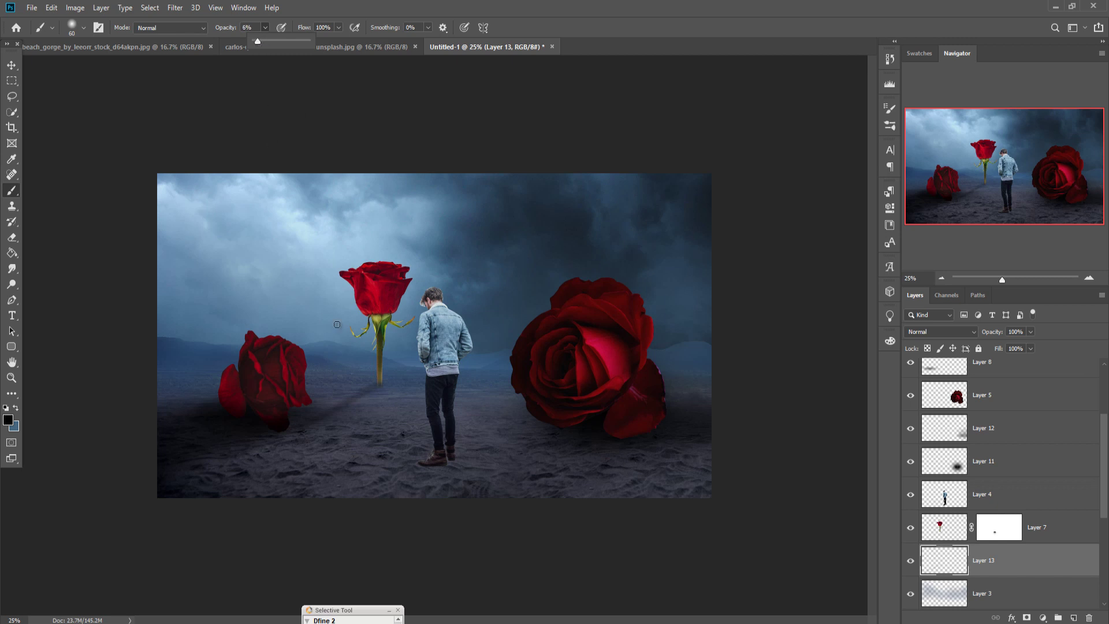
click(378, 385)
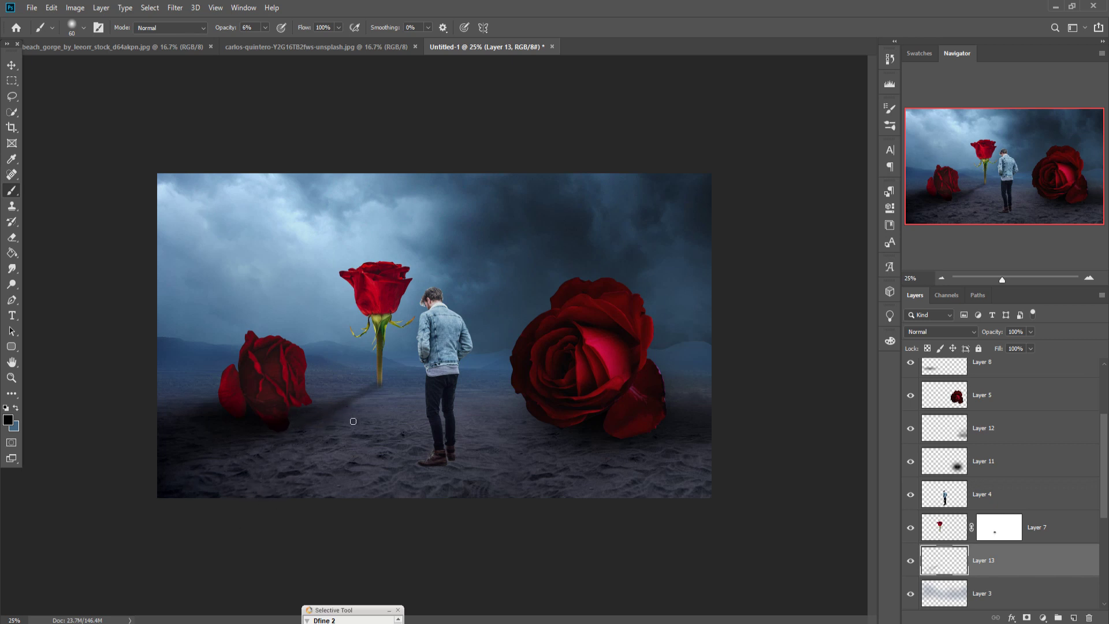
- Clip a new layer to the stemmed rose and darken the base of its stem with black at 6% opacity
click(1050, 528)
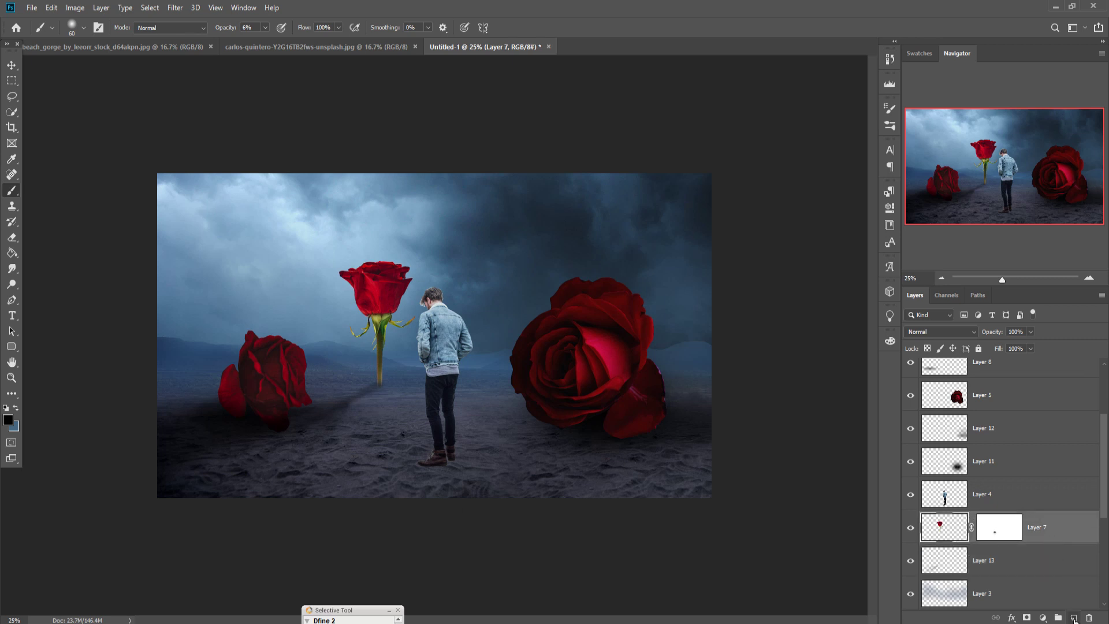
click(1074, 617)
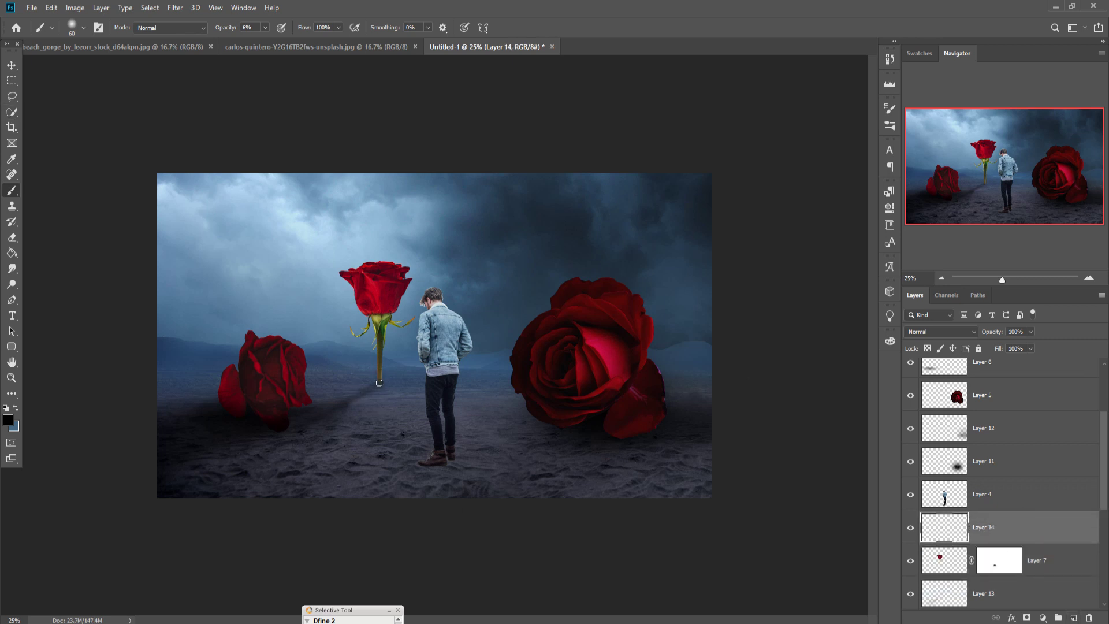
right_click(1011, 538)
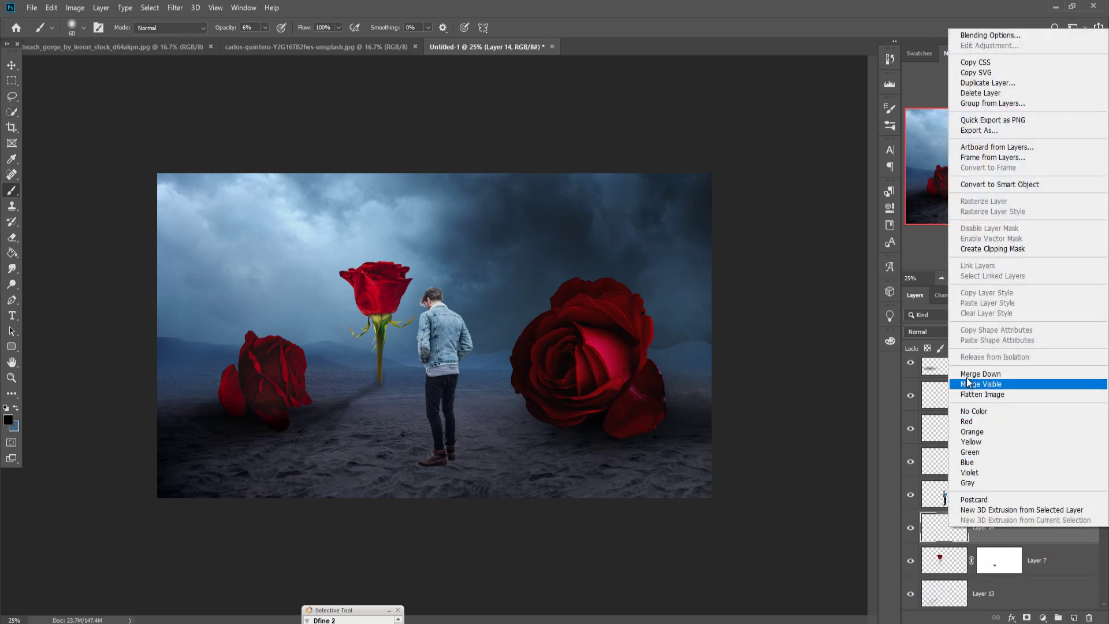
click(986, 249)
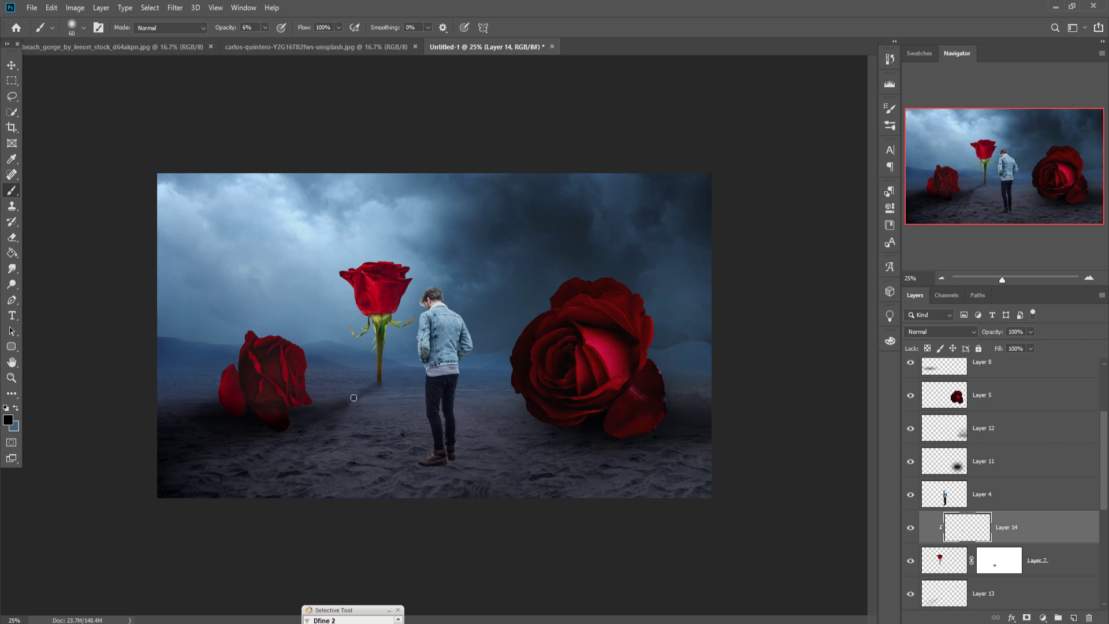
- Clip a Curves adjustment to the stemmed rose's layer and pull its midtones down to darken the flower
click(12, 66)
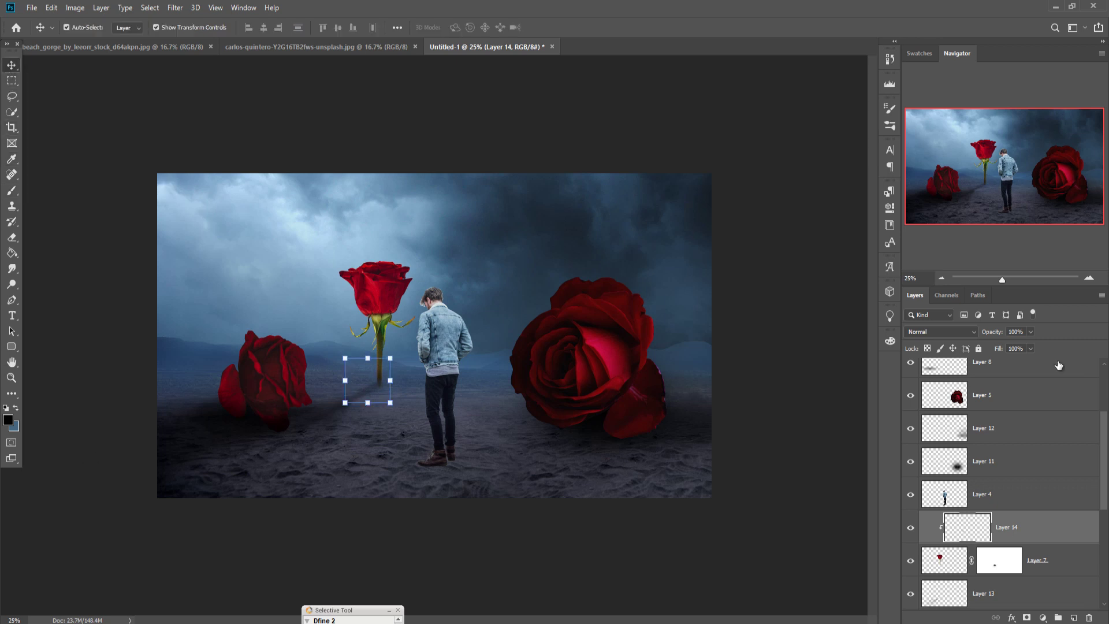
click(1068, 560)
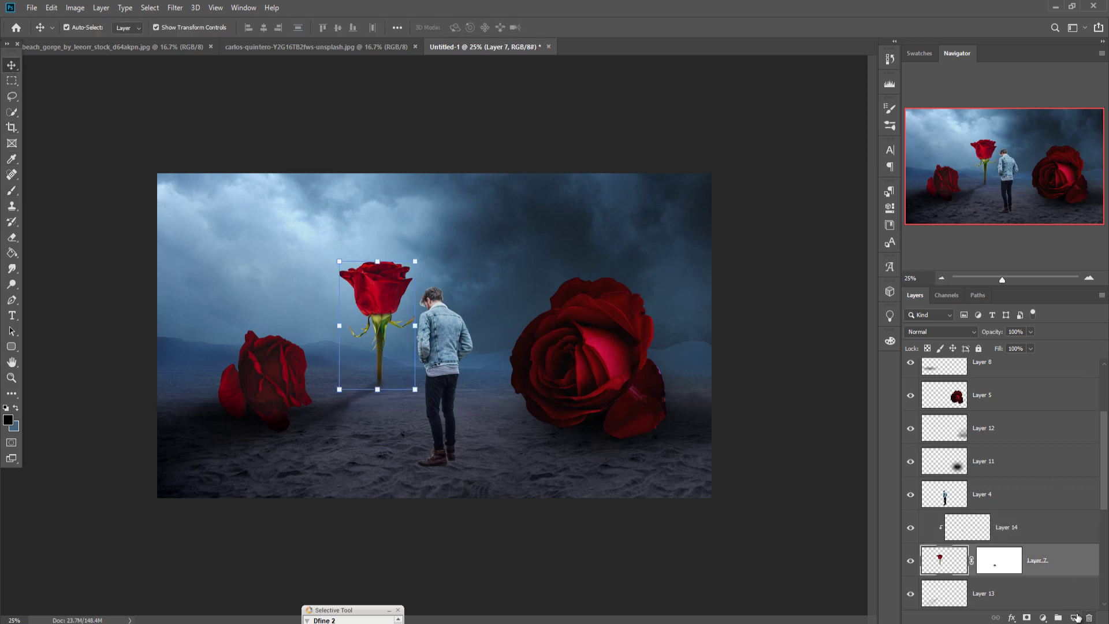
click(1040, 530)
click(1057, 556)
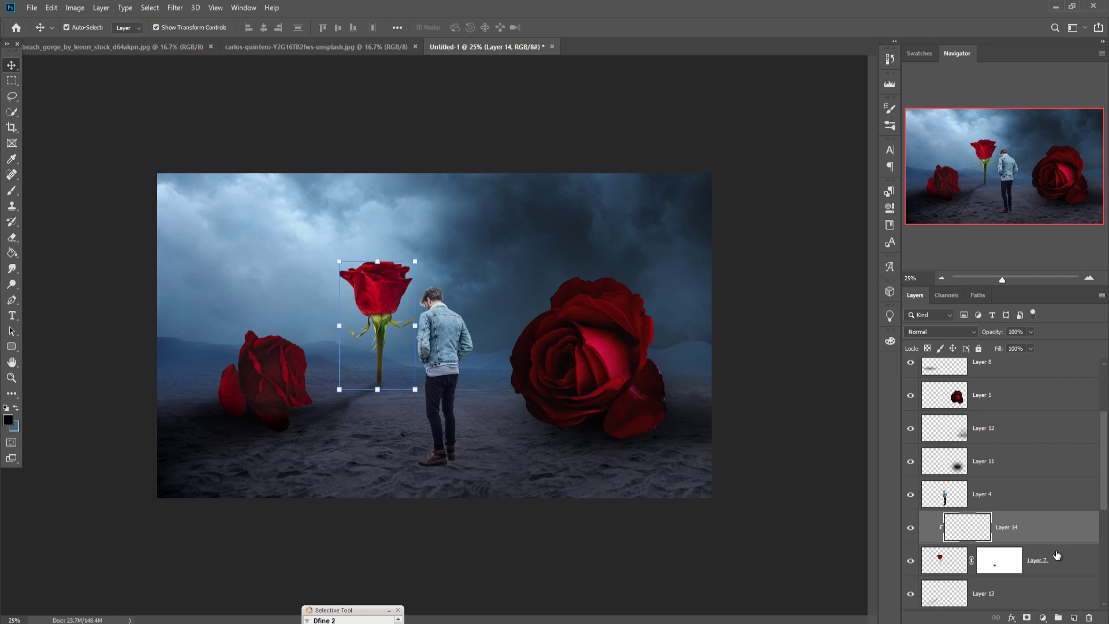
click(1044, 618)
click(1035, 460)
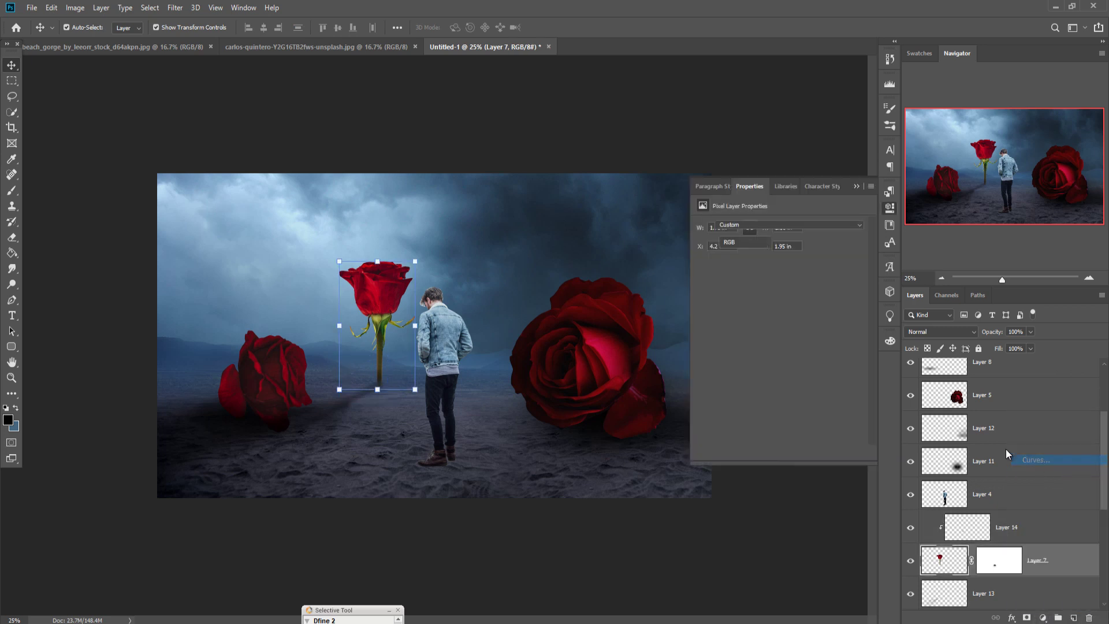
drag(800, 316, 782, 349)
click(857, 187)
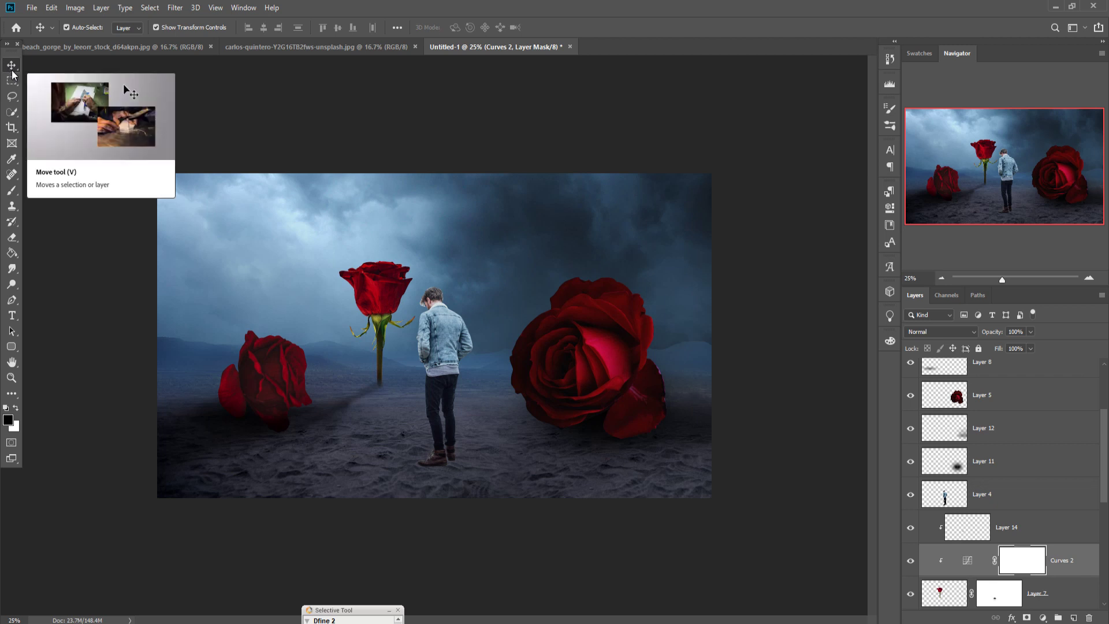
- Add a new layer beneath the man and paint his black ground shadow below his feet at 14% brush opacity
click(448, 355)
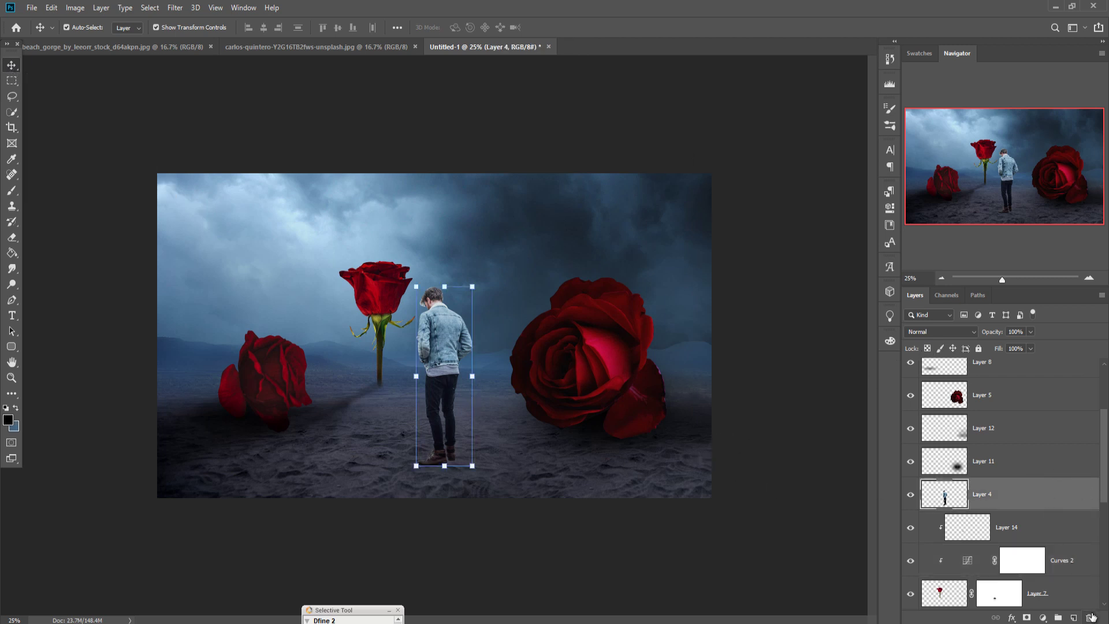
ctrl+click(1073, 618)
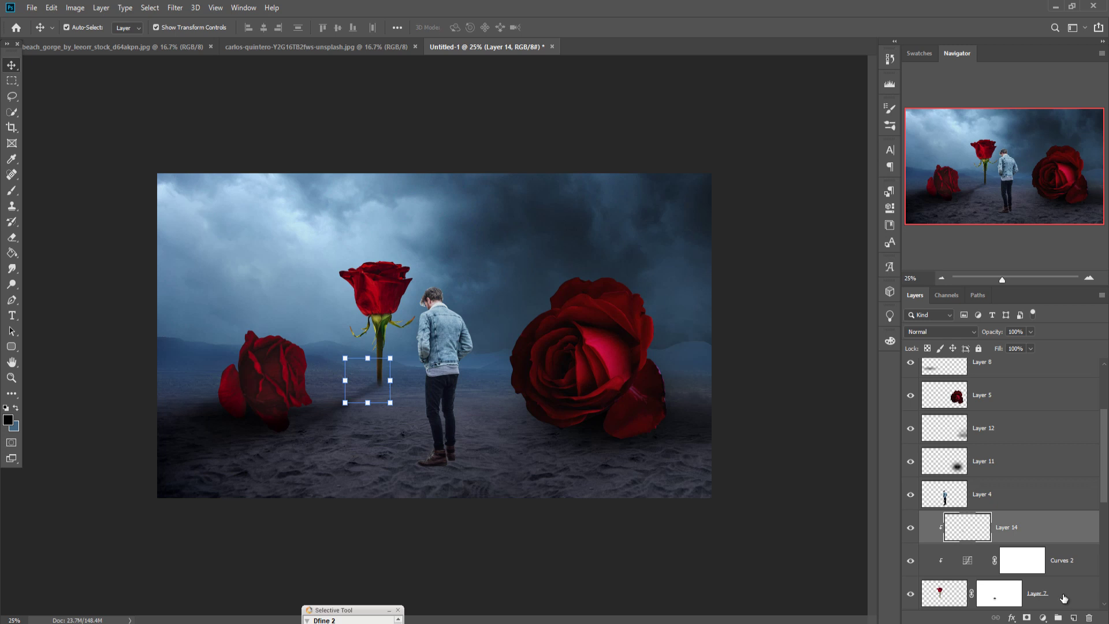
click(11, 195)
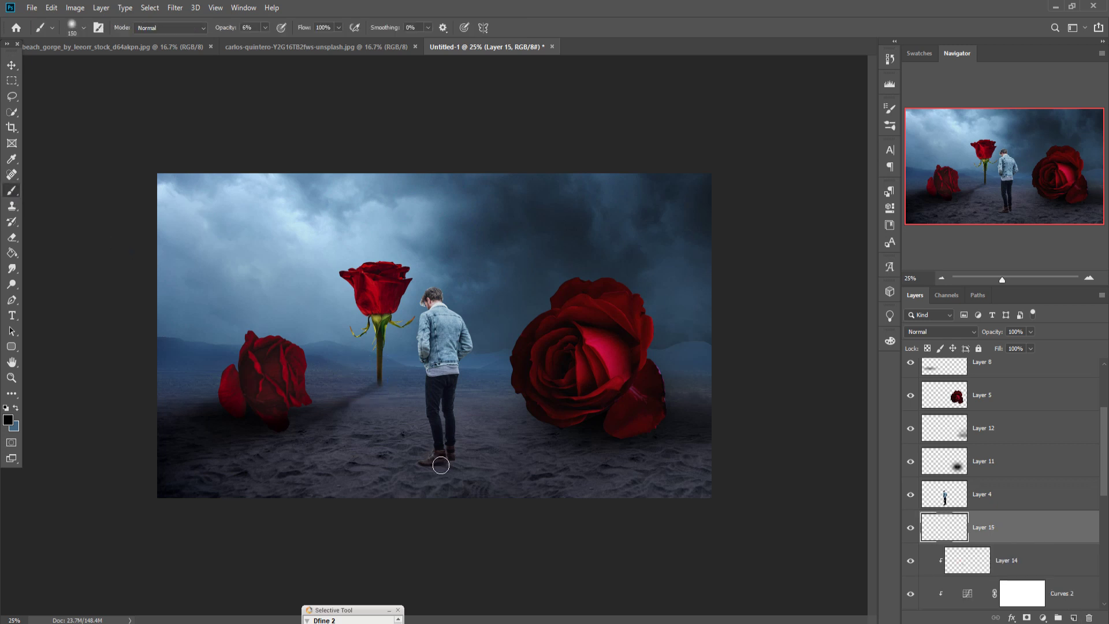
click(265, 27)
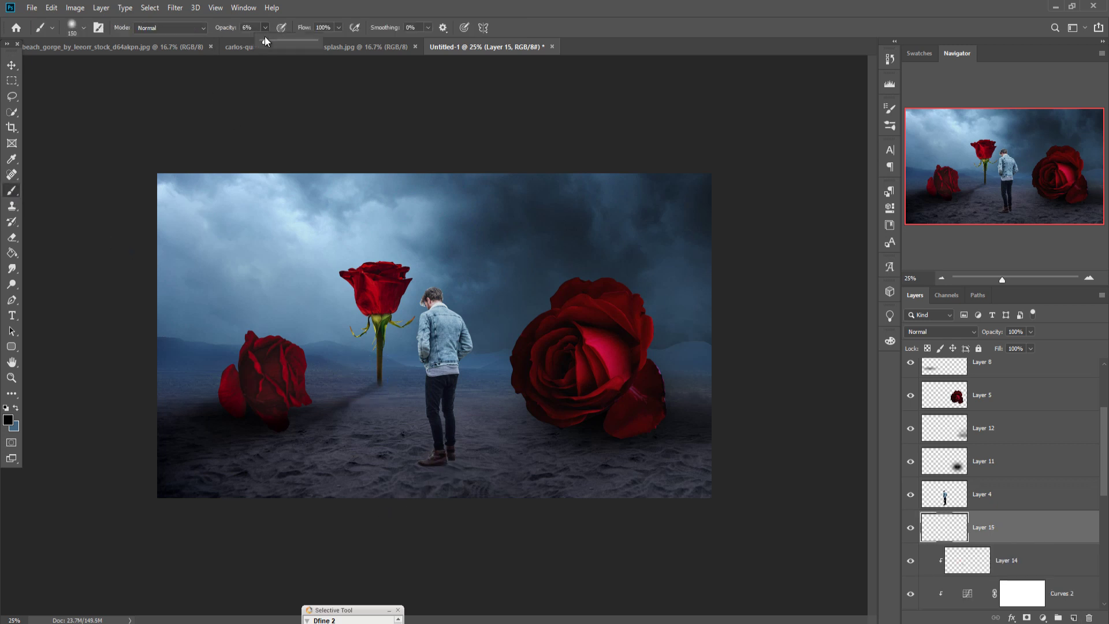
click(420, 515)
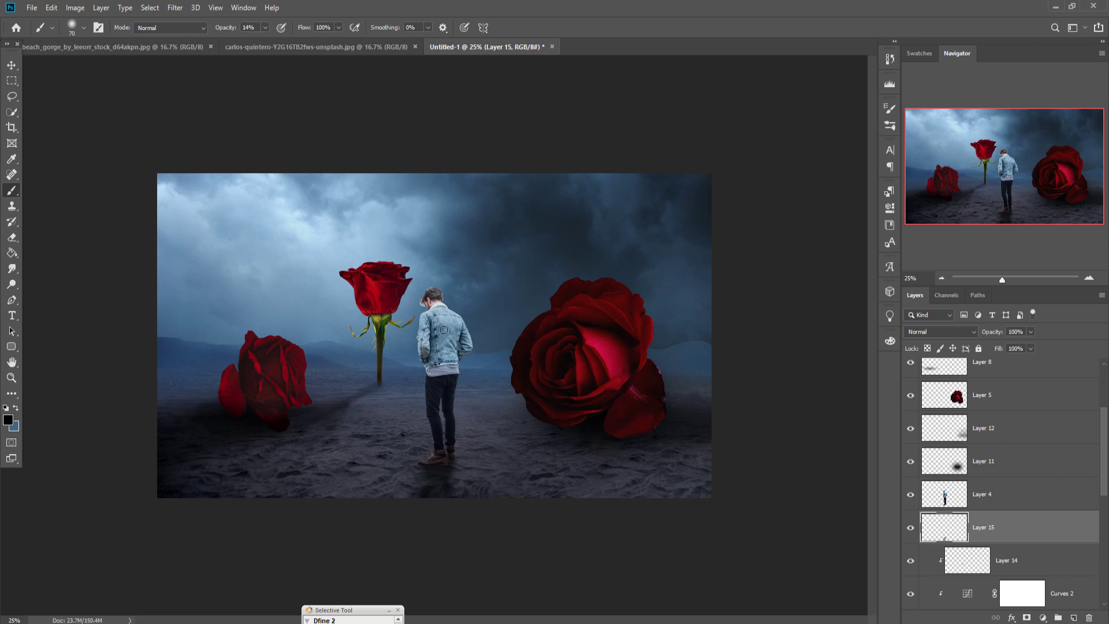
- Clip a Curves adjustment to the man's layer and darken his midtones with a point at input 148, output 120
key(v)
click(1034, 494)
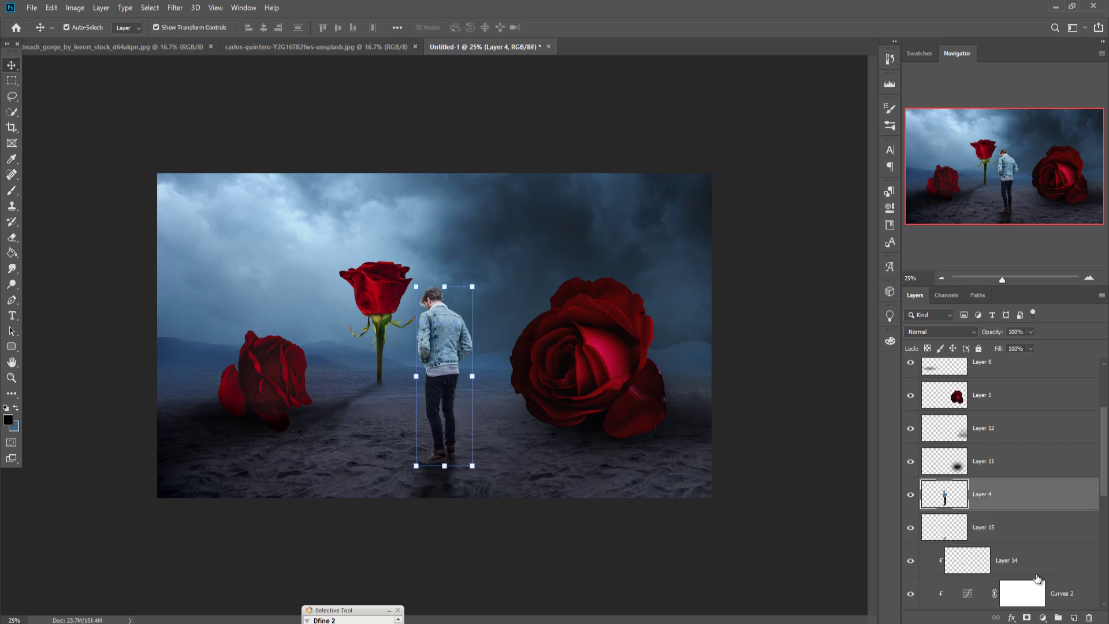
click(1043, 617)
click(1035, 464)
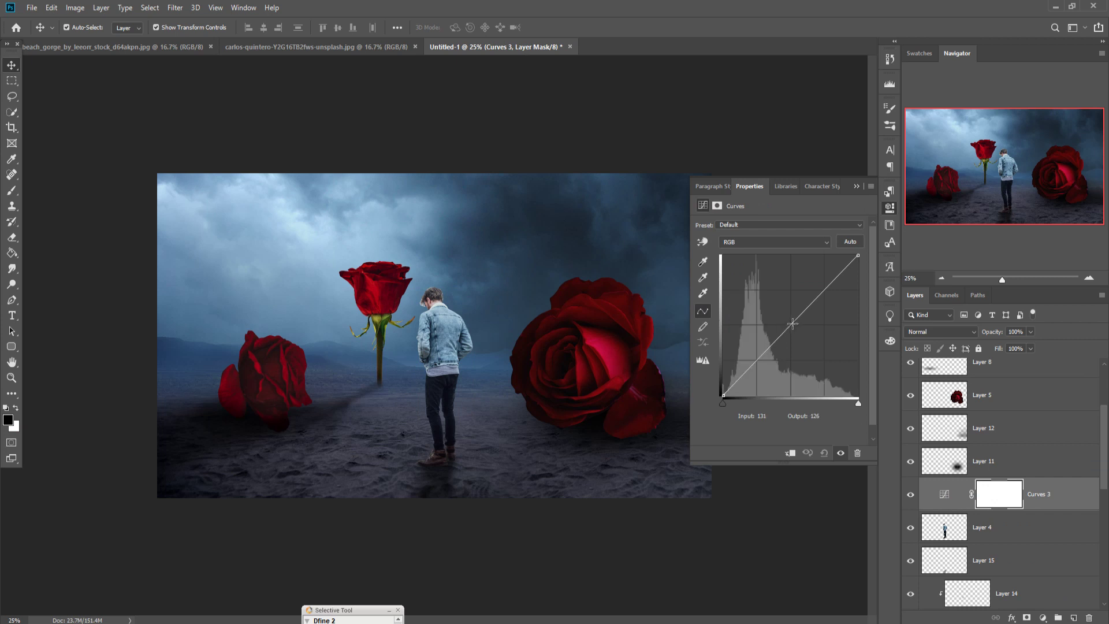
drag(796, 325, 799, 329)
click(790, 453)
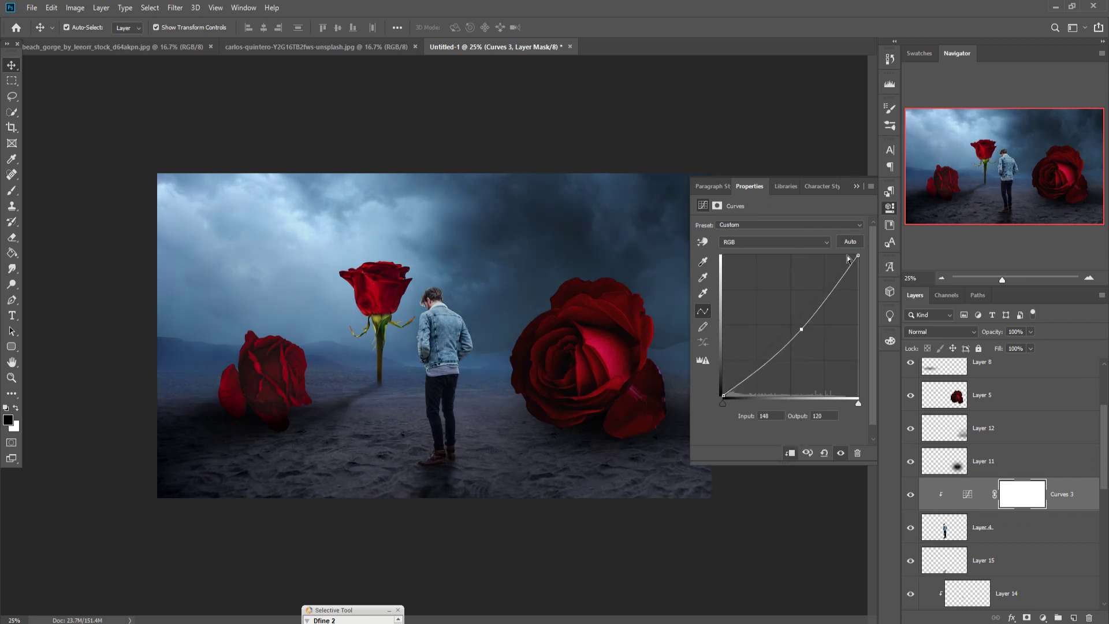
click(857, 186)
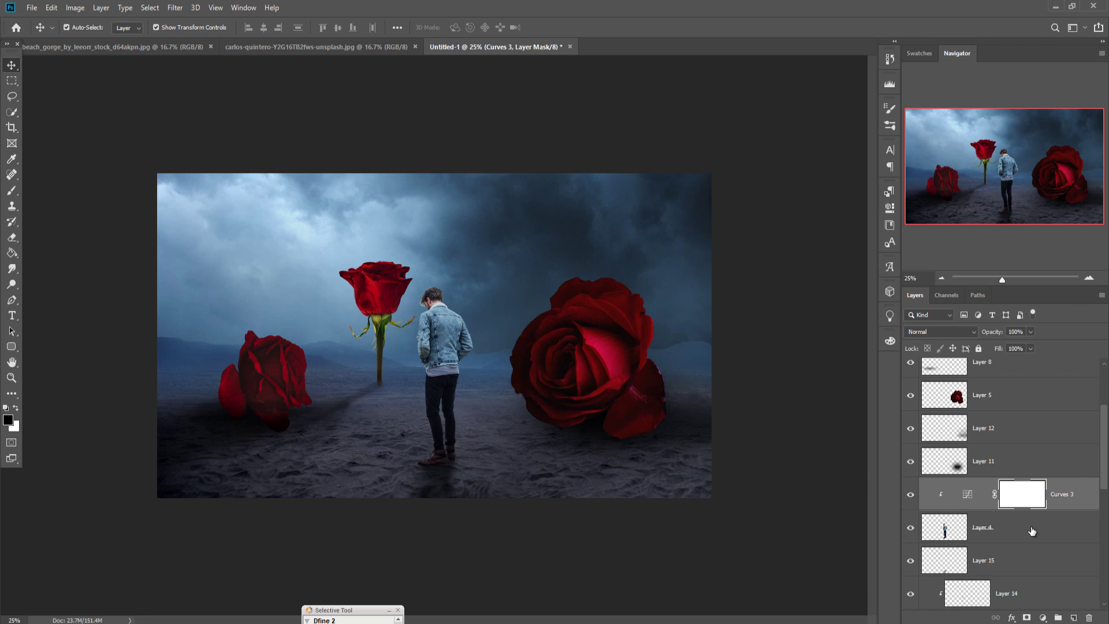
- Lasso the leftover pale background patch beneath the man's fringe, delete it from his layer and deselect
click(946, 531)
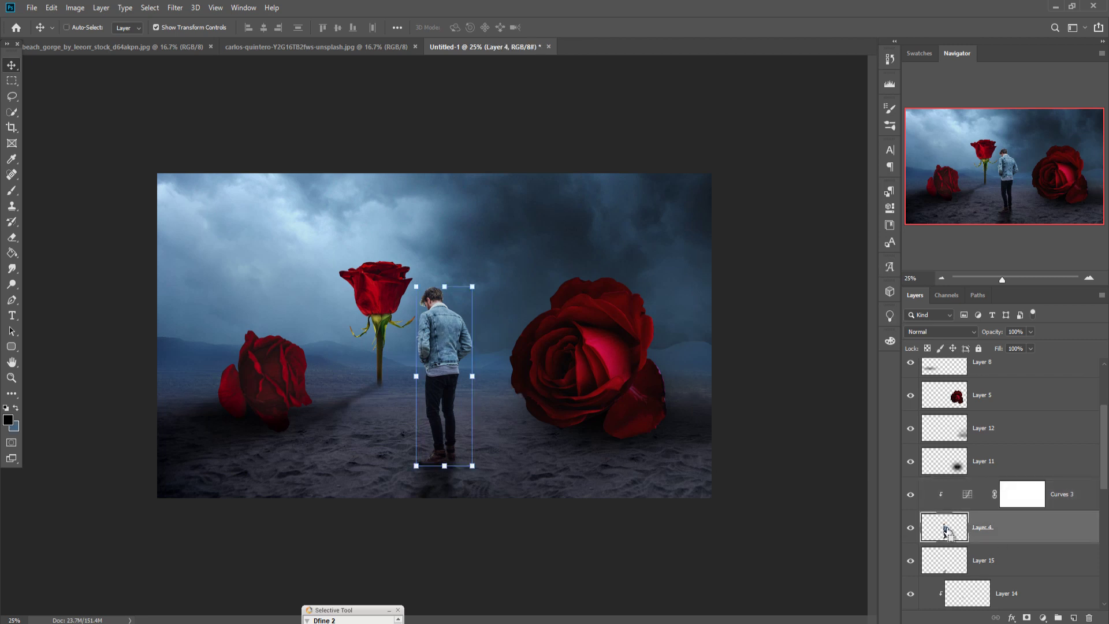
scroll(439, 282, up, 5)
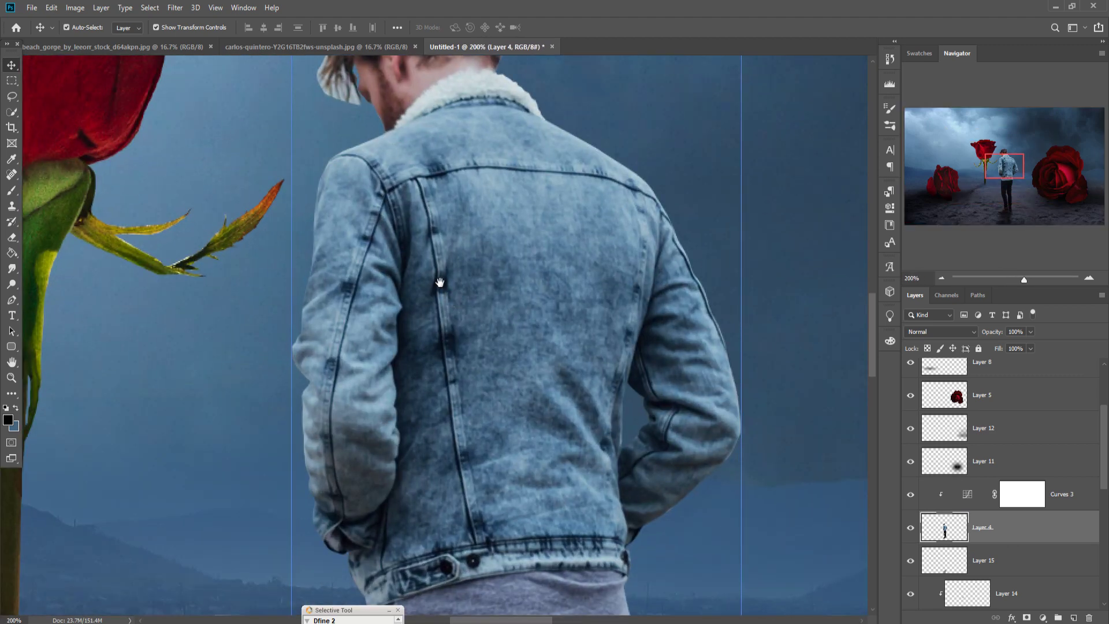
drag(440, 283, 438, 404)
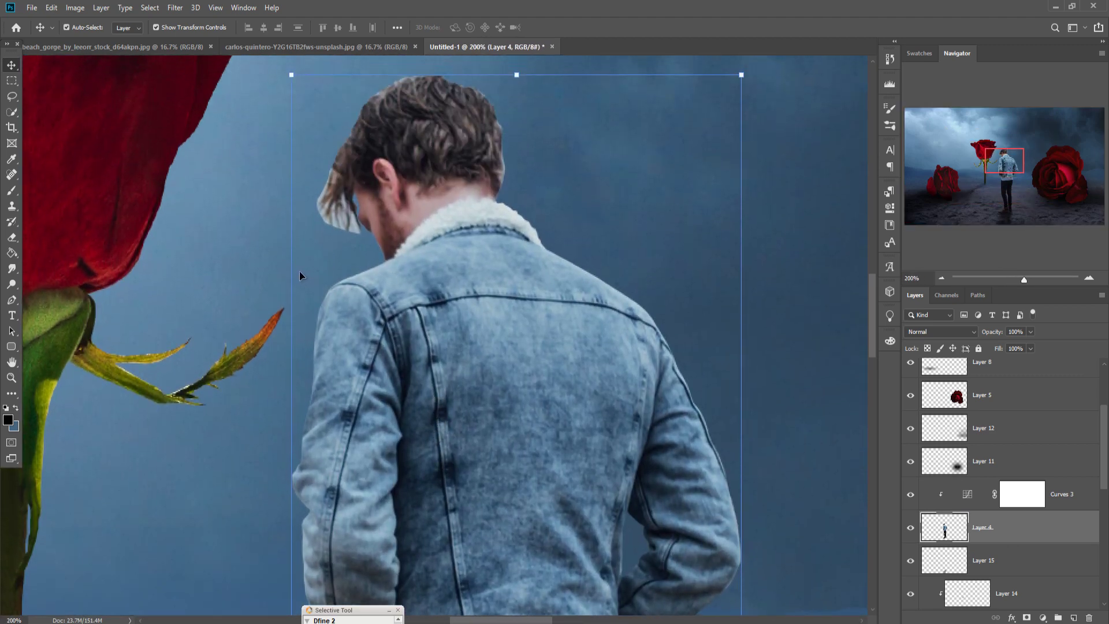
click(11, 97)
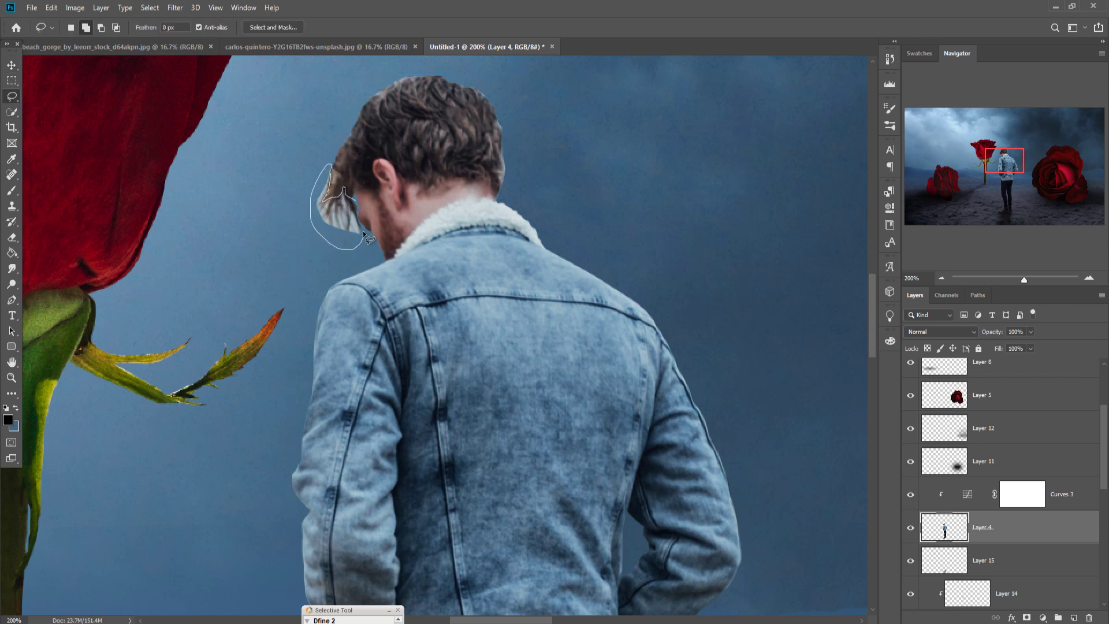
drag(356, 203, 355, 203)
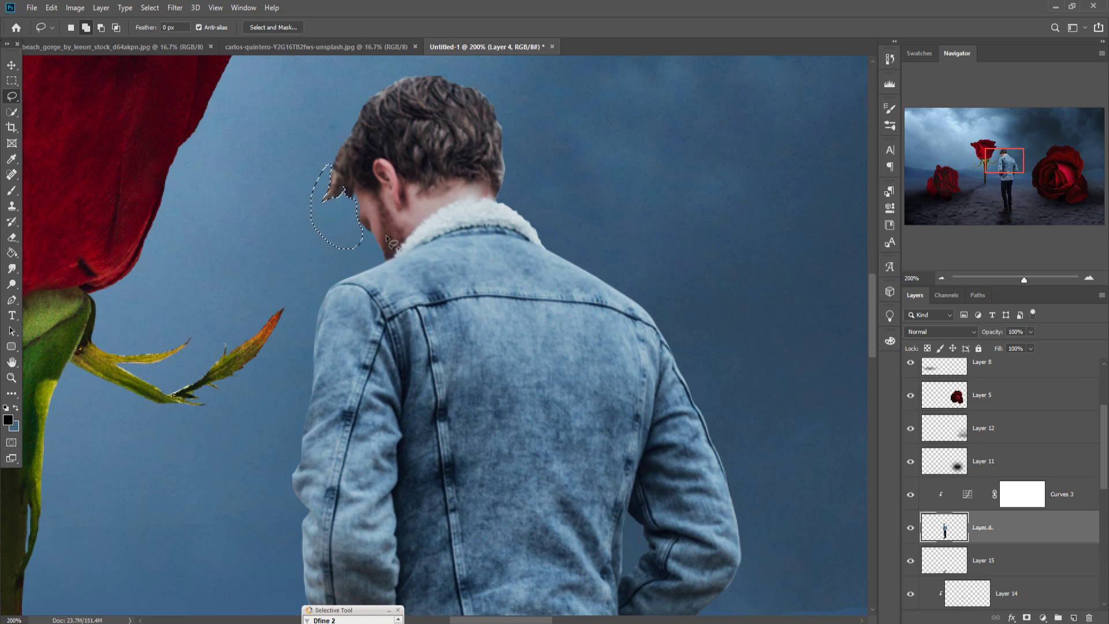
click(150, 7)
click(153, 33)
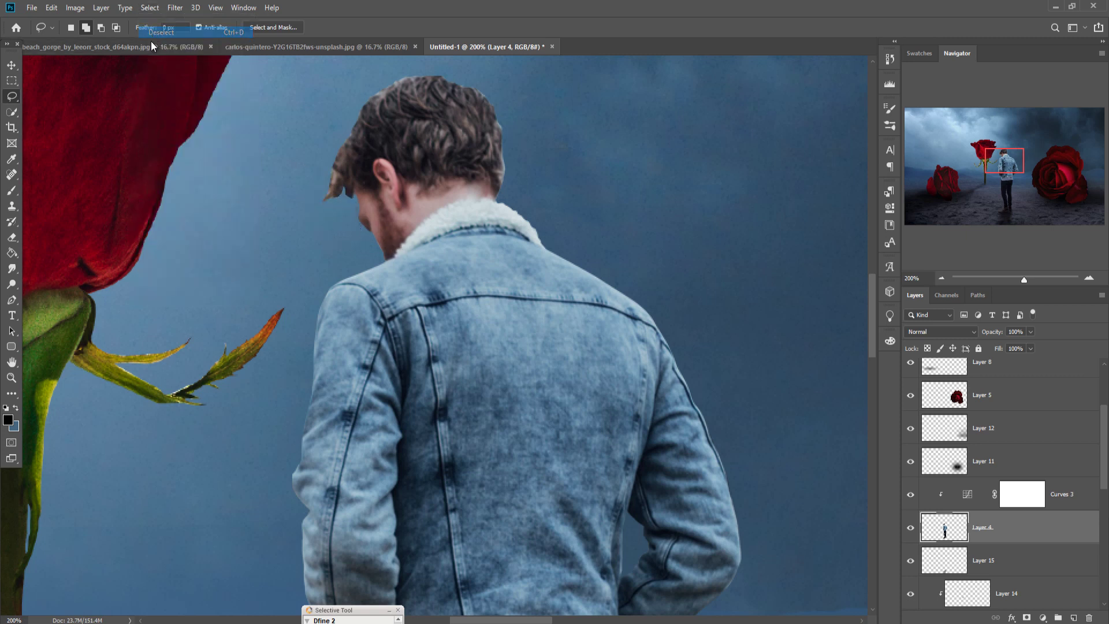
click(12, 269)
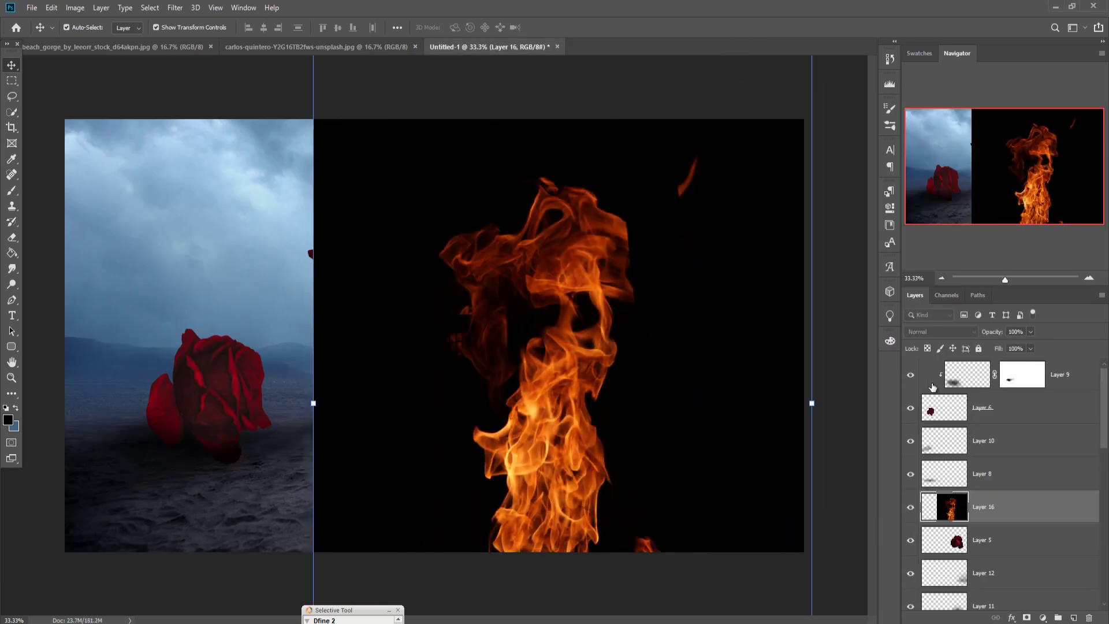
- Set the fire layer's blend mode to Screen, then scale it to about 72% and place it over the large rose
click(941, 332)
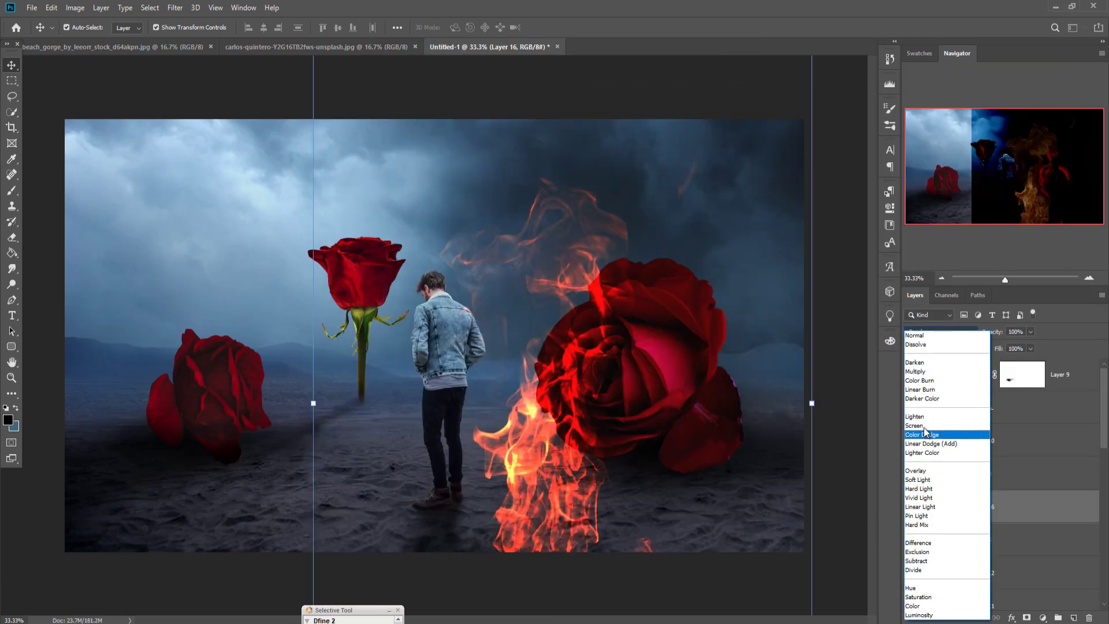
click(914, 425)
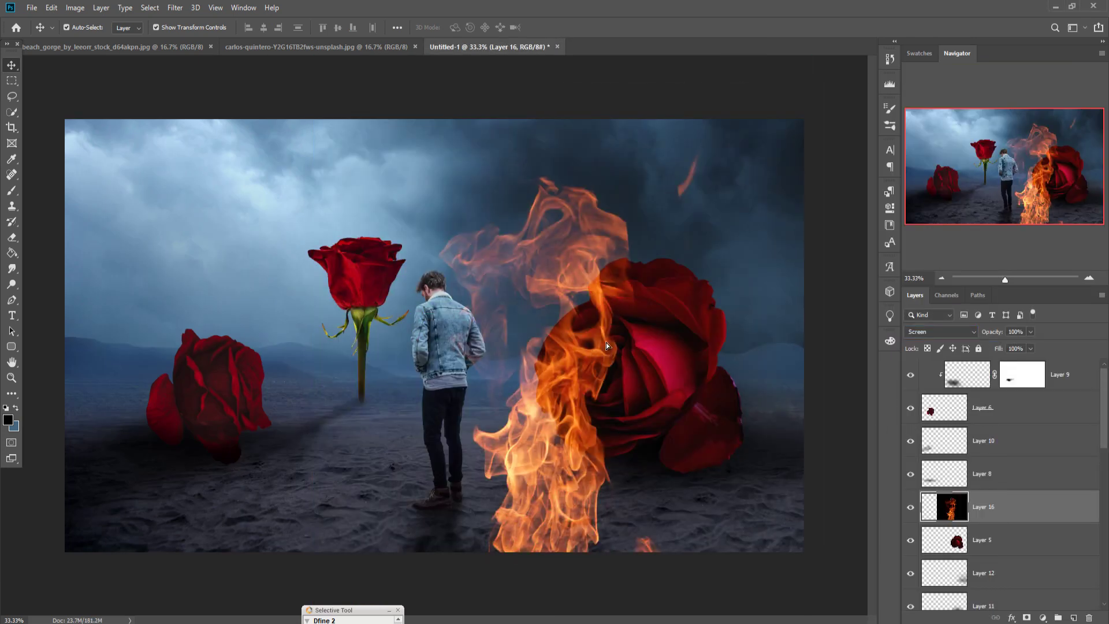
drag(605, 342, 661, 337)
drag(391, 340, 526, 338)
drag(711, 351, 697, 348)
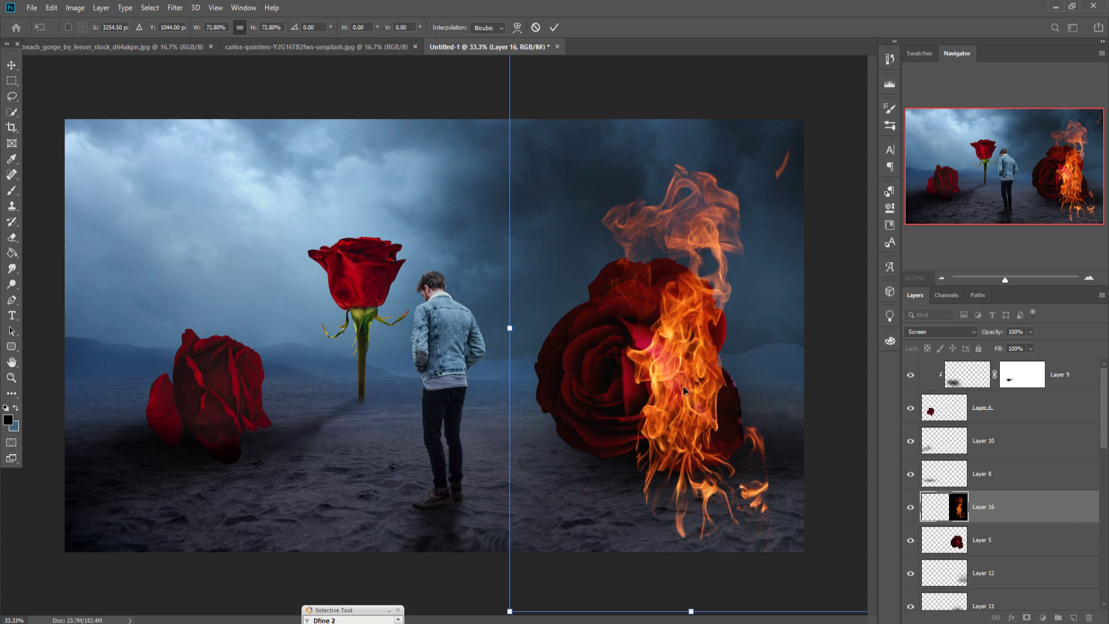
drag(512, 327, 515, 328)
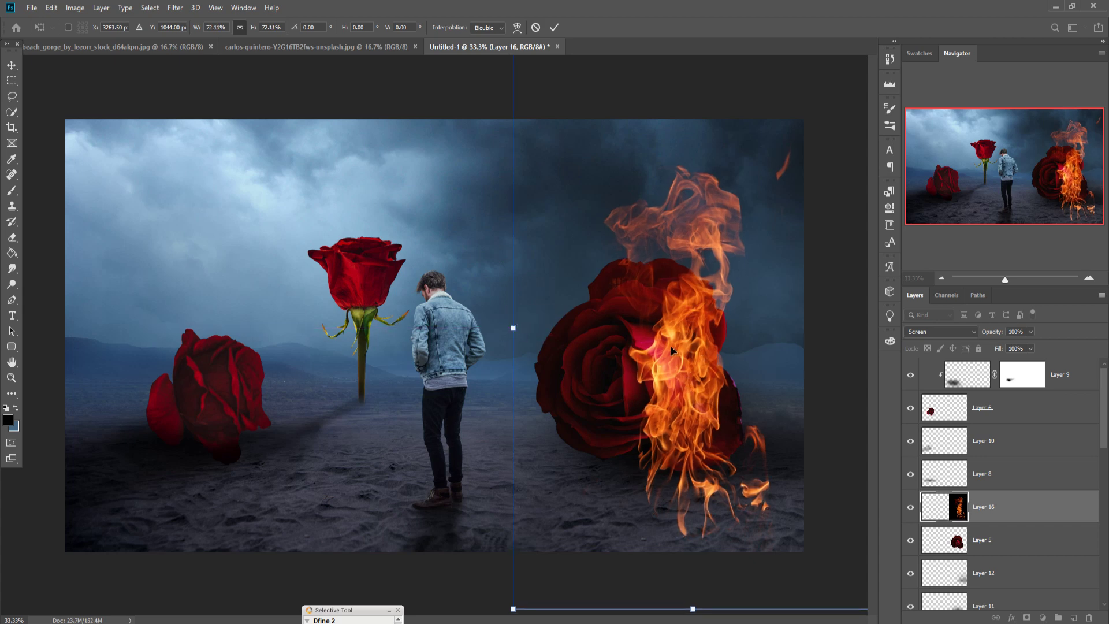
key(Return)
- Duplicate the fire layer and move the copy up and slightly left so flames rise above the large rose
right_click(1001, 507)
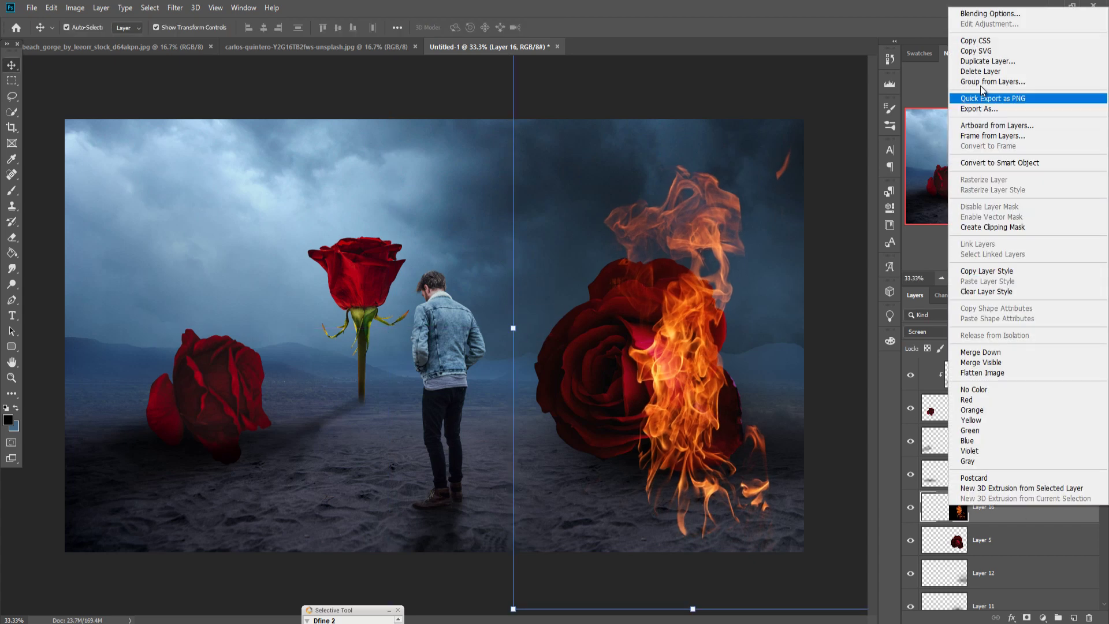
click(985, 62)
click(664, 179)
drag(682, 383, 674, 297)
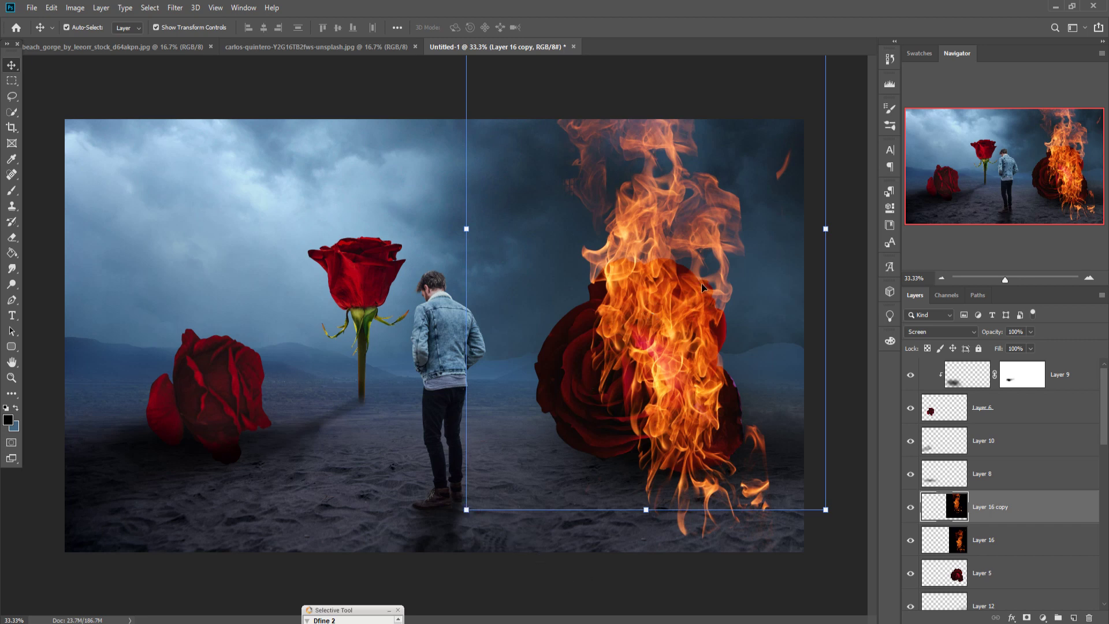
- Duplicate the copied fire layer, scale it to 67.90% and position it over the large rose's upper-left edge
right_click(1015, 511)
click(985, 63)
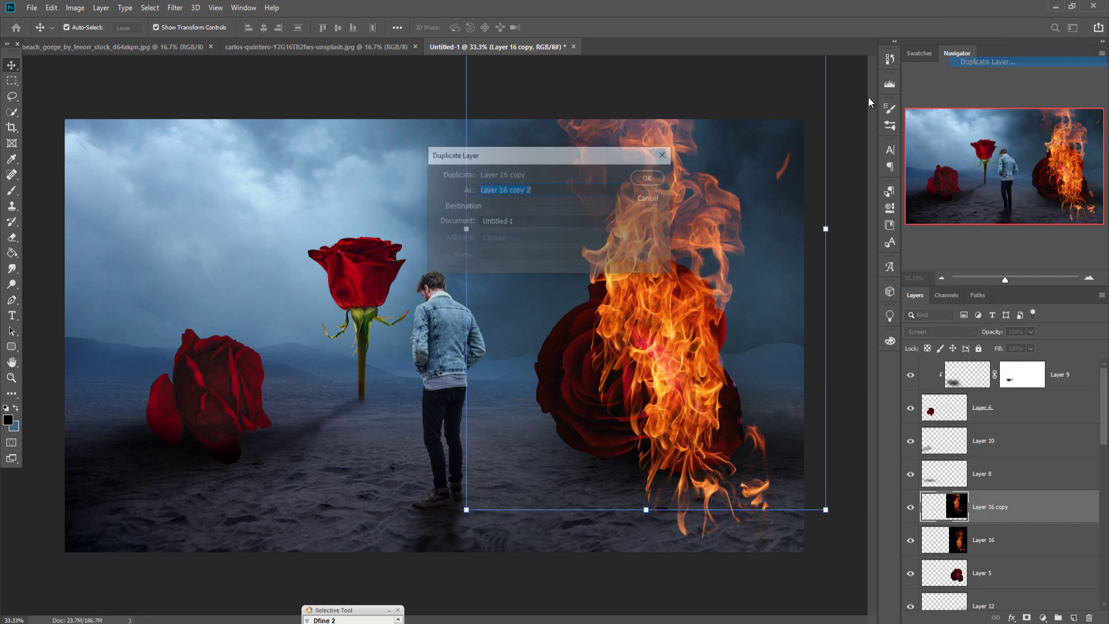
click(646, 179)
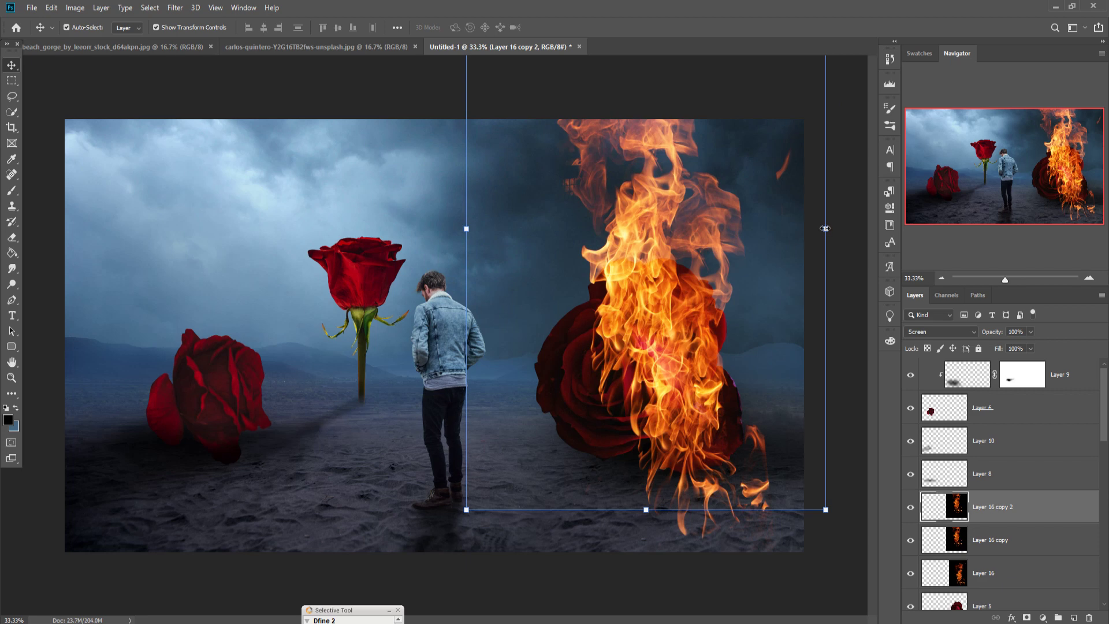
drag(825, 228, 711, 225)
mouse_move(579, 306)
mouse_down()
mouse_move(578, 290)
mouse_move(576, 321)
mouse_up()
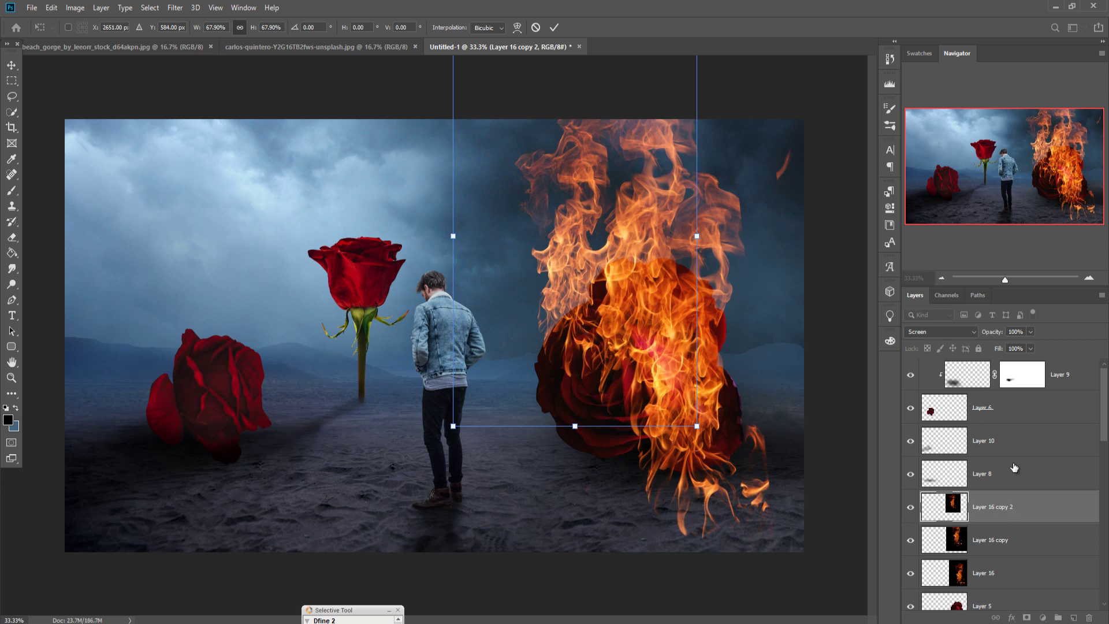
drag(580, 245, 586, 236)
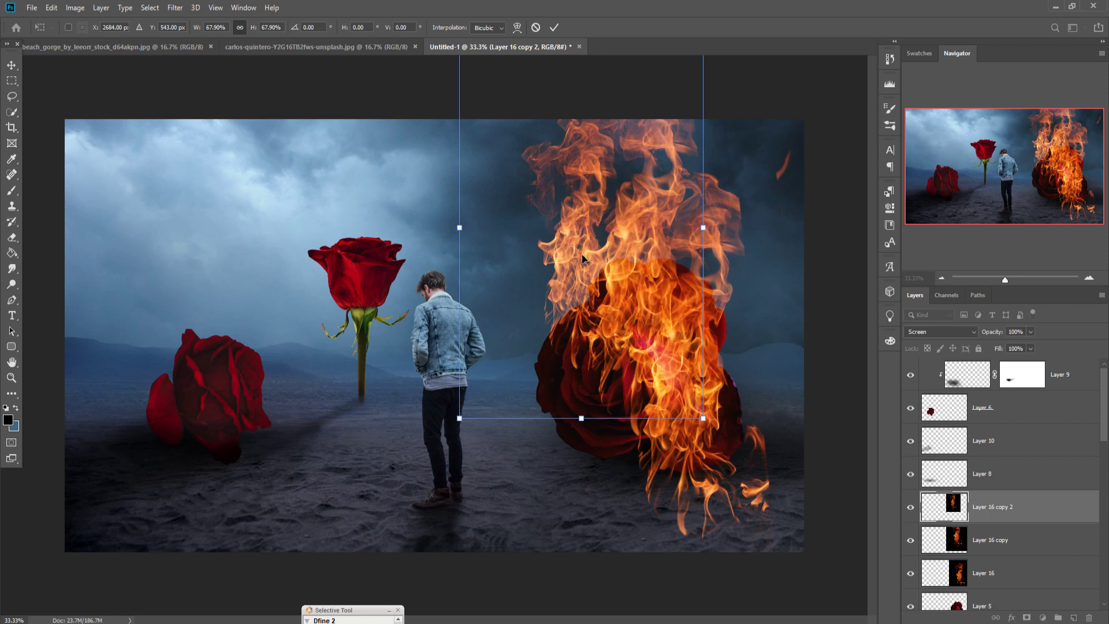
key(Return)
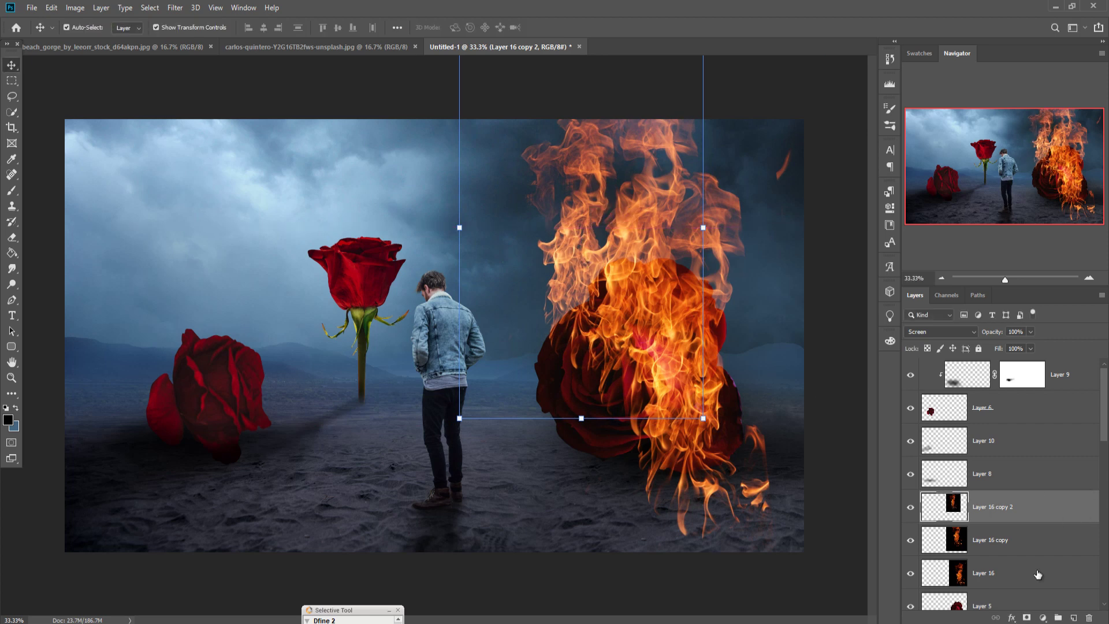
- Merge the three fire layers into one and set the merged layer's blend mode to Screen
shift+click(1038, 573)
right_click(1038, 502)
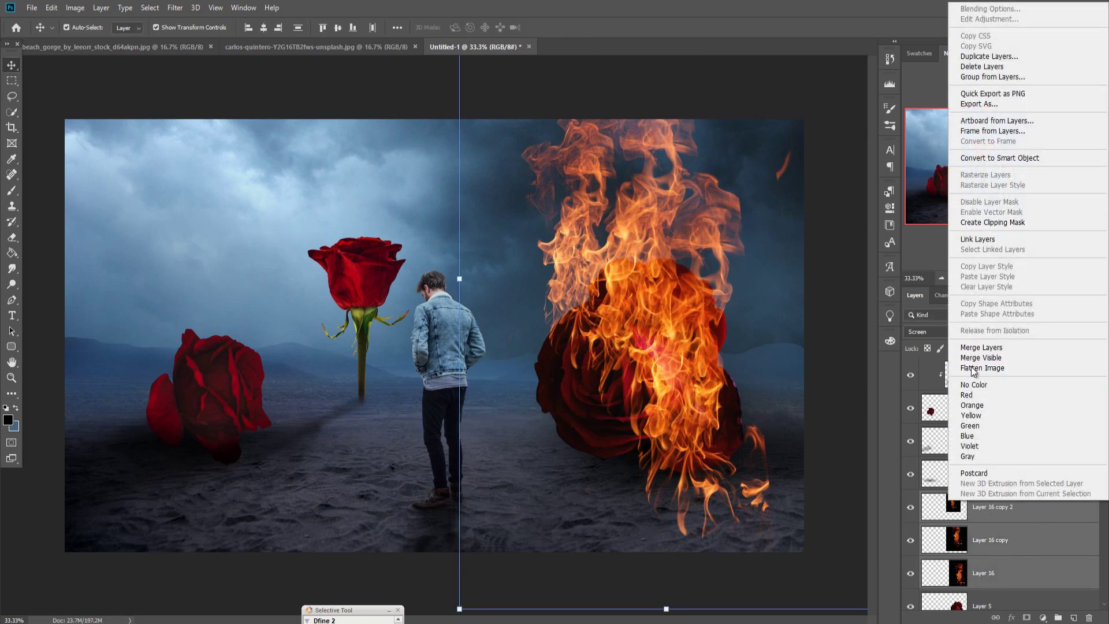
click(976, 347)
click(969, 332)
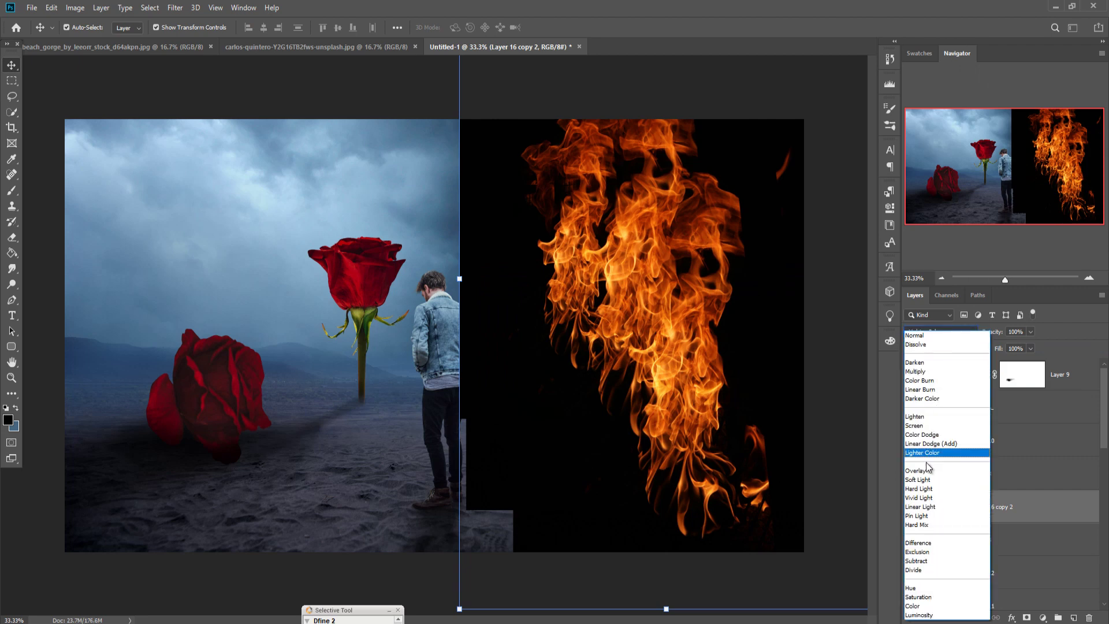
click(914, 426)
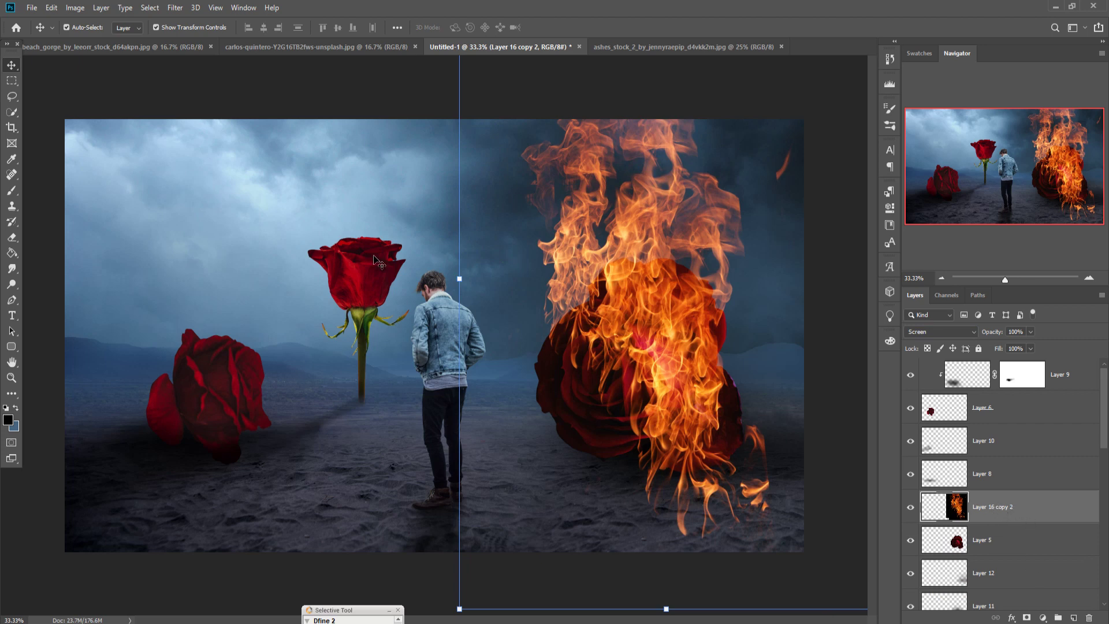
- Warp the merged fire layer so its lower flames pull up onto the base of the large rose
click(75, 7)
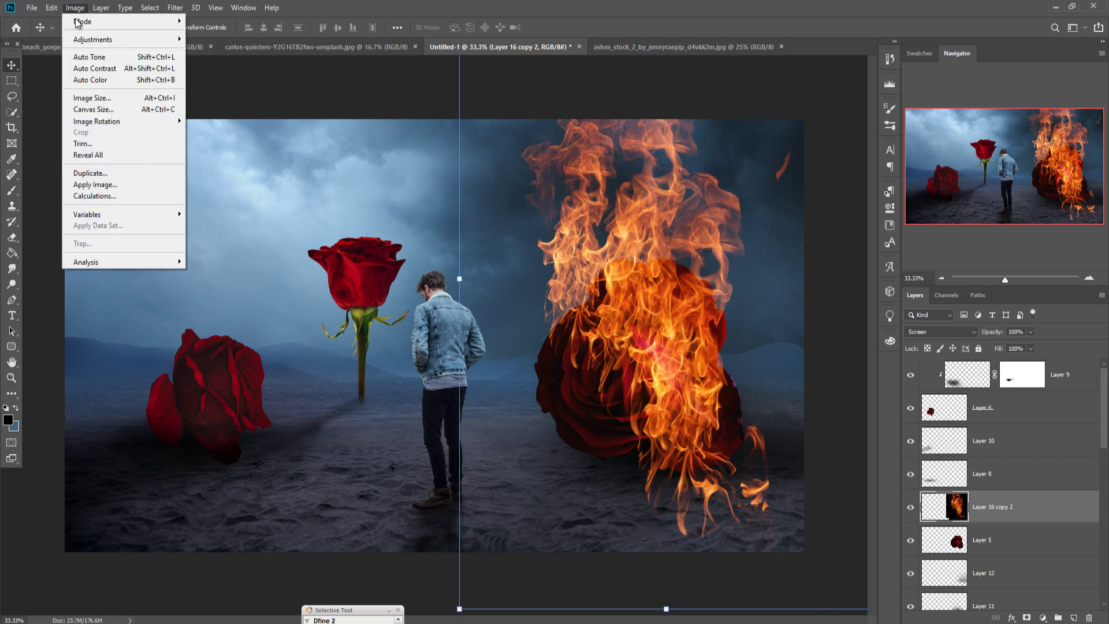
mouse_move(52, 7)
mouse_move(87, 282)
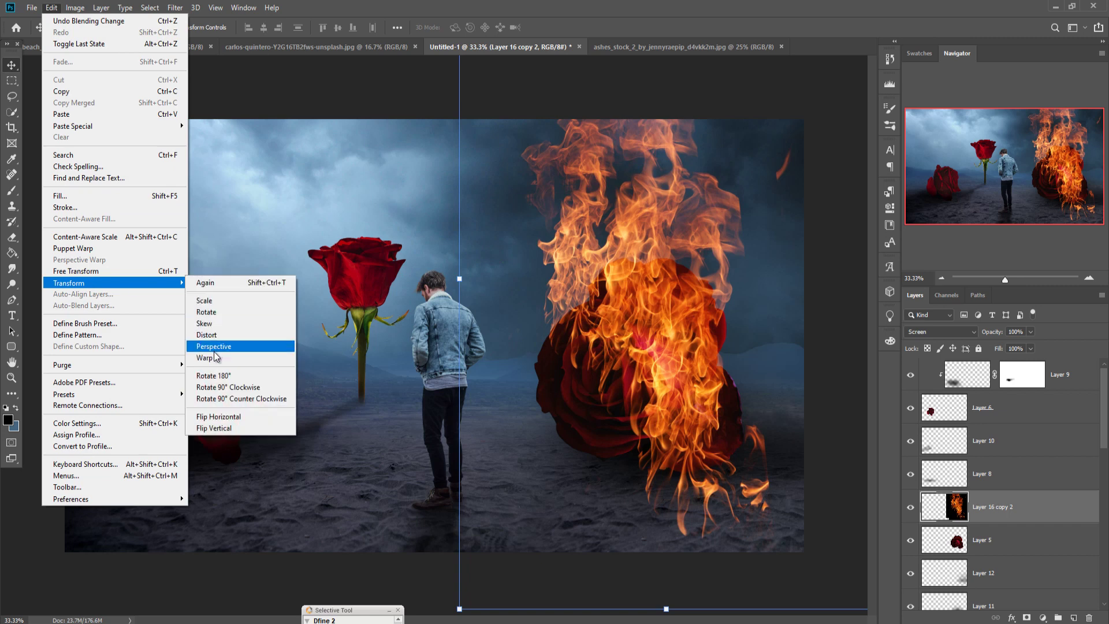
click(219, 358)
mouse_move(701, 475)
mouse_down()
mouse_move(705, 407)
mouse_move(679, 416)
mouse_move(705, 463)
mouse_up()
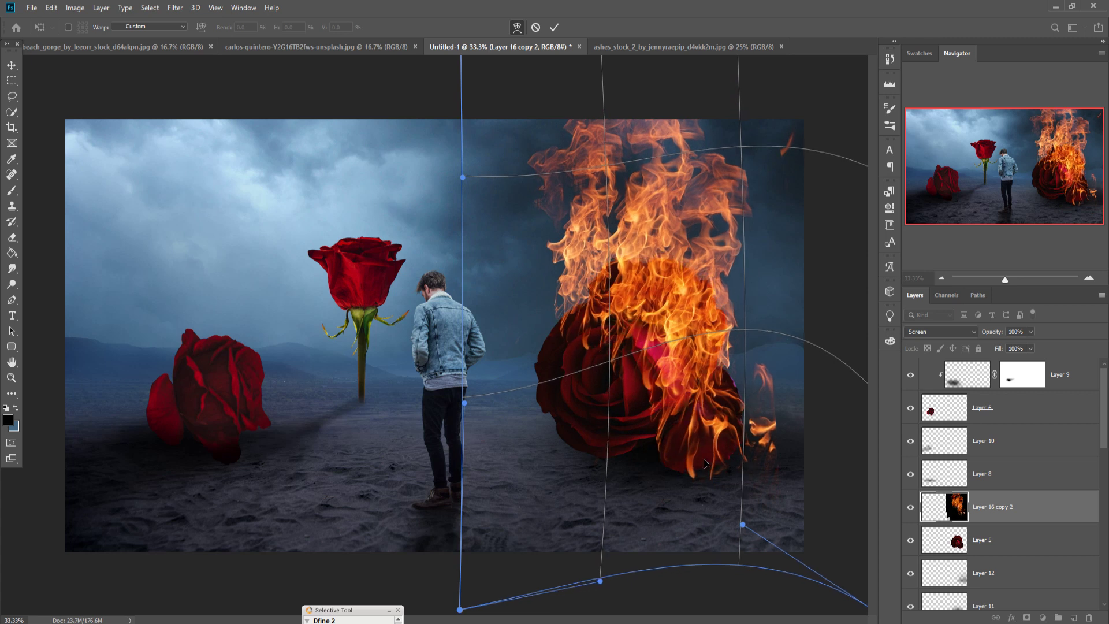
click(554, 27)
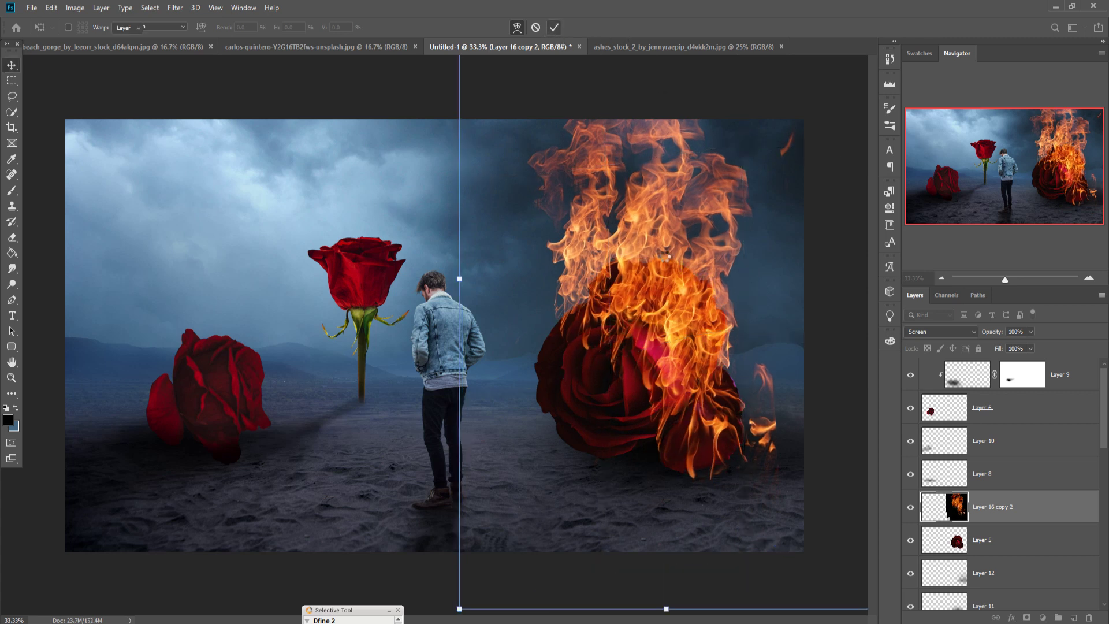
- Add a new empty layer directly above the large rose's layer, Layer 5
click(1006, 541)
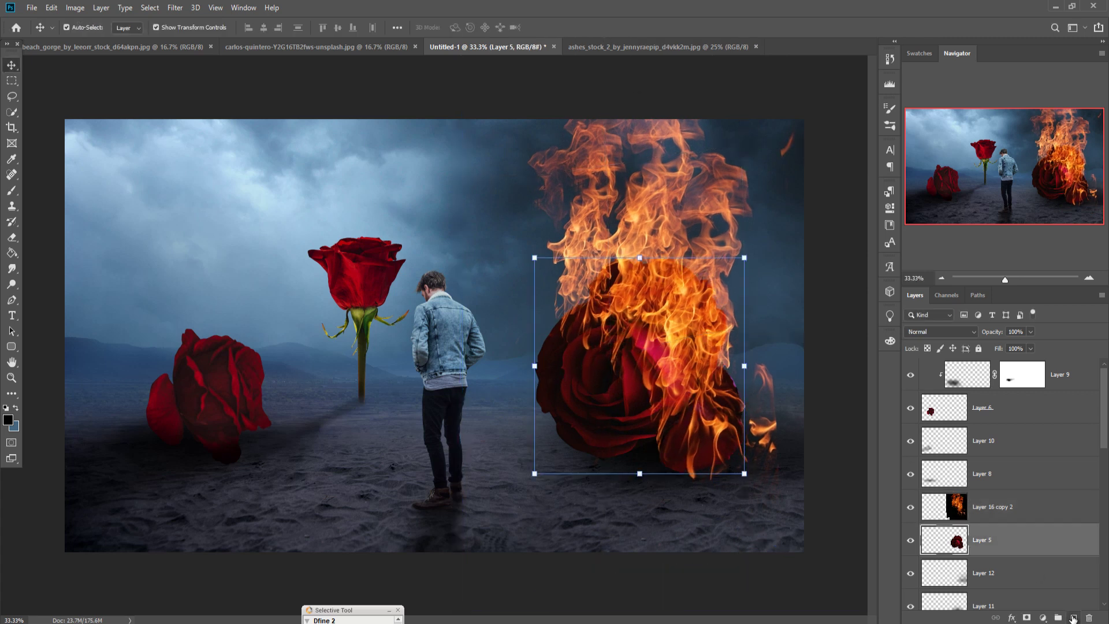
click(1072, 618)
click(1043, 617)
click(1035, 406)
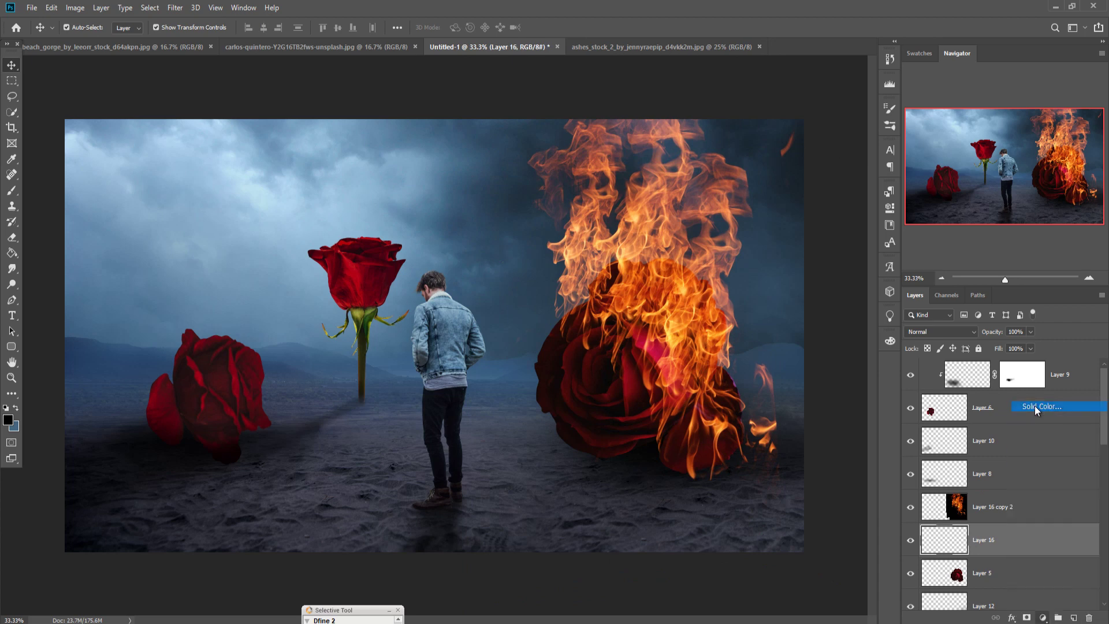
click(1053, 281)
- Clip the new empty layer to the large rose's layer
right_click(949, 543)
click(989, 263)
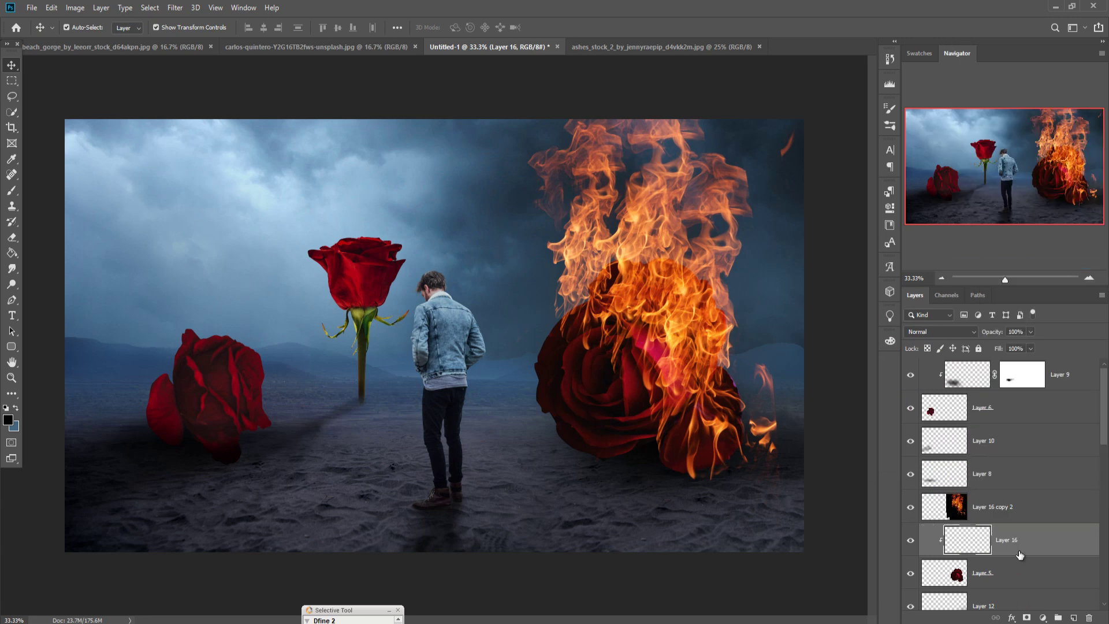
click(1044, 618)
click(1034, 406)
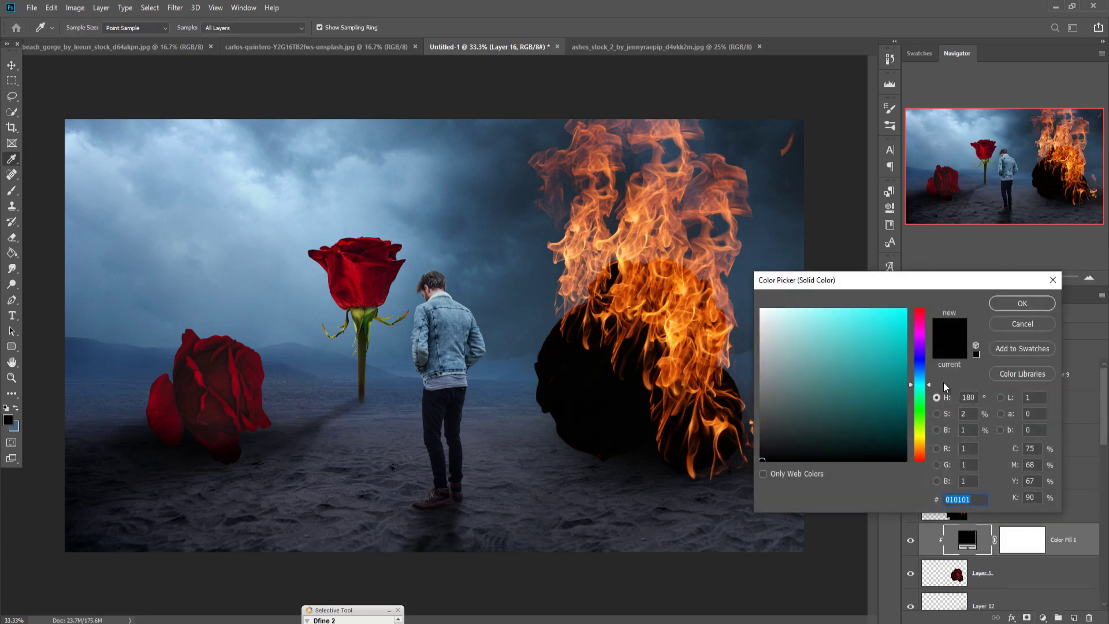
click(1053, 280)
- Set the clipped layer's blend mode to Linear Dodge (Add) and turn it into a solid color fill of orange fd6c01
click(941, 332)
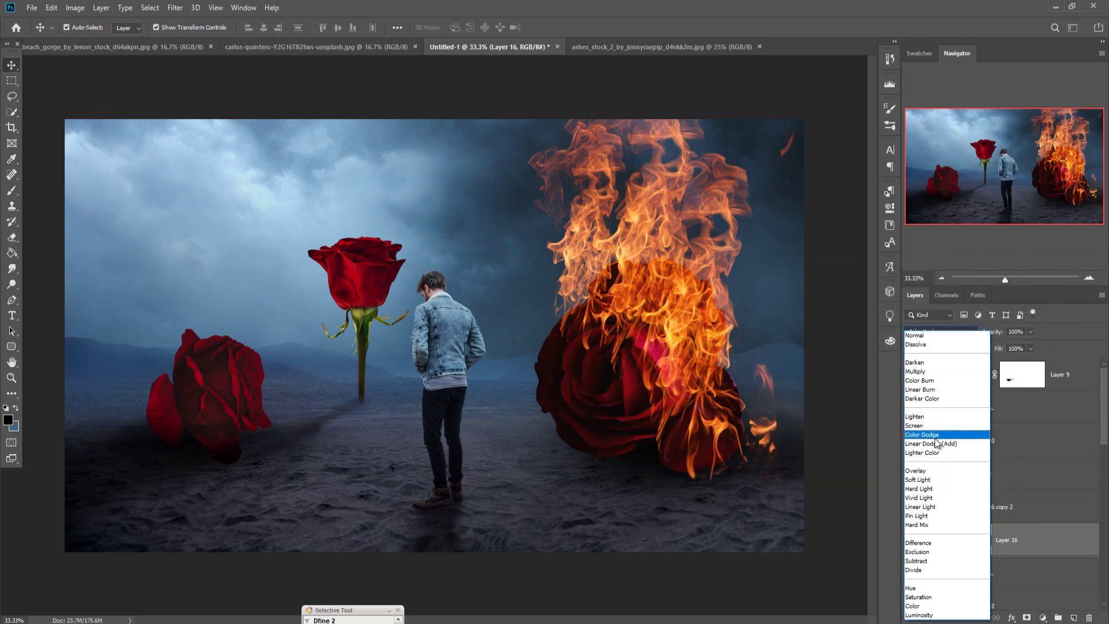
click(948, 440)
click(1044, 618)
click(1035, 415)
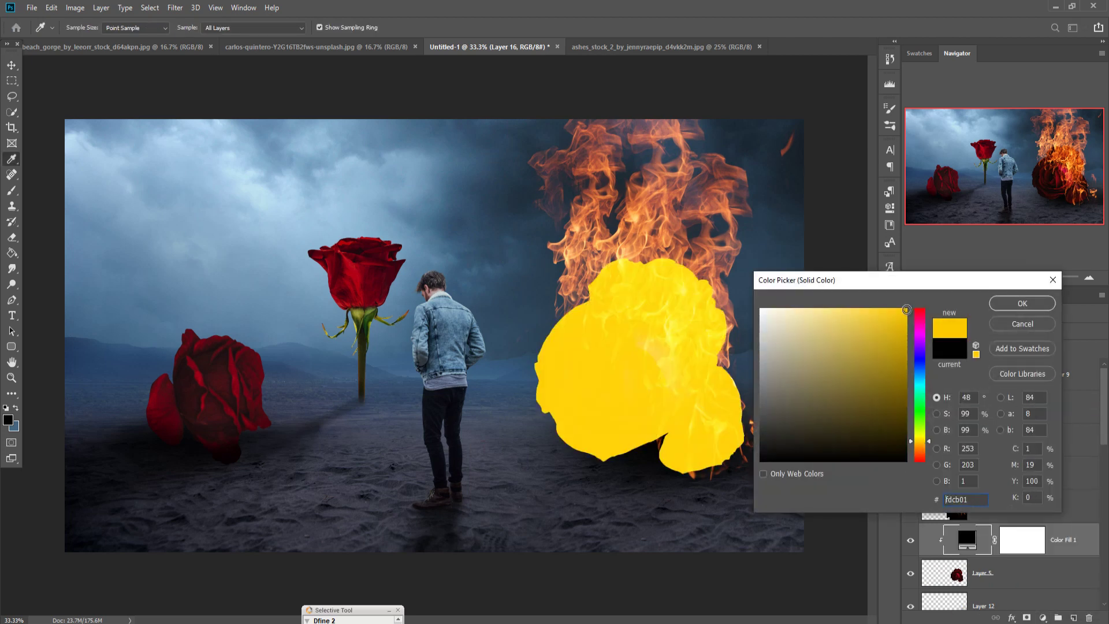
click(905, 310)
mouse_move(930, 444)
mouse_down()
mouse_move(933, 462)
mouse_move(933, 451)
mouse_up()
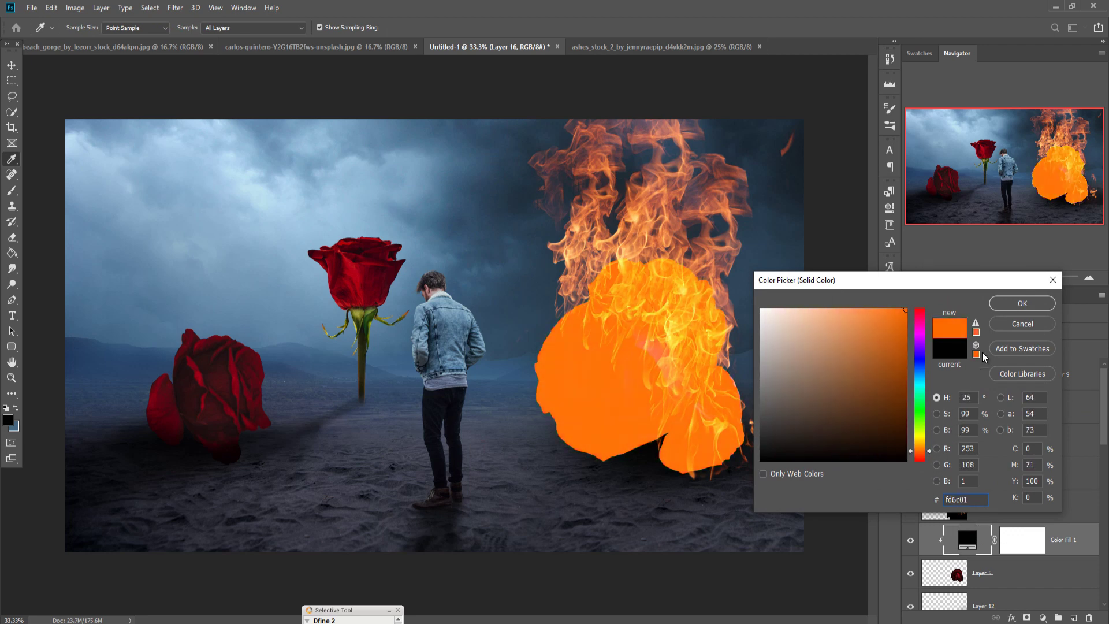
click(1004, 302)
- Split the orange fill's Blend If black slider for the underlying layer to about 0 / 57
right_click(968, 537)
click(982, 296)
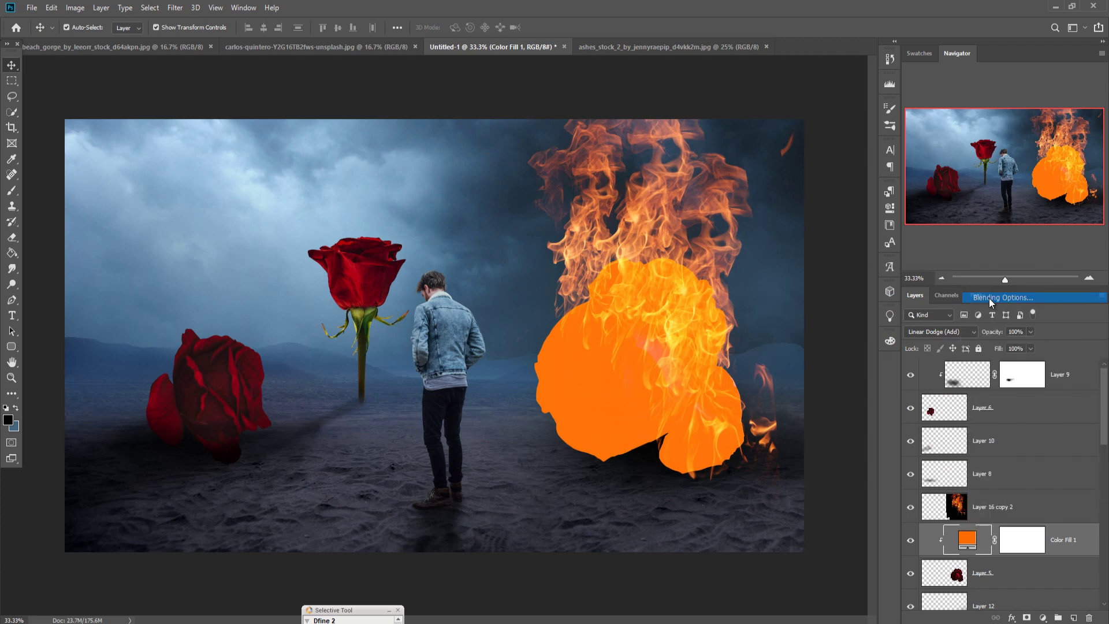
drag(816, 564, 856, 564)
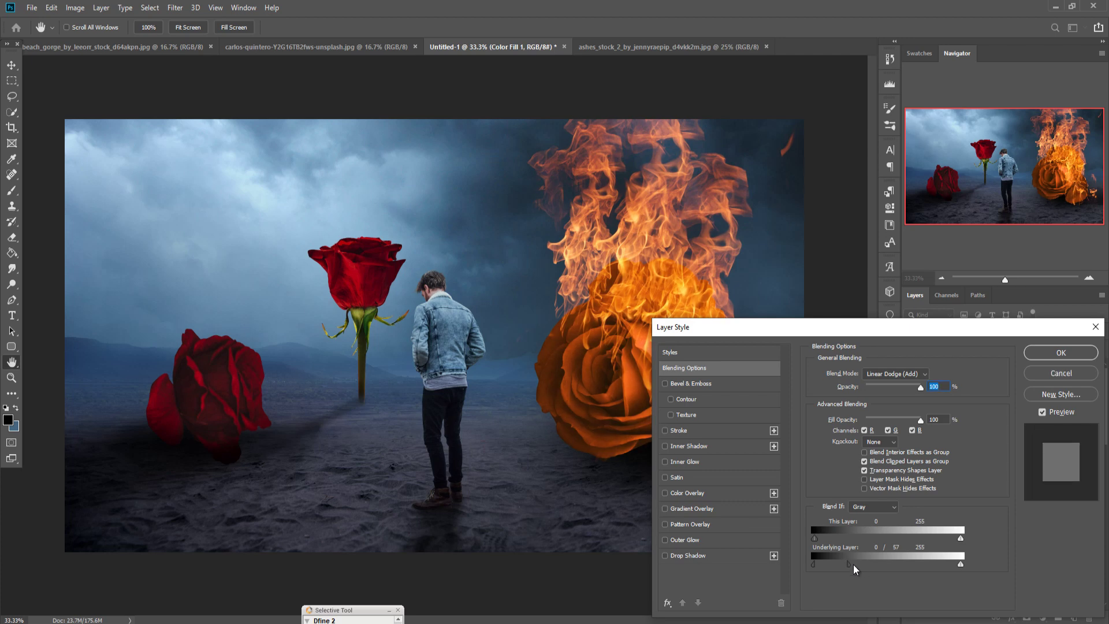
click(1042, 350)
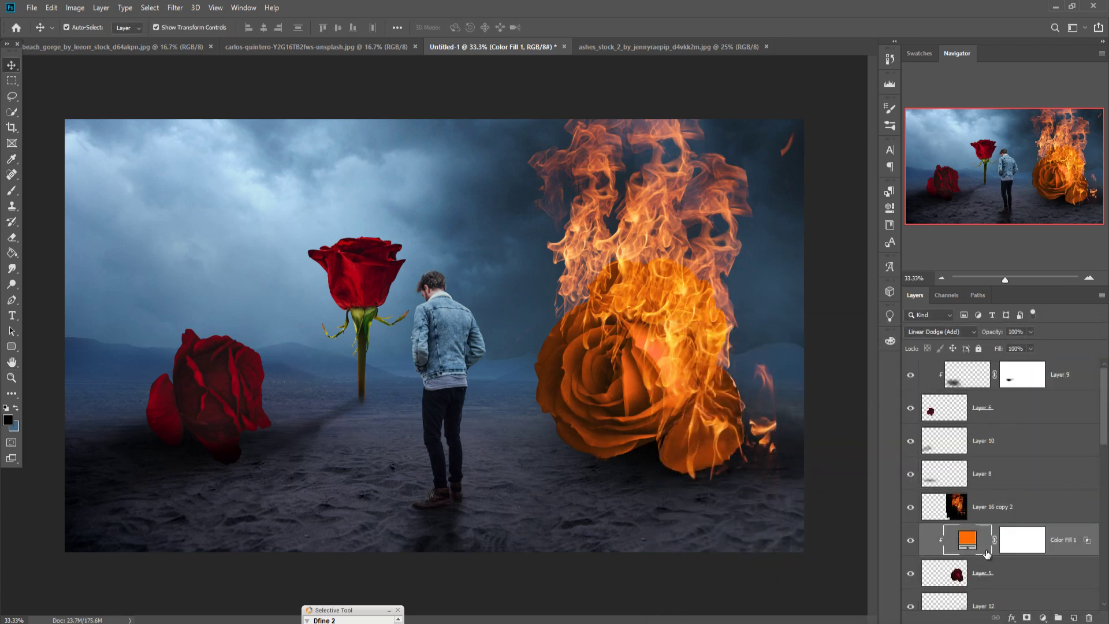
- Fill the orange fill layer's mask with black to hide the color on the large rose
click(1020, 540)
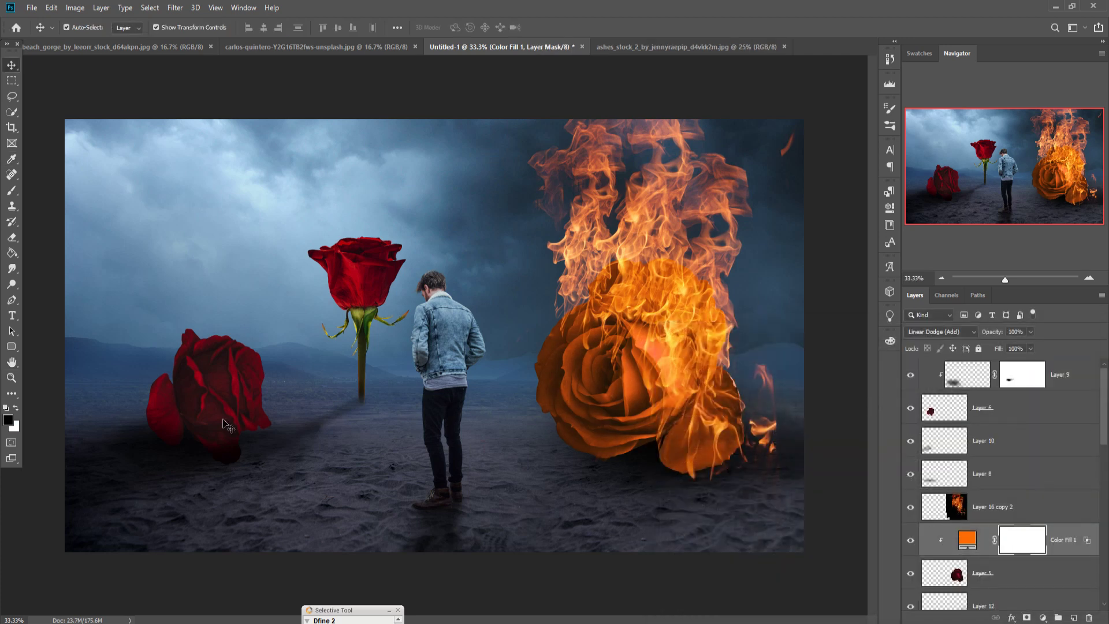
click(12, 253)
click(674, 441)
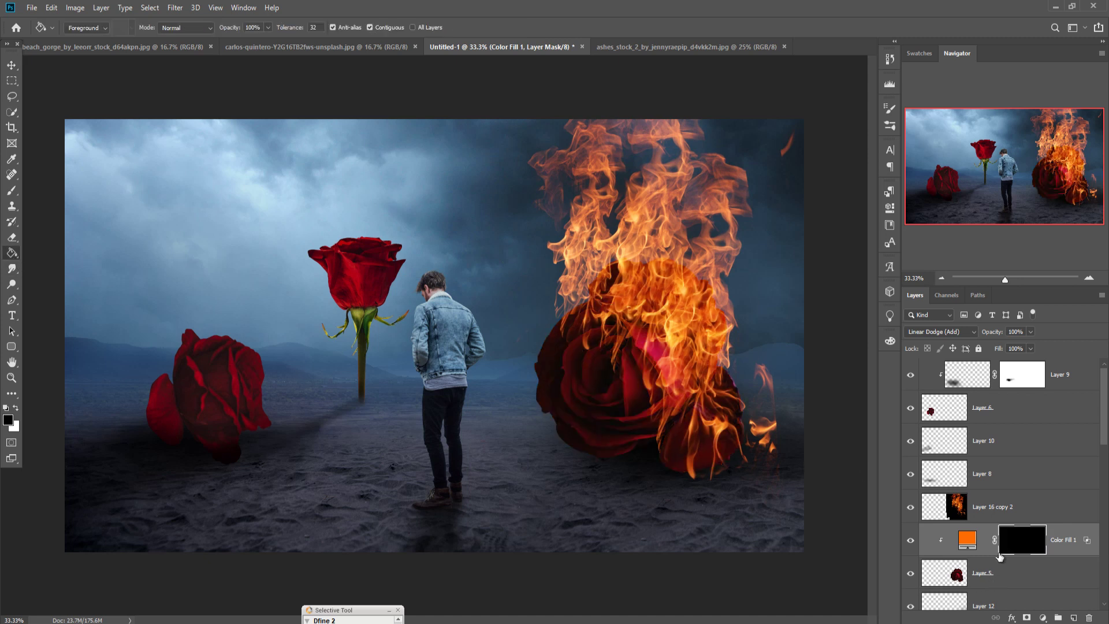
- Paint white on the mask with a 300 px brush at 68% opacity to reveal orange glow where flames touch the large rose
click(14, 193)
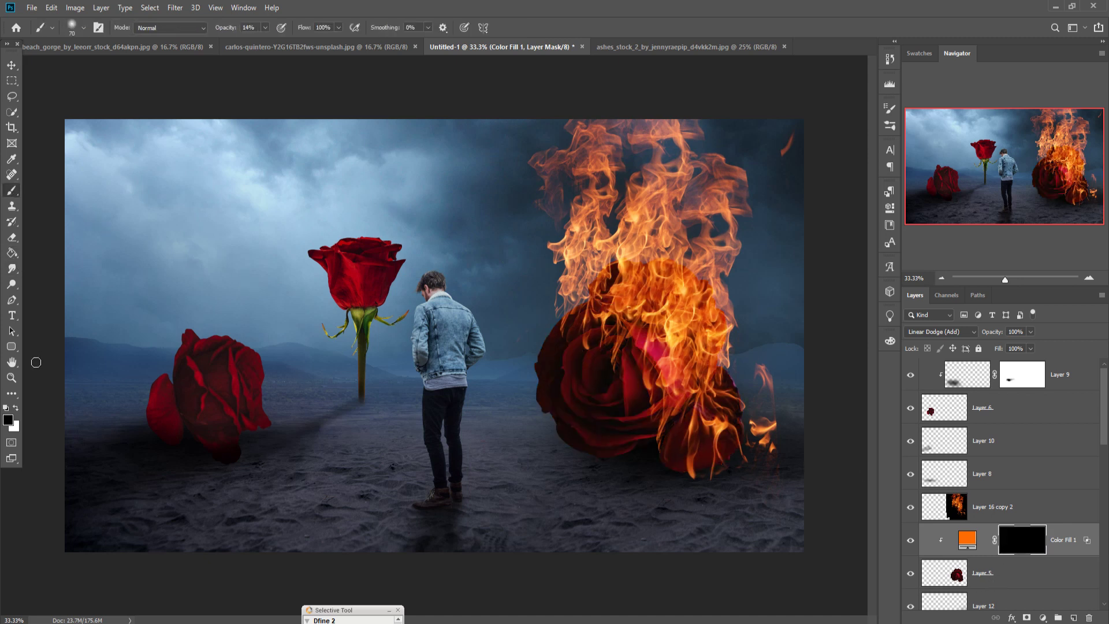
click(17, 408)
click(265, 28)
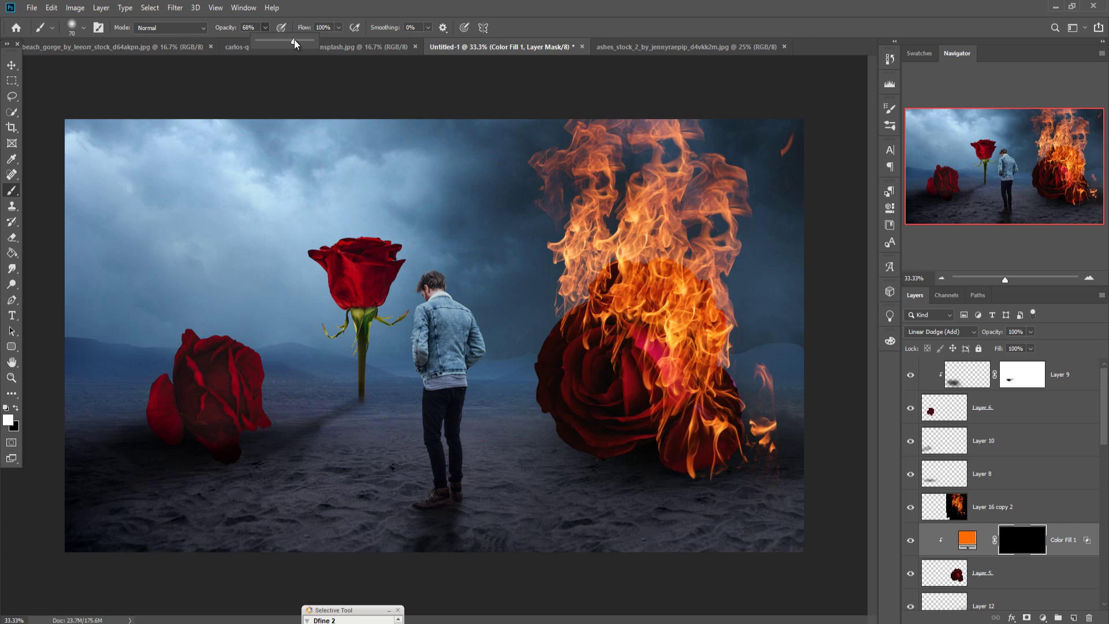
key(bracketright)
key(bracketright)
key(bracketright)
key(bracketright)
key(bracketright)
key(bracketright)
key(bracketright)
key(bracketright)
key(bracketright)
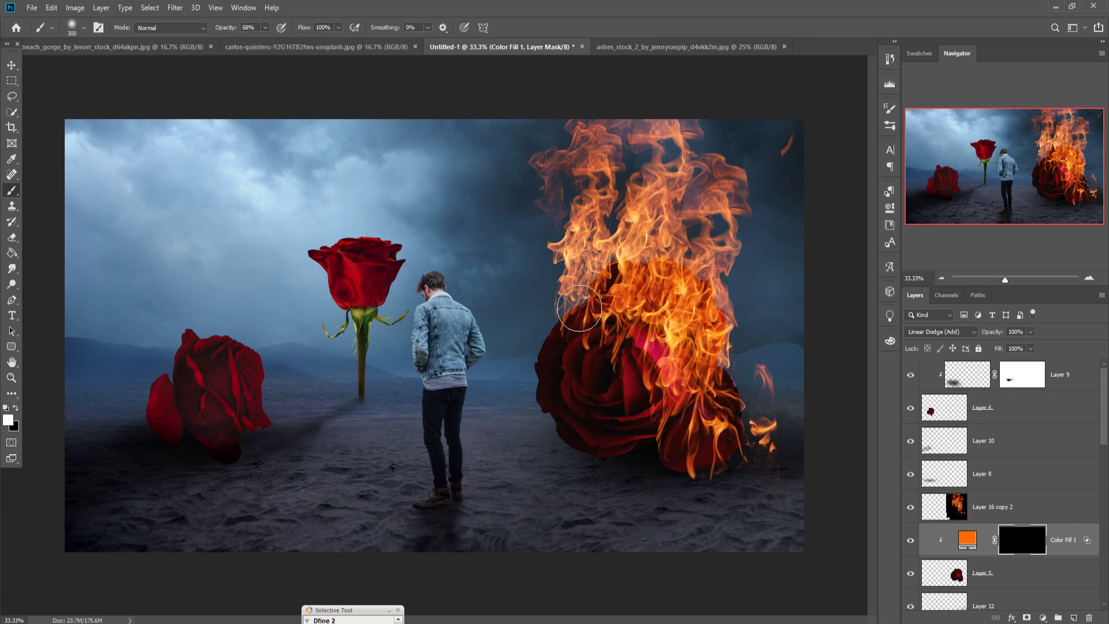
mouse_move(576, 308)
mouse_down()
mouse_move(592, 281)
mouse_move(617, 258)
mouse_move(664, 258)
mouse_move(708, 280)
mouse_move(579, 321)
mouse_move(579, 331)
mouse_move(592, 325)
mouse_move(559, 328)
mouse_move(613, 325)
mouse_move(656, 342)
mouse_move(640, 351)
mouse_move(673, 376)
mouse_move(731, 378)
mouse_up()
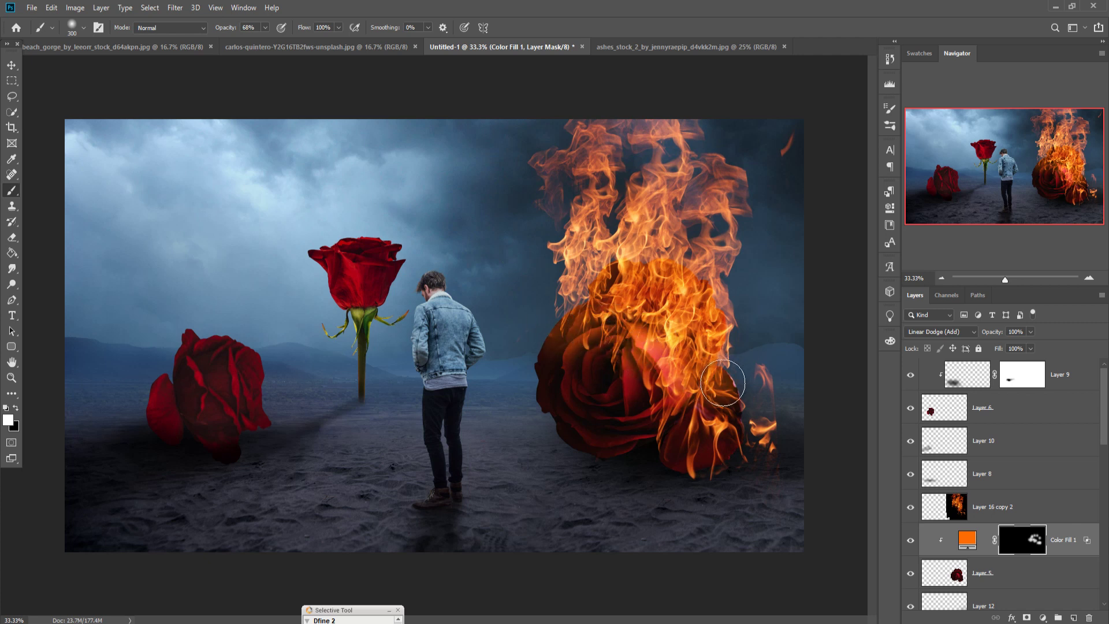
click(642, 373)
click(679, 398)
click(729, 392)
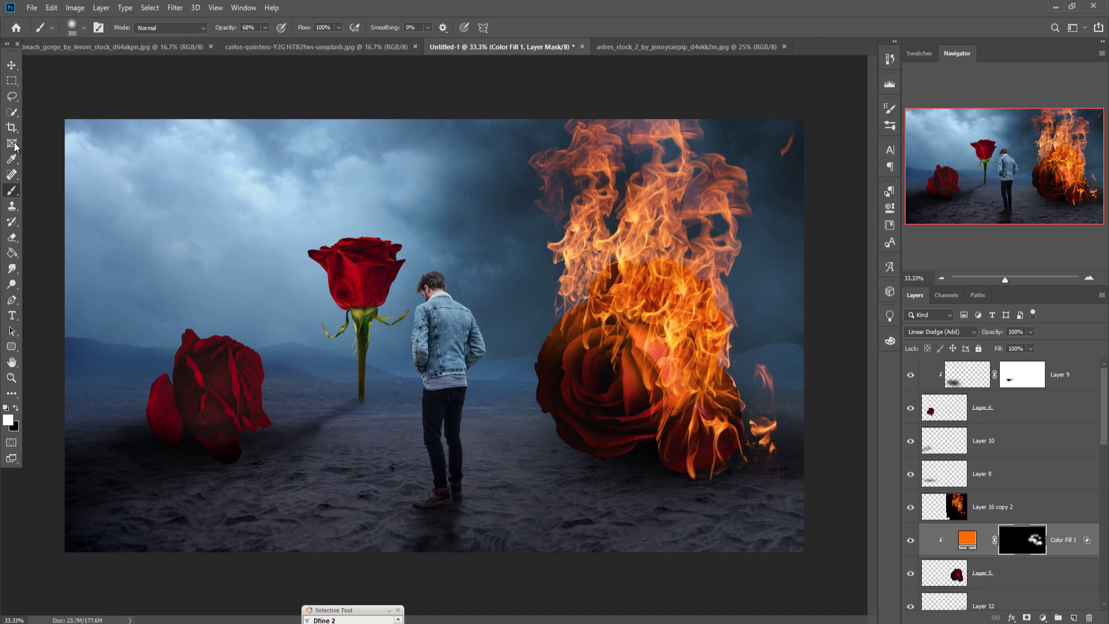
- Duplicate the merged fire layer, narrow the copy, place it over the left rose, and move it to the top of the layer stack
click(13, 66)
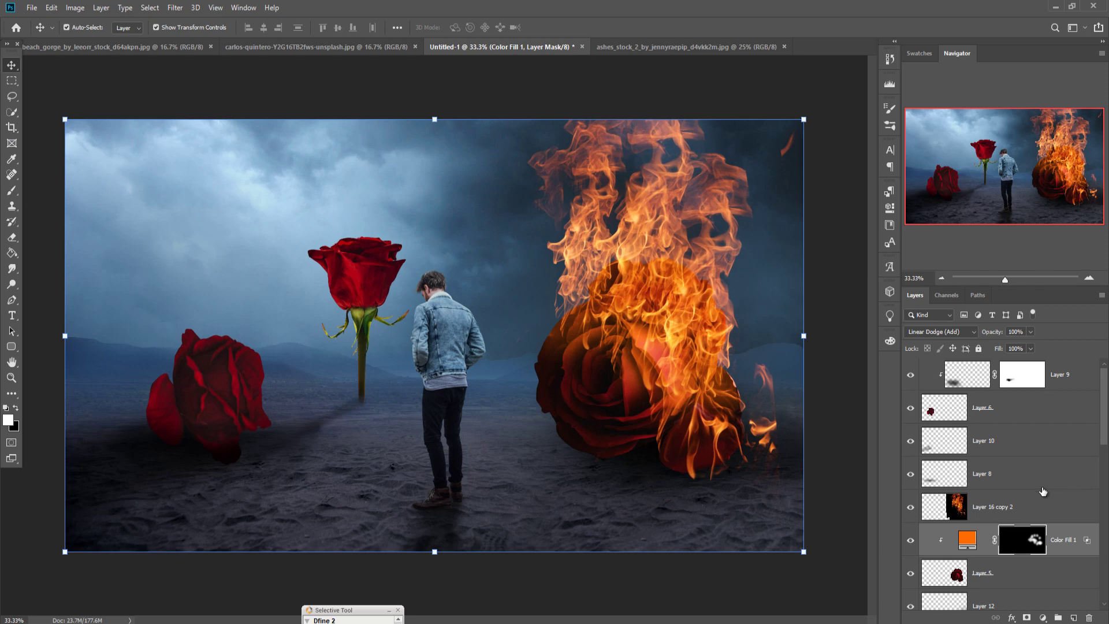
right_click(1038, 507)
click(986, 57)
click(644, 172)
drag(461, 280, 593, 280)
drag(693, 324, 202, 353)
key(Return)
drag(982, 507, 982, 361)
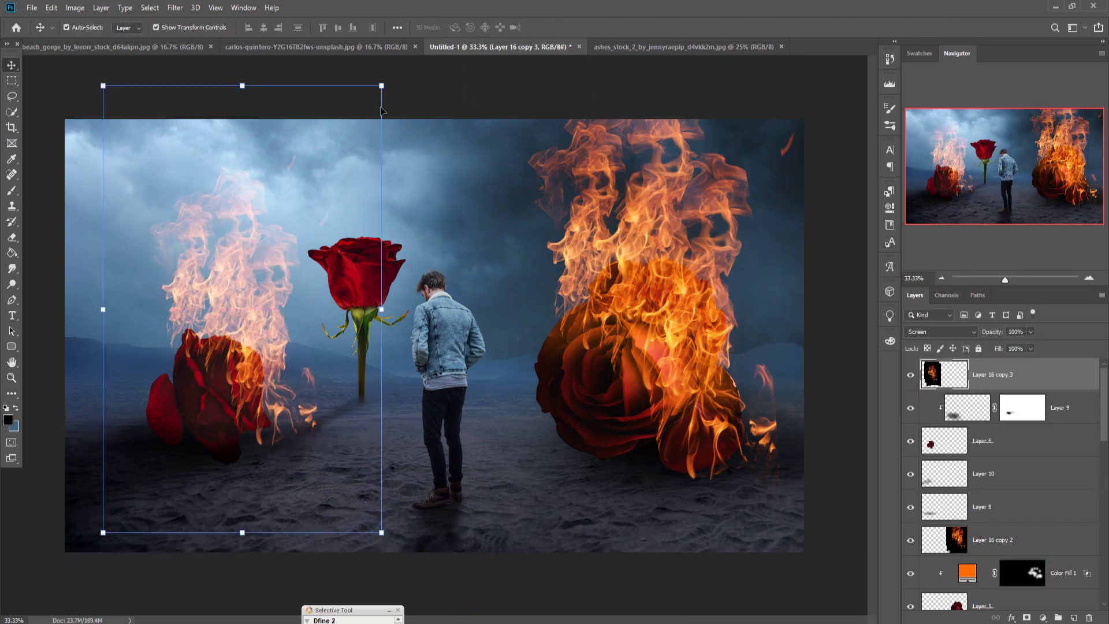
- Scale the copied fire down slightly and nudge it up over the left rose
drag(381, 85, 371, 104)
drag(239, 387, 238, 372)
click(553, 27)
- Add a new layer clipped to the left rose's layer, Layer 6
click(1015, 441)
click(1074, 617)
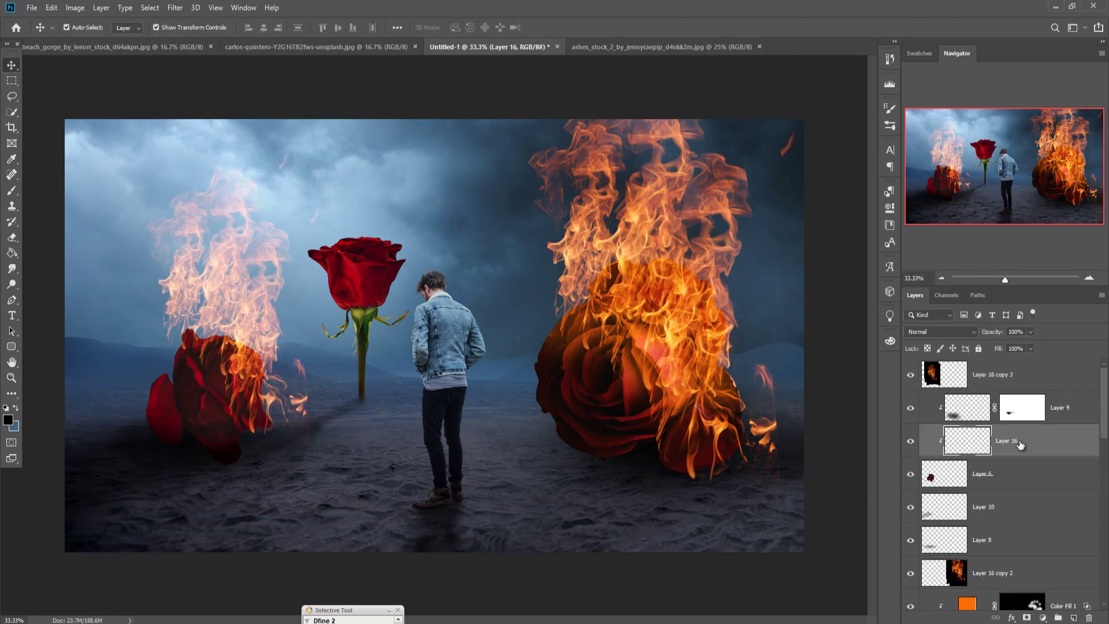
click(1043, 618)
click(1018, 406)
click(1023, 324)
- Set the new clipped layer to Linear Dodge (Add) and turn it into an orange solid color fill over the left rose
click(941, 333)
click(937, 445)
click(1042, 617)
click(1032, 408)
click(889, 313)
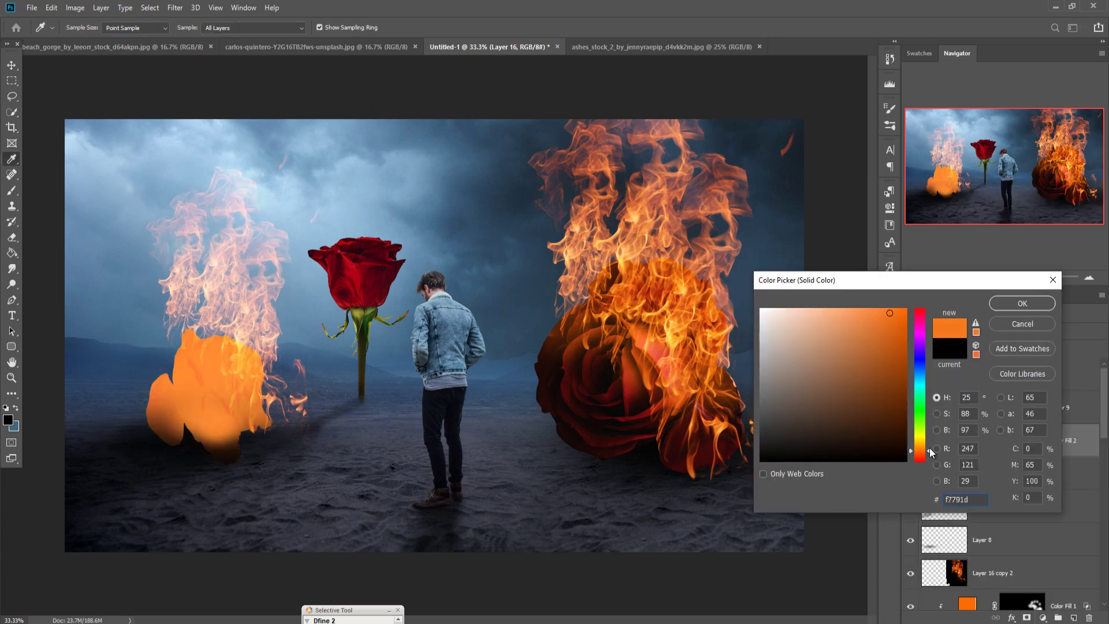
drag(931, 452, 931, 447)
click(1021, 304)
- Split the Blend If black slider for the underlying layer so the left rose's dark areas show through the orange fill
right_click(961, 437)
click(991, 200)
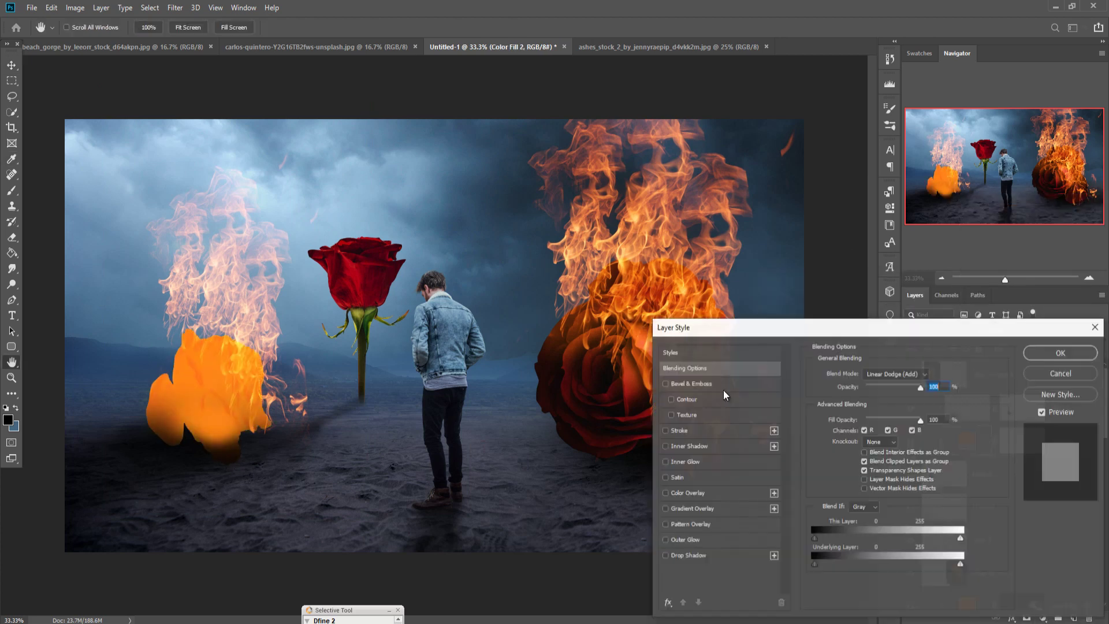
drag(814, 562, 838, 561)
click(1035, 355)
- Fill the left rose's orange fill mask with black and paint white at 68% opacity to reveal glow near the flames
click(1022, 441)
key(g)
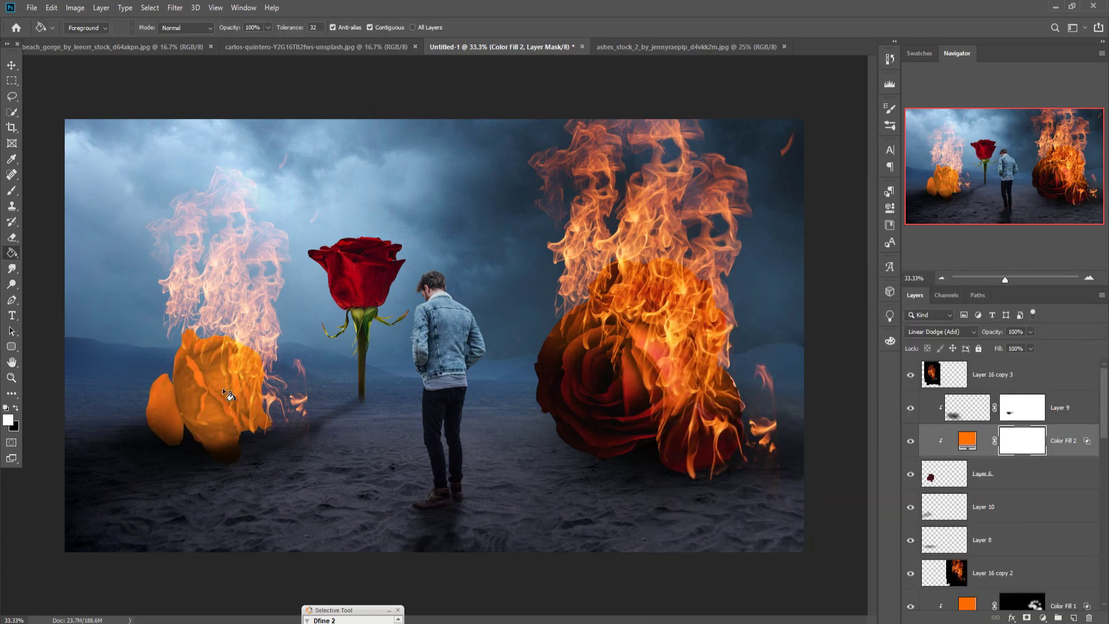
click(15, 408)
click(173, 346)
click(15, 407)
key(b)
mouse_move(165, 306)
mouse_down()
mouse_move(234, 345)
mouse_move(225, 364)
mouse_move(274, 402)
mouse_up()
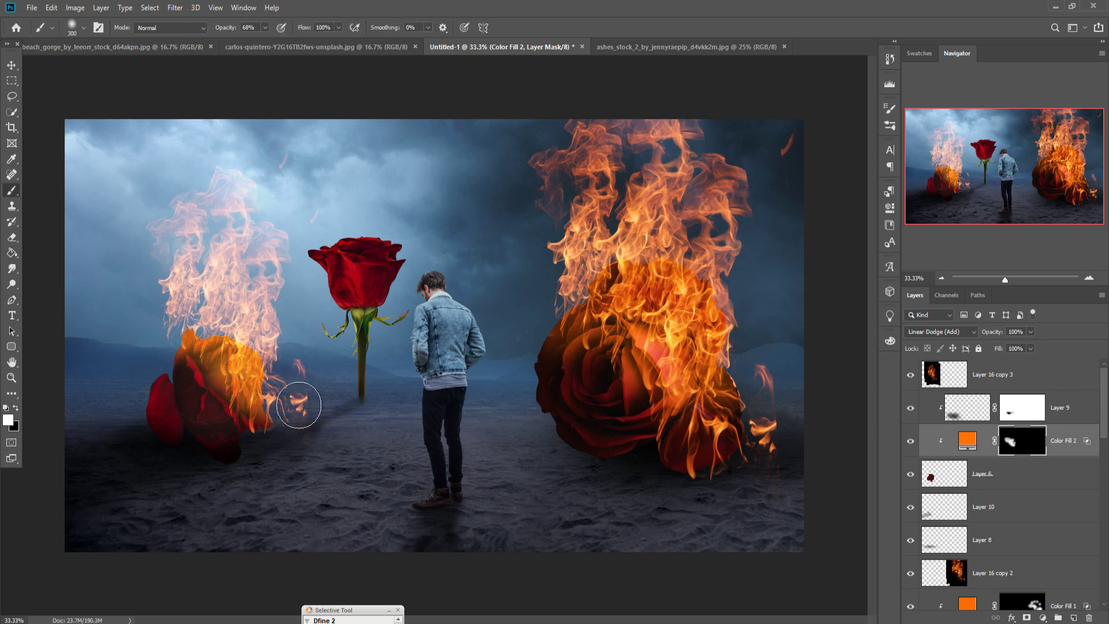
- Widen the underlying layer's Blend If split on the left rose's orange fill to bring back more dark detail
right_click(965, 441)
click(995, 203)
drag(838, 564, 851, 565)
click(1055, 357)
key(v)
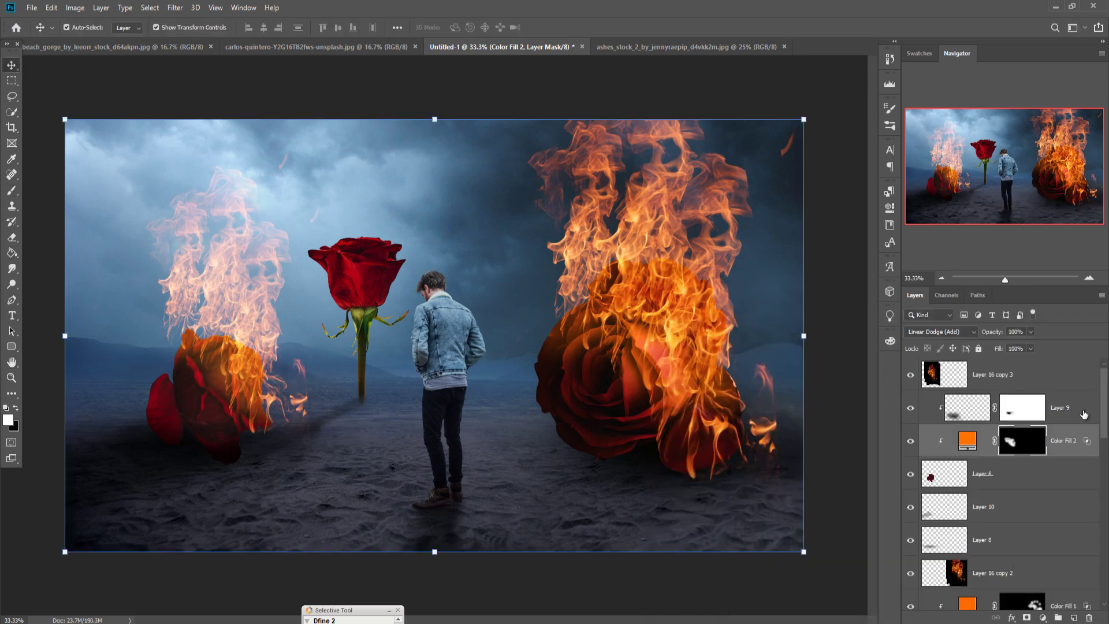
- Add a new layer between Layer 11 and Curves 3 and set the foreground color to bright orange, about fb9a01
scroll(1084, 414, down, 7)
click(1069, 442)
click(1080, 508)
click(1074, 617)
key(b)
click(16, 408)
click(8, 420)
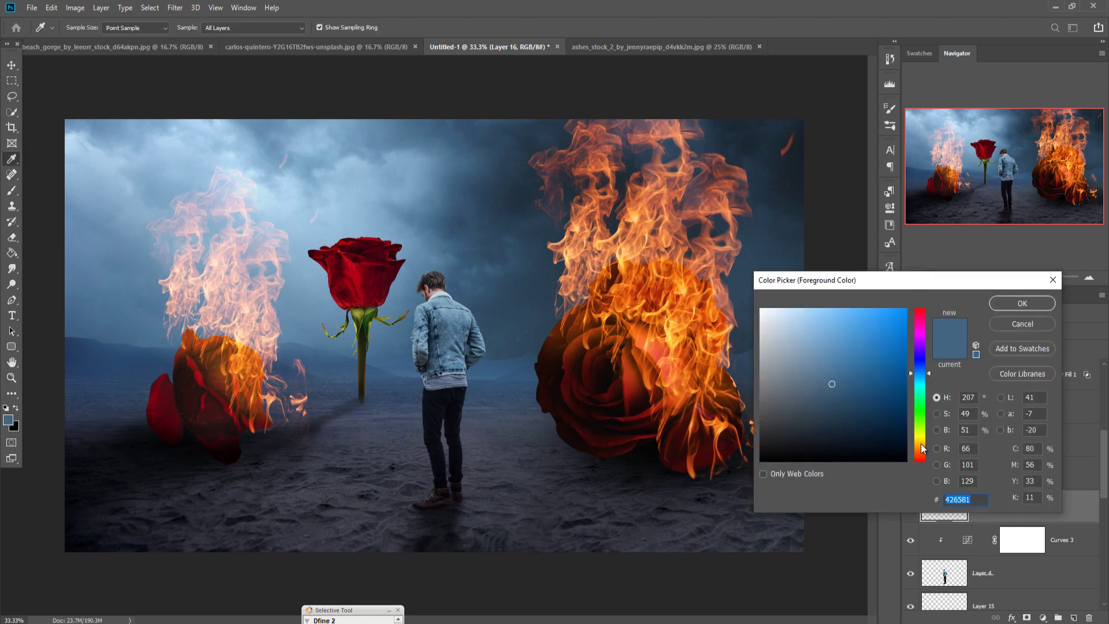
click(591, 426)
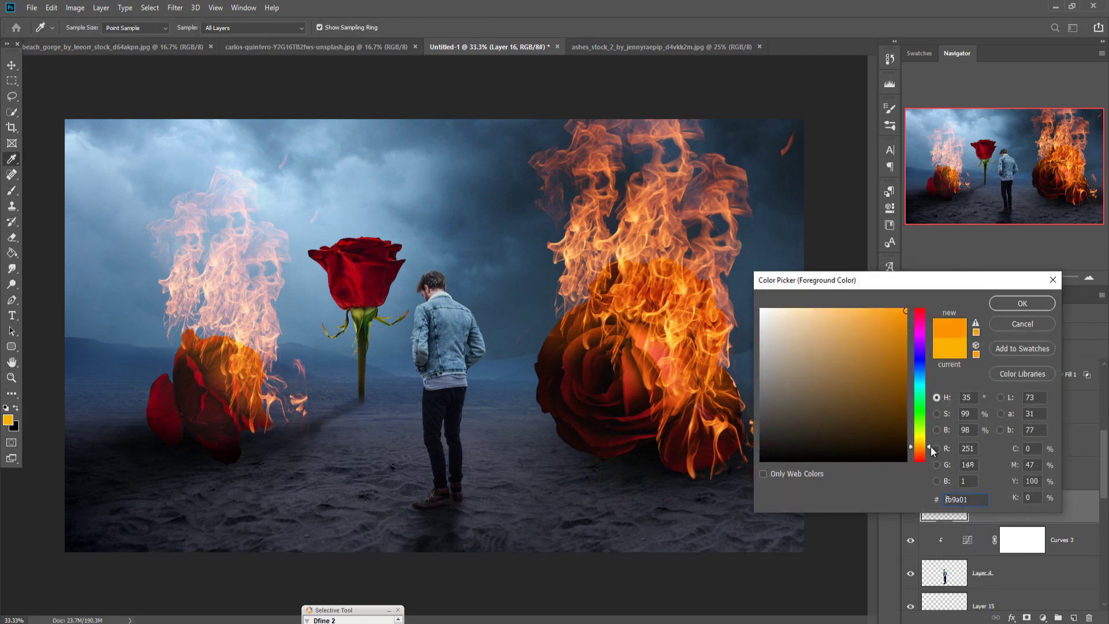
click(1022, 304)
- Paint an orange glow under the large rose in Overlay mode and stretch it to about 276% width and 77% height
key(bracketright)
click(562, 453)
key(ctrl+t)
drag(672, 446, 921, 446)
drag(452, 447, 315, 447)
drag(619, 341, 618, 390)
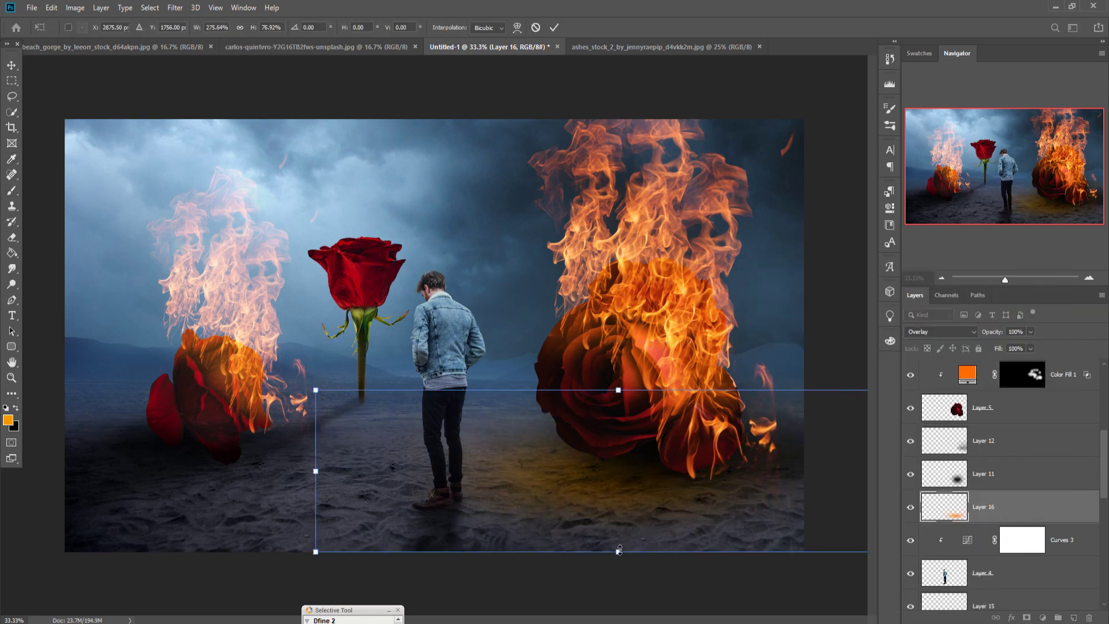
drag(620, 550, 620, 548)
click(554, 27)
- Duplicate the orange ground glow layer and widen the copy toward the man to intensify the light
drag(1024, 517, 1074, 618)
drag(315, 469, 249, 470)
click(554, 27)
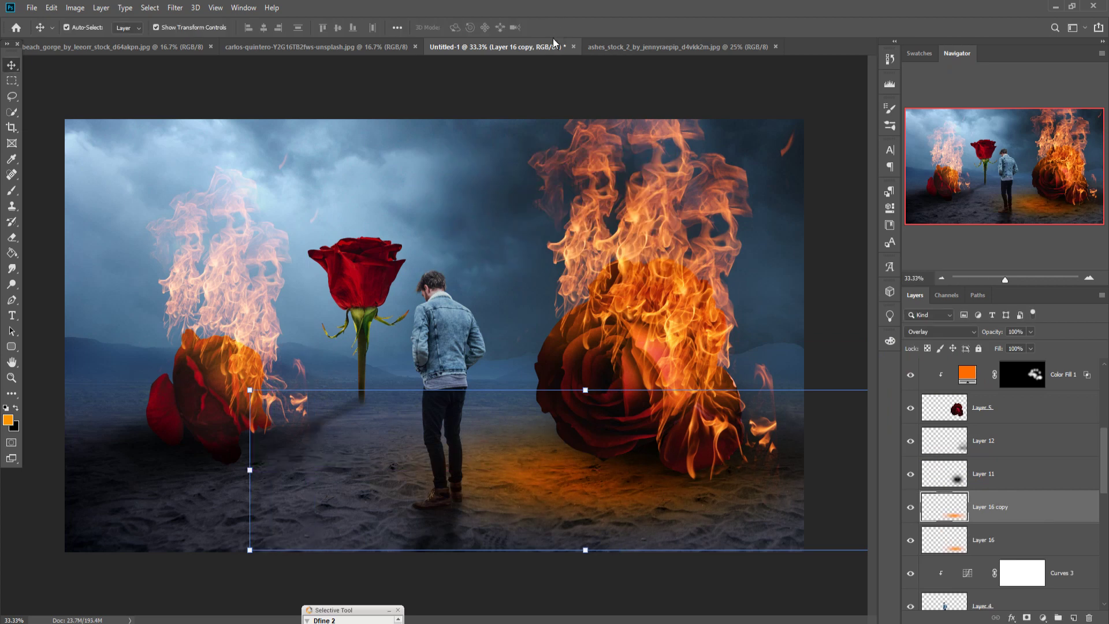
- Paint an orange glow under the left rose on a new layer, place it between Layer 13 and Layer 3, and set it to Overlay
click(1013, 471)
scroll(1013, 471, up, 4)
click(1013, 474)
scroll(1084, 512, down, 5)
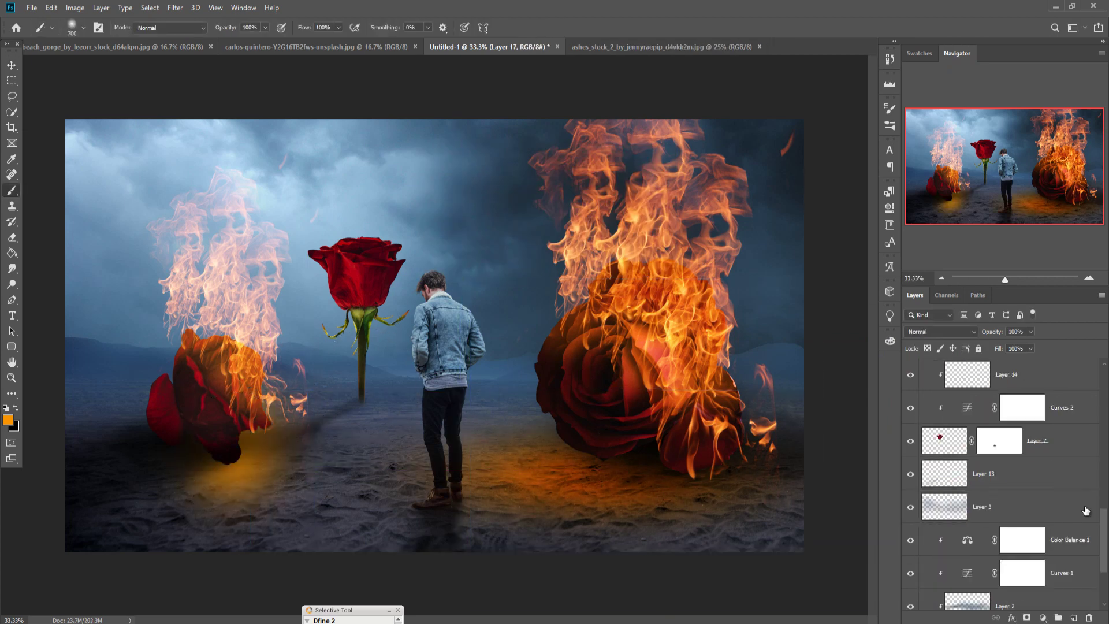
scroll(1084, 512, up, 5)
drag(1003, 475, 1002, 510)
click(942, 332)
key(v)
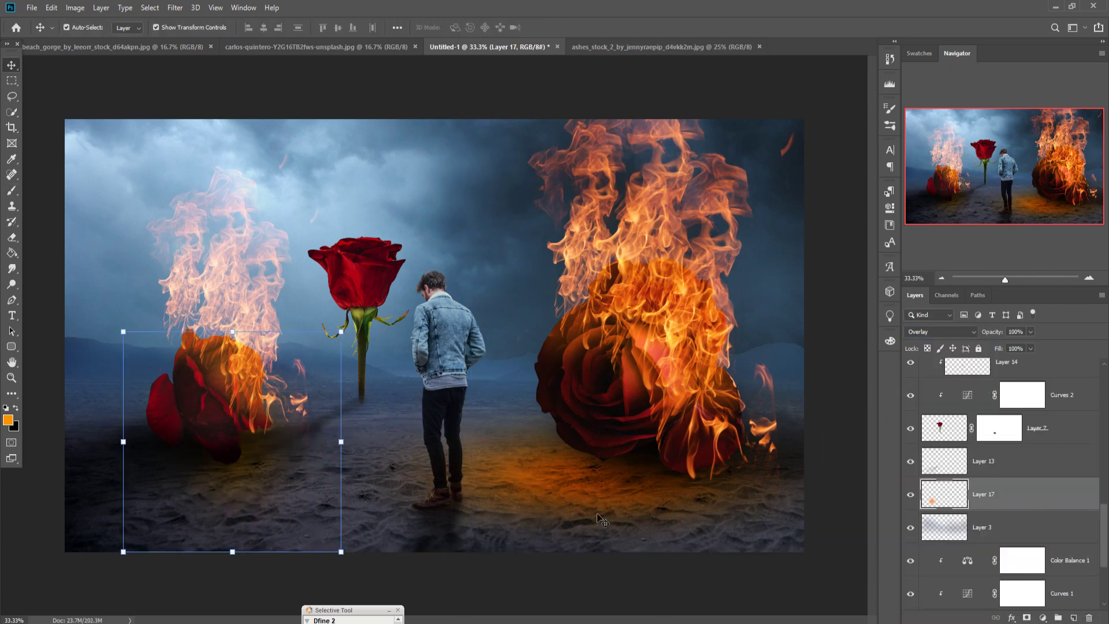
- Duplicate the Layer 17 ground glow and stretch both glow layers into a wide, flatter band across the ground toward the man
right_click(1005, 498)
click(901, 180)
click(625, 236)
ctrl+click(1043, 529)
drag(341, 442, 673, 442)
drag(123, 442, 2, 454)
drag(332, 450, 291, 457)
drag(293, 552, 292, 518)
drag(320, 440, 308, 450)
drag(281, 353, 279, 365)
key(Return)
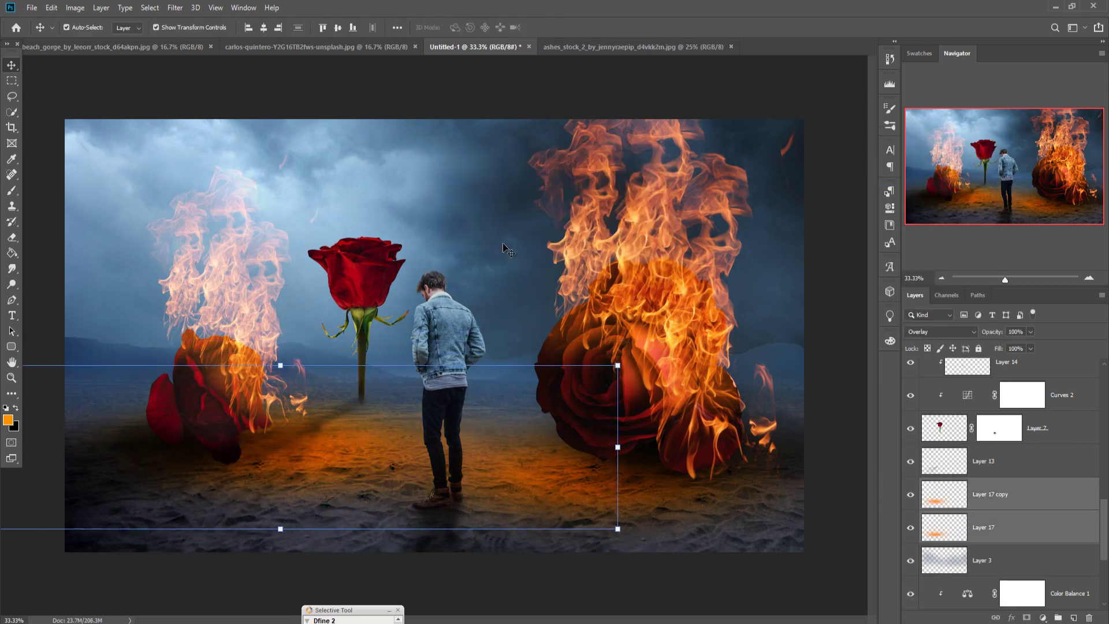
- Darken the sky with a Curves adjustment layer placed below the Layer 2 copy ground layer
scroll(1059, 520, down, 5)
click(1058, 569)
click(1043, 618)
click(1039, 464)
drag(792, 325, 769, 371)
click(857, 186)
- Add an orange Solid Color fill clipped to the man below Curves 3 and set it to Linear Dodge (Add)
drag(1104, 534, 1107, 449)
click(1057, 461)
click(1074, 618)
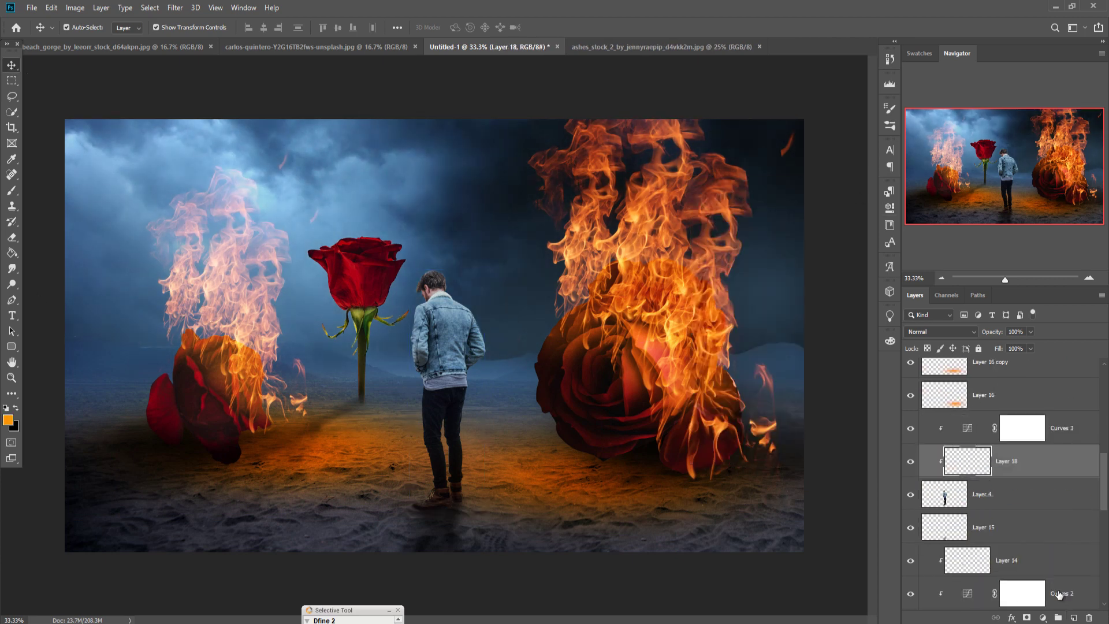
click(1043, 617)
click(1054, 408)
click(830, 284)
click(941, 331)
click(934, 453)
- Adjust the orange fill layer's Blend If range and fill its mask with black to hide the colour
right_click(1069, 462)
mouse_move(812, 564)
mouse_down()
mouse_move(834, 564)
mouse_move(821, 564)
mouse_up()
click(1062, 352)
click(1022, 460)
click(13, 253)
key(x)
click(450, 341)
key(x)
key(b)
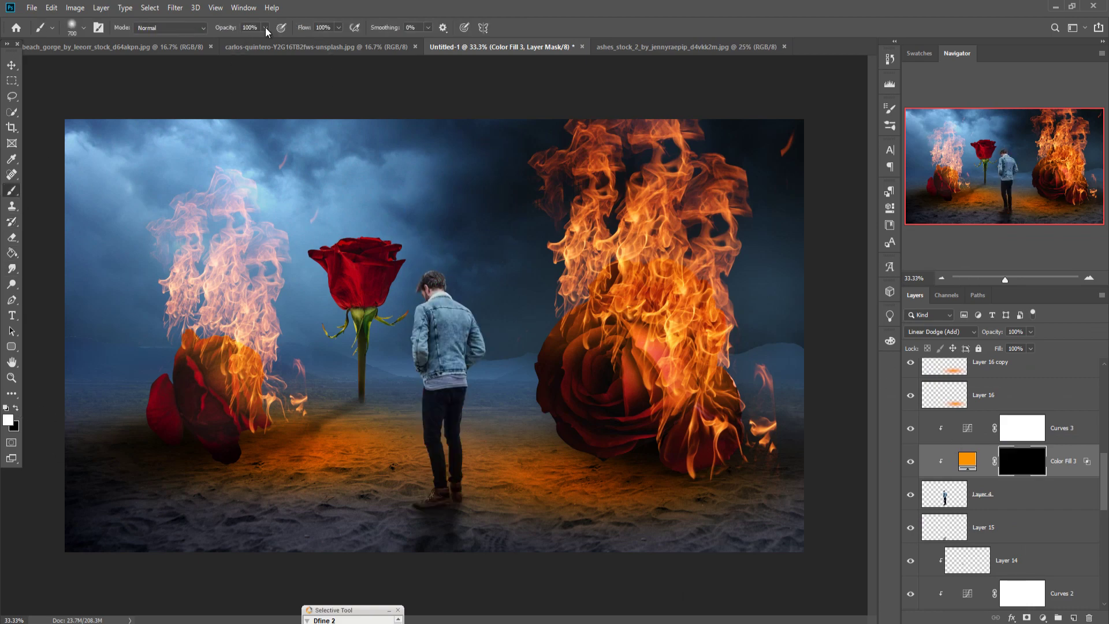
- Paint white on the Color Fill 3 mask to reveal orange rim light along the man's head, shoulders and right edge
scroll(436, 267, up, 4)
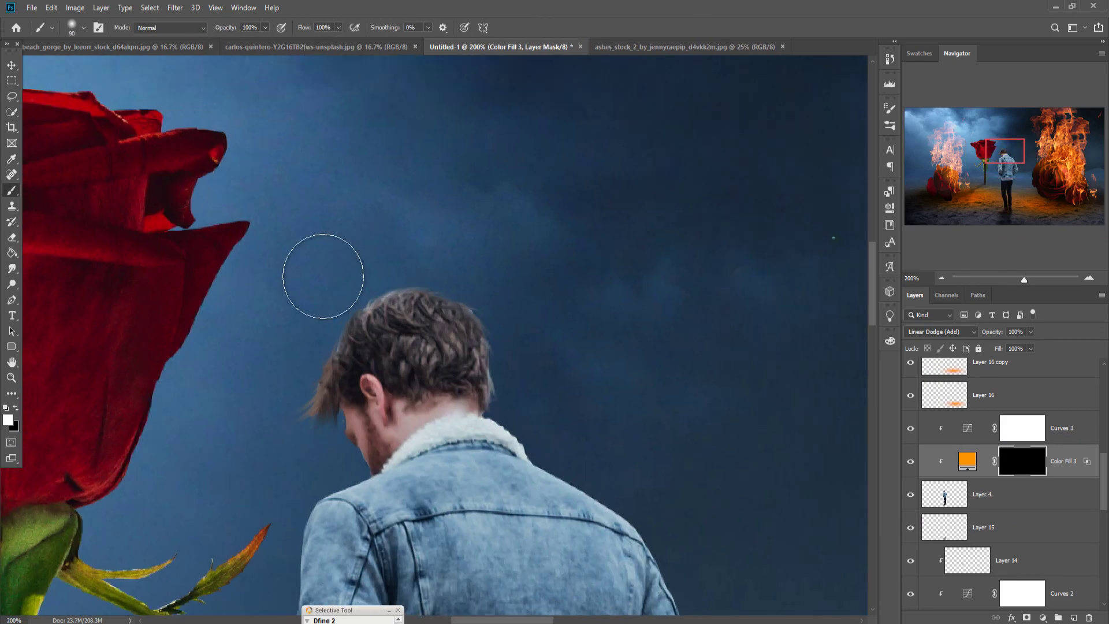
mouse_move(323, 346)
mouse_down()
mouse_move(545, 356)
mouse_move(565, 423)
mouse_move(667, 543)
mouse_up()
mouse_move(656, 536)
mouse_down()
mouse_move(545, 236)
mouse_move(642, 491)
mouse_up()
drag(635, 508, 648, 342)
mouse_move(648, 342)
mouse_down()
mouse_move(576, 518)
mouse_move(582, 176)
mouse_up()
mouse_move(554, 197)
mouse_down()
mouse_move(535, 510)
mouse_move(532, 355)
mouse_up()
drag(523, 312, 535, 572)
drag(551, 470, 555, 563)
drag(537, 109, 532, 243)
drag(588, 336, 740, 428)
- Paint the orange rim light along the left edge of the man's jacket and legs on the Color Fill 3 mask
mouse_move(393, 359)
mouse_down()
mouse_move(389, 154)
mouse_move(381, 445)
mouse_up()
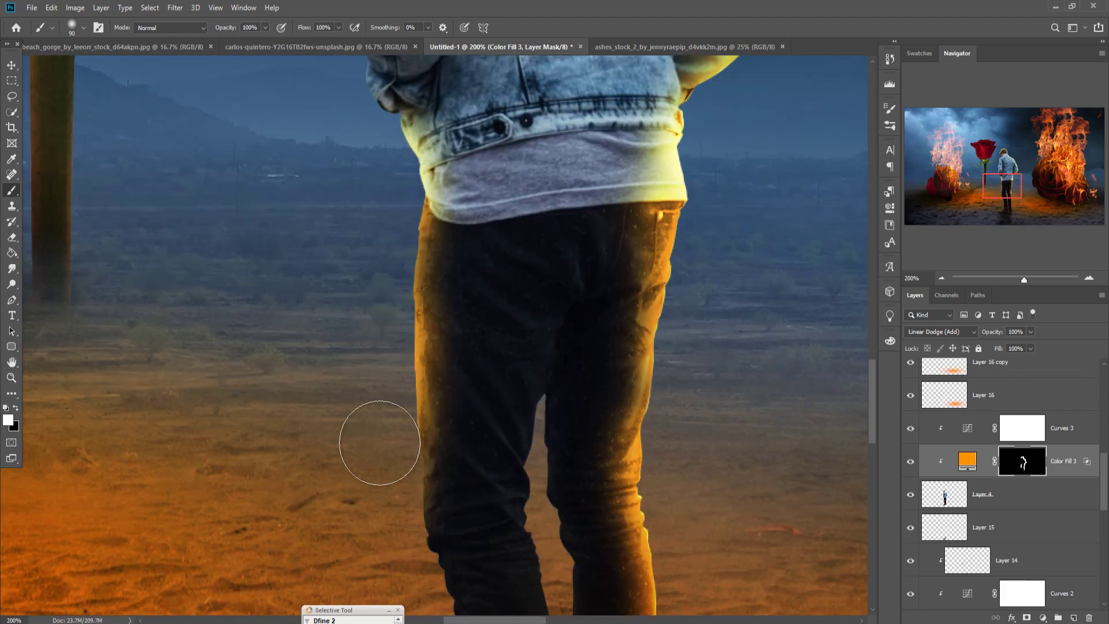
drag(386, 529, 381, 378)
mouse_move(380, 382)
mouse_down()
mouse_move(403, 403)
mouse_move(430, 490)
mouse_up()
drag(358, 254, 353, 563)
drag(404, 329, 399, 254)
drag(370, 162, 367, 543)
drag(353, 497, 419, 193)
mouse_move(381, 291)
mouse_down()
mouse_move(358, 341)
mouse_move(359, 398)
mouse_up()
key(ctrl+0)
- Spread a faint orange glow over the man's jacket on the mask using a larger brush at 16% opacity
click(265, 28)
drag(268, 44, 224, 45)
key(bracketright)
key(bracketright)
key(bracketright)
mouse_move(469, 316)
mouse_down()
mouse_move(463, 365)
mouse_move(408, 350)
mouse_move(423, 391)
mouse_up()
- Add a new layer clipped to the man below Color Fill 3, set it to Overlay and fill it with gray
click(1020, 496)
click(1074, 618)
click(963, 332)
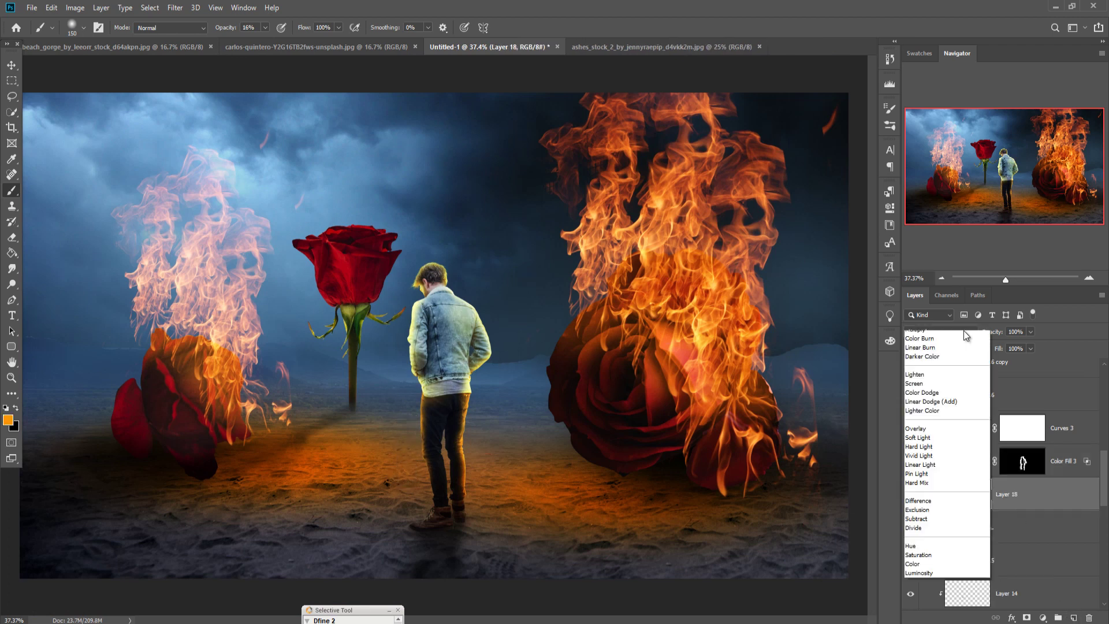
click(930, 428)
click(52, 8)
click(65, 206)
click(553, 168)
click(551, 264)
- Burn the shadows on the man's jacket and dodge his trousers on the gray Overlay layer
right_click(12, 285)
click(42, 296)
drag(440, 312, 448, 379)
drag(458, 335, 450, 379)
right_click(11, 284)
click(42, 285)
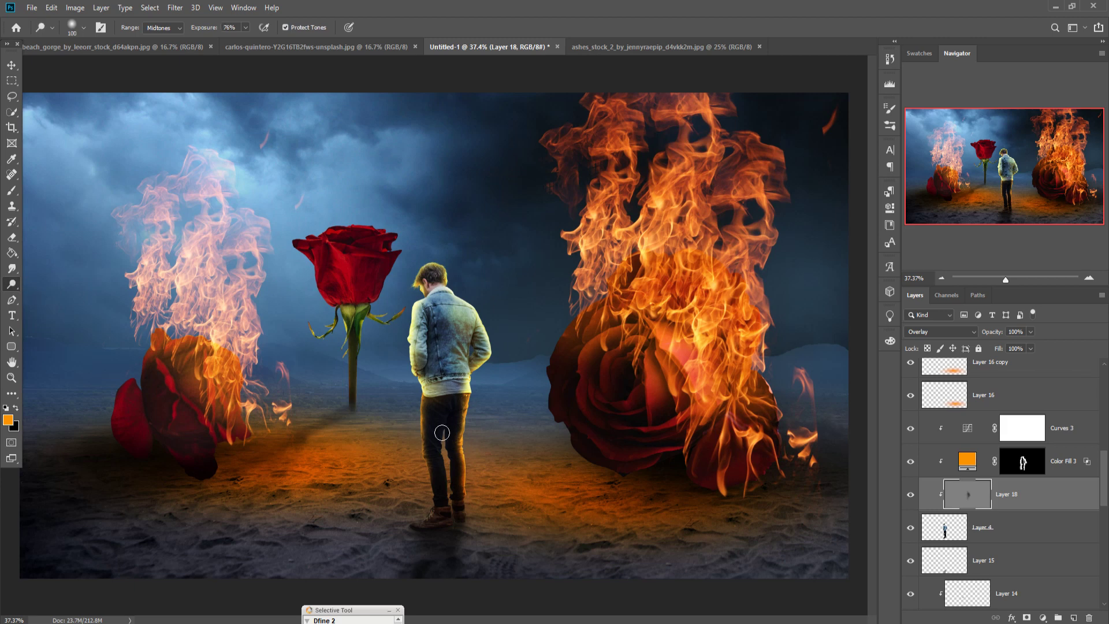
mouse_move(441, 432)
mouse_down()
mouse_move(435, 477)
mouse_move(453, 447)
mouse_up()
click(12, 65)
- Add a new layer above Layer 3 and set the foreground color to white for painting haze
scroll(1023, 378, down, 15)
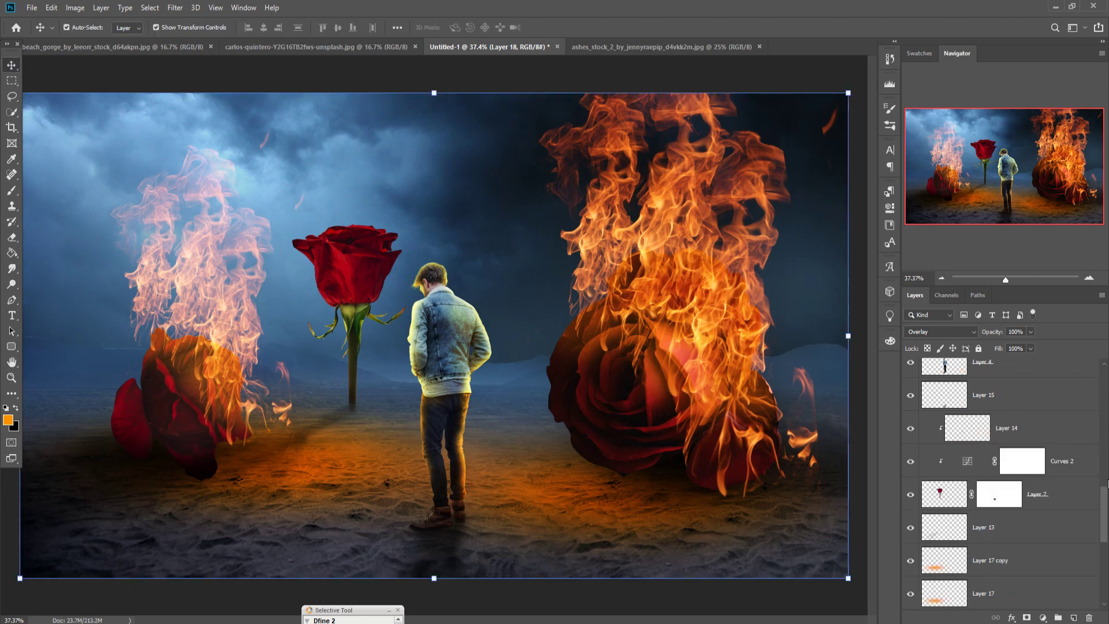
click(1022, 378)
scroll(1023, 376, up, 12)
scroll(1023, 377, down, 7)
click(1021, 441)
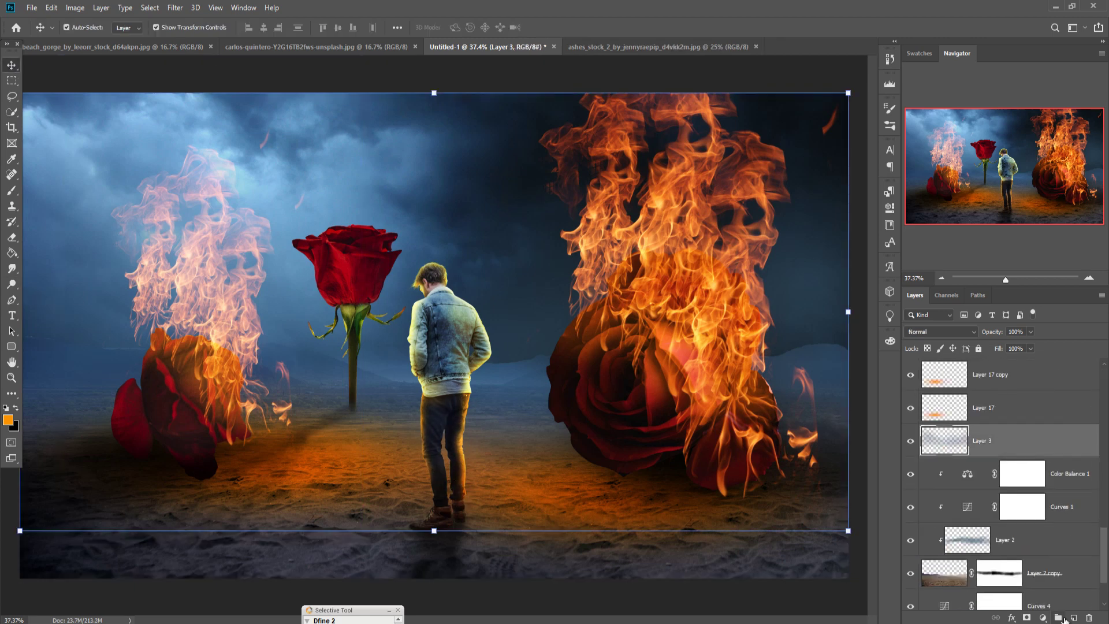
click(1073, 617)
click(12, 190)
click(15, 408)
click(8, 420)
click(1022, 303)
- Dab white haze between the rose stem and the man with a 1000 px brush at 31% opacity, and undo the last dab
click(265, 27)
key(bracketright)
key(bracketright)
key(bracketright)
key(bracketright)
key(bracketright)
key(bracketright)
key(bracketright)
key(bracketright)
key(bracketright)
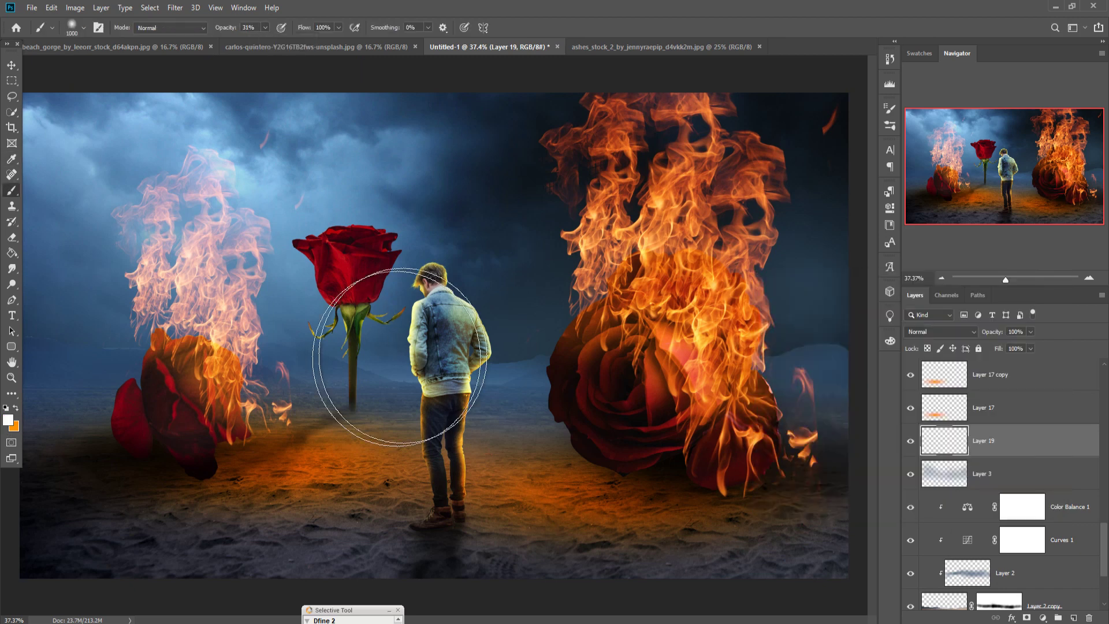
click(403, 355)
click(402, 354)
key(ctrl+z)
- Bring the ashes stock image in above Layer 16 copy 3, position it over the large rose and set it to Screen
click(10, 65)
scroll(1053, 399, up, 7)
scroll(1053, 399, up, 8)
click(1040, 376)
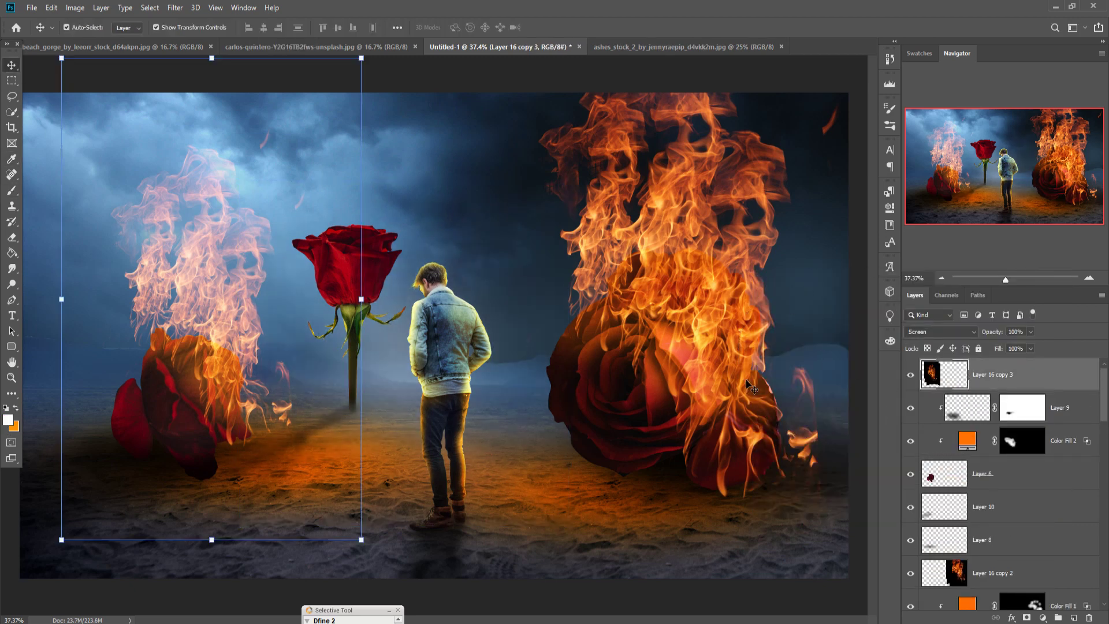
click(439, 572)
drag(491, 491, 208, 145)
scroll(433, 335, down, 9)
drag(353, 272, 549, 308)
click(940, 332)
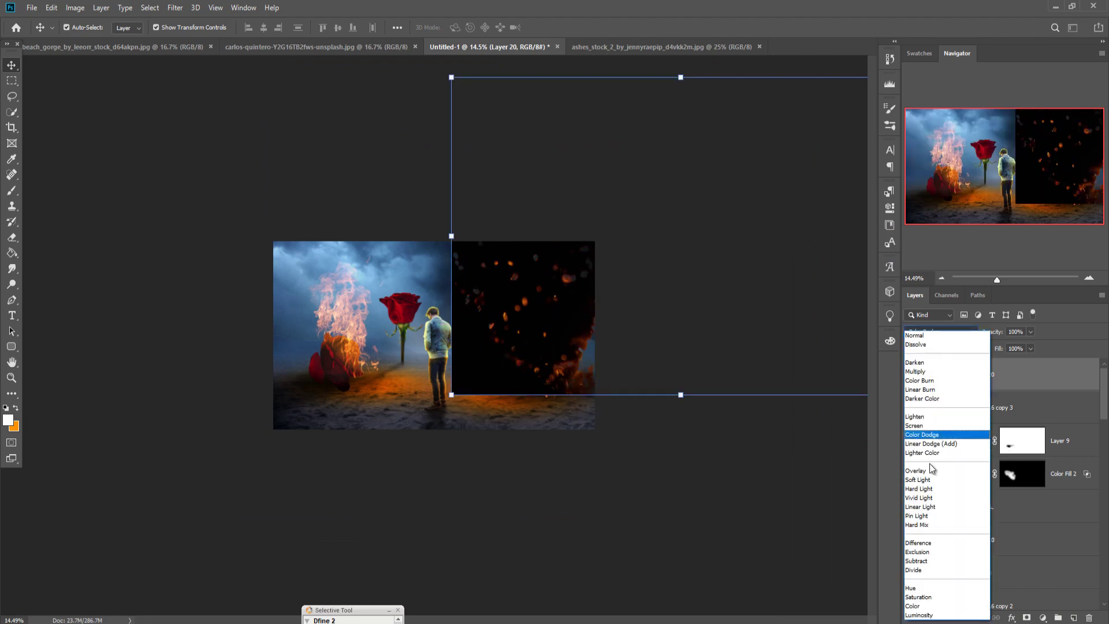
click(939, 440)
- Trim the ember layer to the canvas with the Crop tool, scale it down and place it on the ground below the large rose
key(c)
key(Escape)
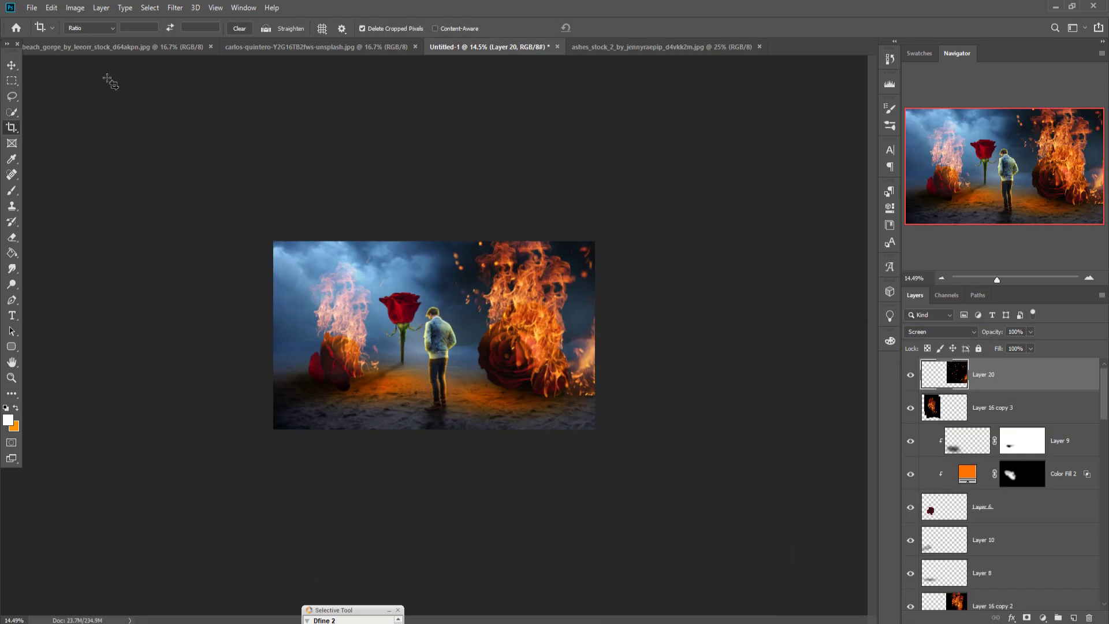
key(ctrl+t)
click(554, 27)
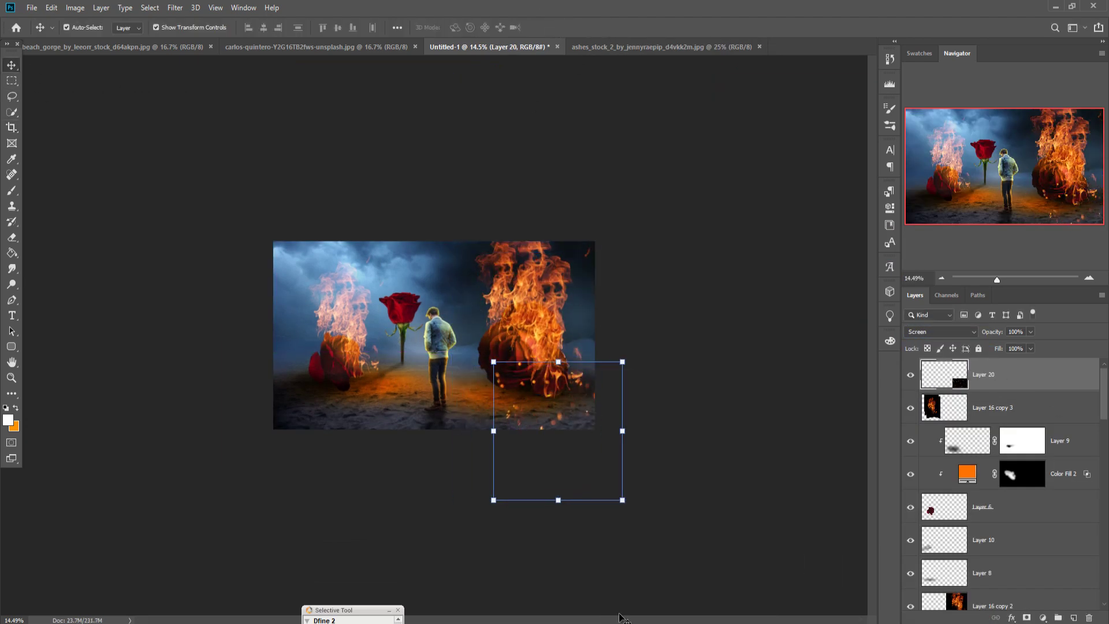
- Bring in the flying rose petals as the top layer and enlarge them to about 945.80% across the whole scene
click(618, 571)
mouse_move(764, 173)
mouse_down()
mouse_move(514, 289)
mouse_move(227, 144)
mouse_up()
click(1055, 102)
drag(462, 308, 442, 343)
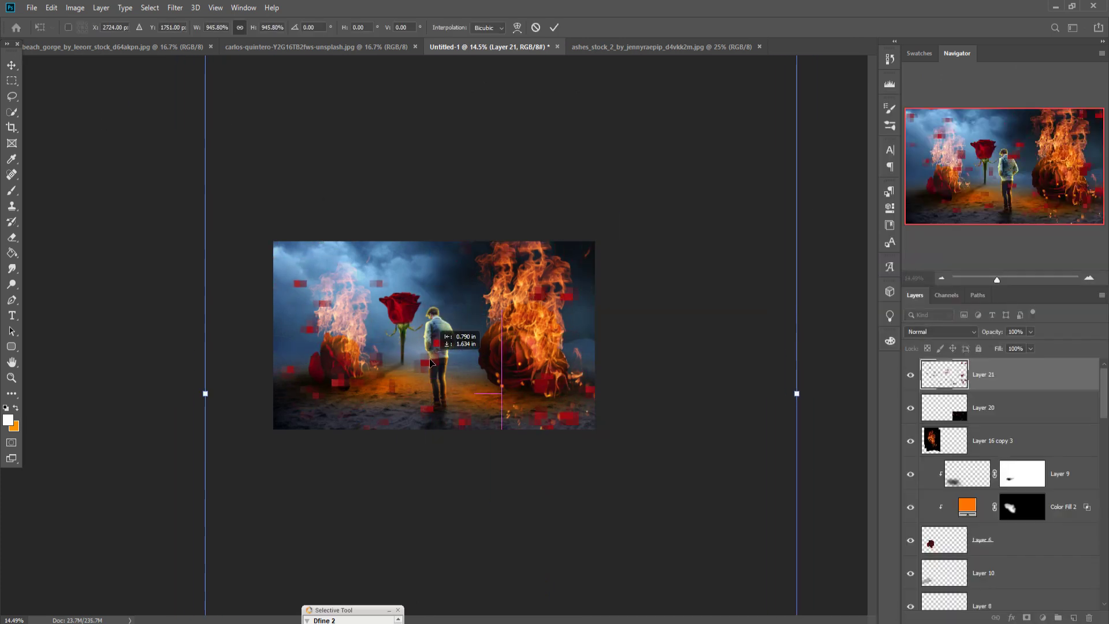
click(554, 27)
key(ctrl+plus)
key(ctrl+plus)
key(ctrl+plus)
- Mask the petals layer and paint out the petals near the bottom, on the large flames and at the man's waist
click(1027, 617)
click(12, 190)
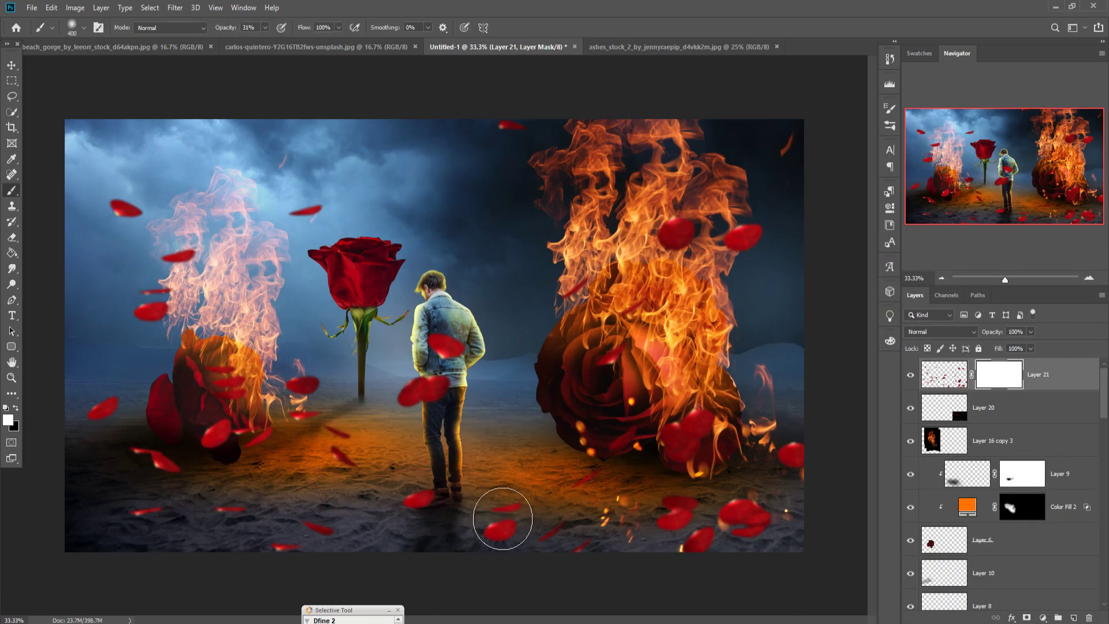
key(x)
click(497, 521)
click(677, 235)
drag(749, 517, 711, 541)
key(bracketleft)
key(bracketleft)
drag(411, 395, 438, 405)
click(11, 65)
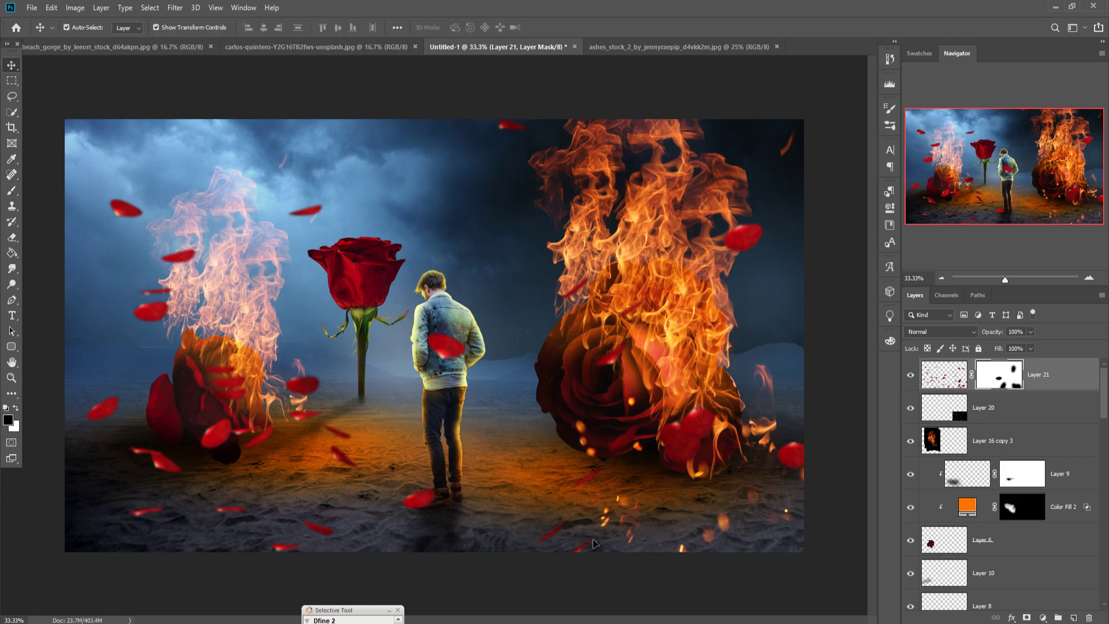
- Bring a small flame image into the composite, shrink it over the petal above the center rose and set it to Screen
drag(717, 46, 714, 83)
drag(832, 283, 356, 211)
click(989, 84)
drag(432, 118, 324, 289)
drag(309, 327, 314, 205)
click(941, 332)
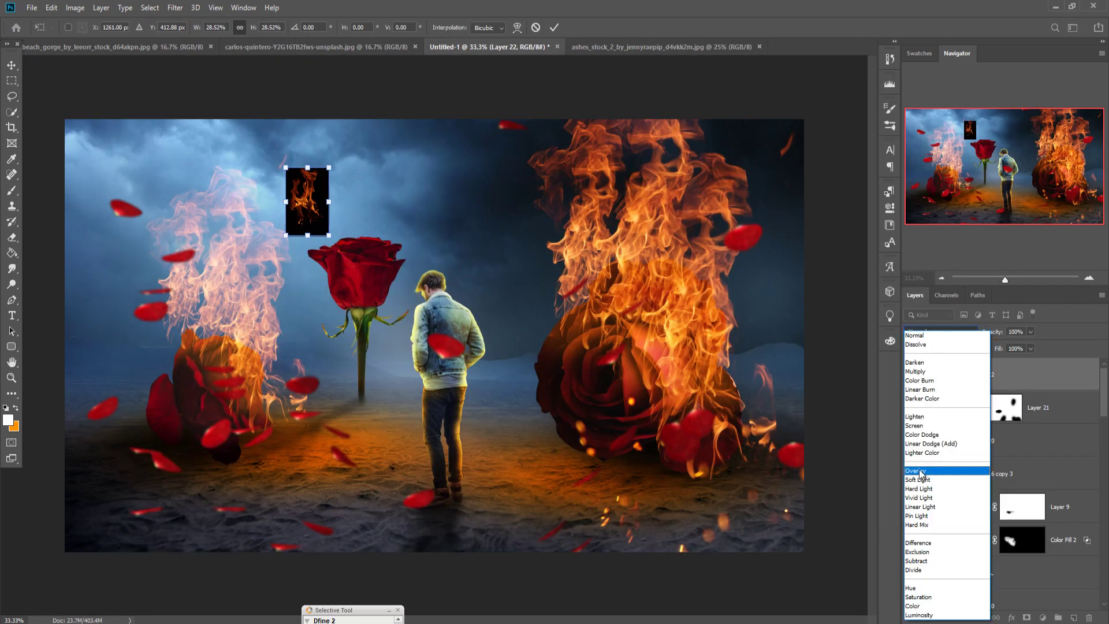
click(926, 426)
drag(329, 167, 417, 499)
key(Return)
- Duplicate the small flame three times, placing copies on the petals by the left rose, the right flames and the upper left sky
right_click(1026, 375)
click(883, 182)
key(Return)
right_click(1000, 375)
click(867, 181)
key(Return)
right_click(1018, 376)
click(925, 181)
key(Return)
- Duplicate the small flame twice more, placing copies on the petals at the man's back and at his feet
right_click(1013, 378)
click(924, 181)
key(Return)
right_click(1055, 375)
click(924, 181)
key(Return)
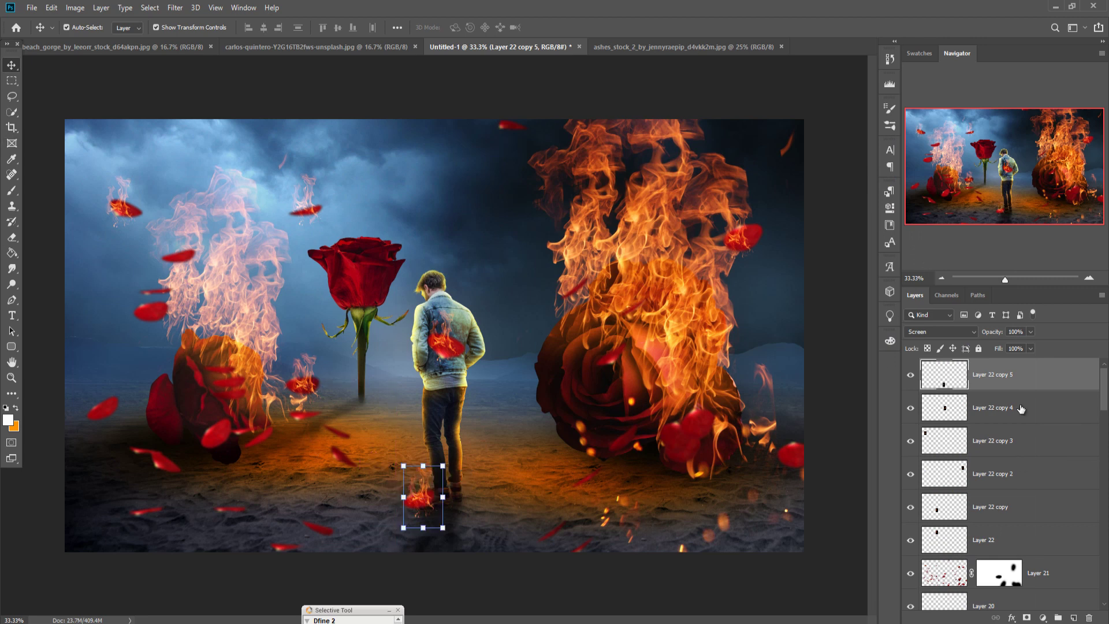
- Add a Curves adjustment clipped to the petals layer and adjust its curve to change the petals' tones
click(1061, 574)
click(1073, 618)
key(ctrl+z)
click(1043, 618)
click(1066, 442)
click(791, 453)
drag(799, 317, 801, 337)
click(968, 573)
- Add an orange solid color fill clipped to the petals layer, with its blend mode set to Linear Dodge (Add)
click(1043, 618)
click(942, 331)
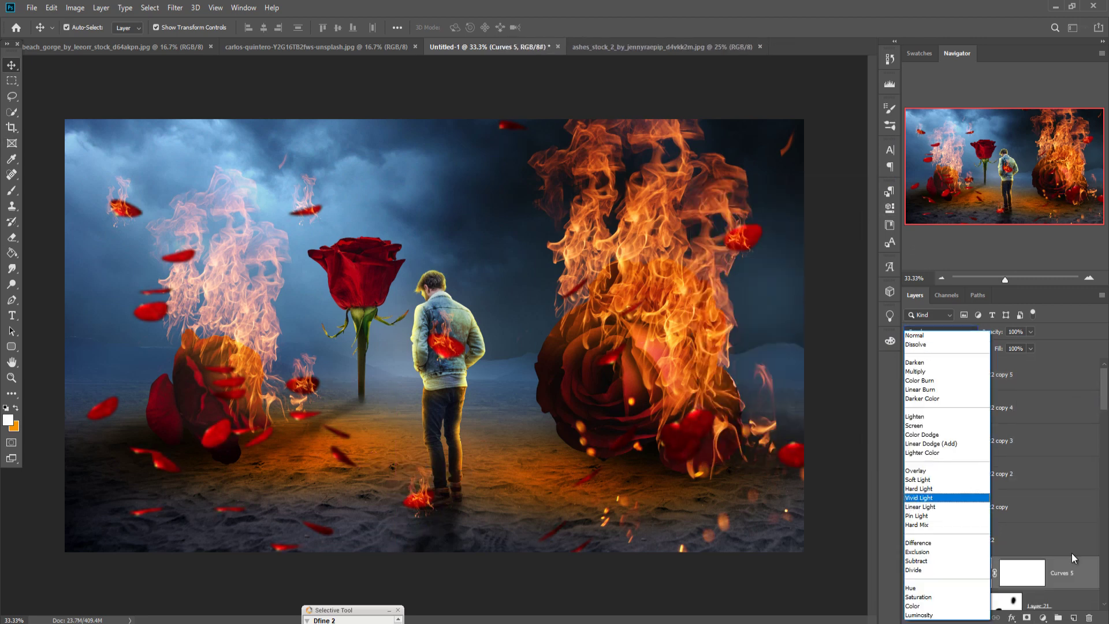
click(1074, 617)
click(969, 331)
click(931, 444)
click(1043, 618)
click(1051, 406)
click(905, 312)
drag(927, 461, 927, 446)
click(1022, 303)
right_click(1053, 506)
click(995, 241)
- Invert the petals' orange fill mask and paint in white to bring the glow back along the petals' edges
click(1013, 505)
key(b)
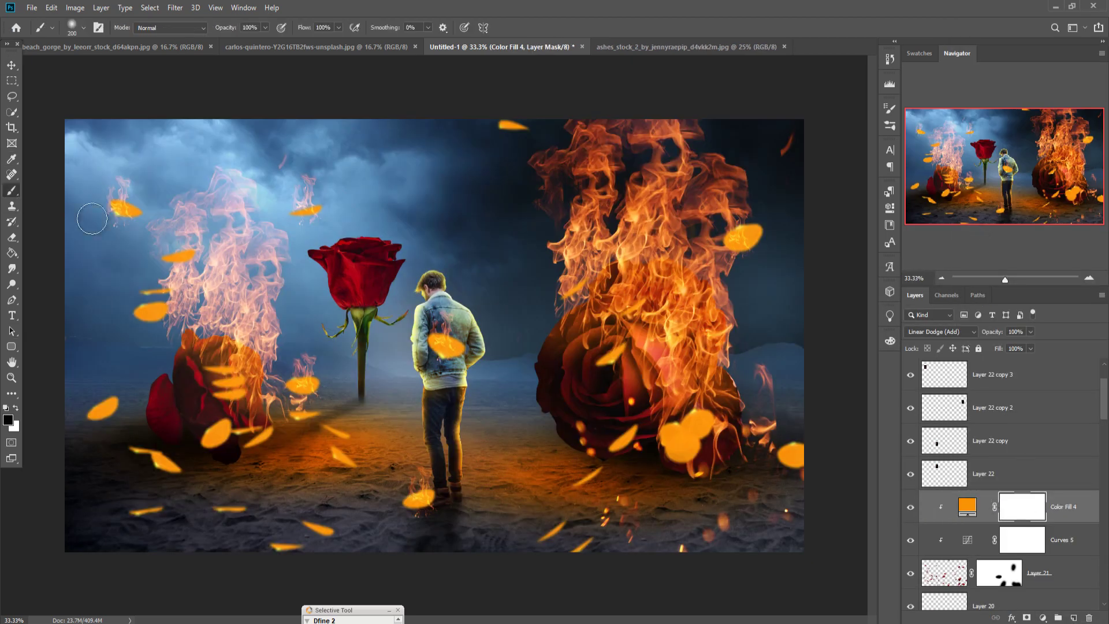
key(ctrl+i)
key(x)
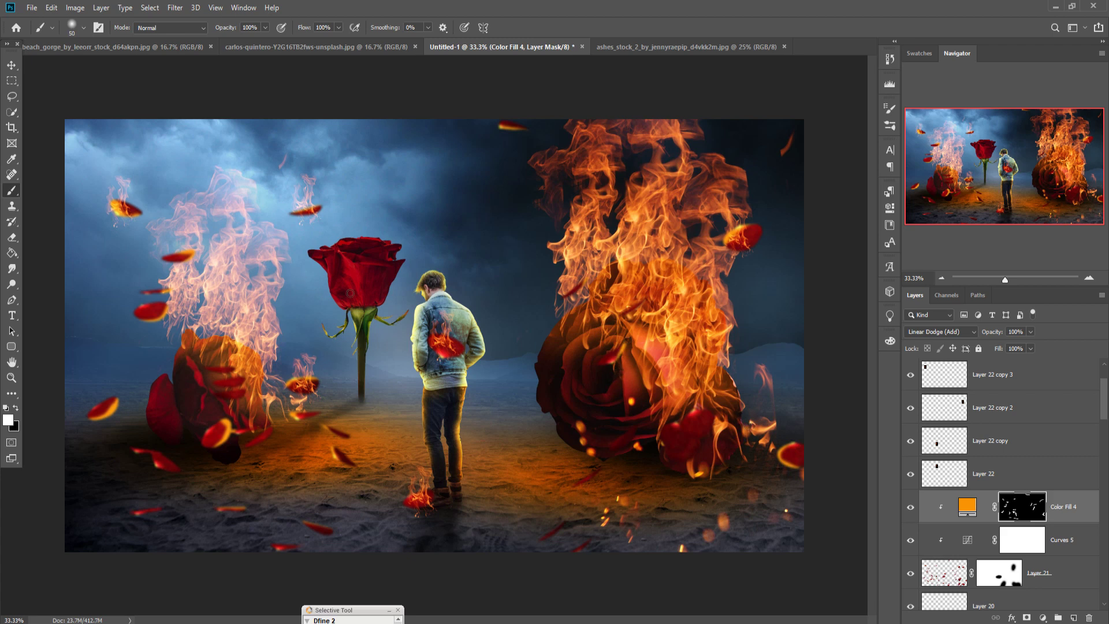
- Add a clipped layer above the center rose's Curves adjustment and set it to Linear Dodge (Add)
scroll(1032, 416, up, 2)
scroll(1016, 443, down, 10)
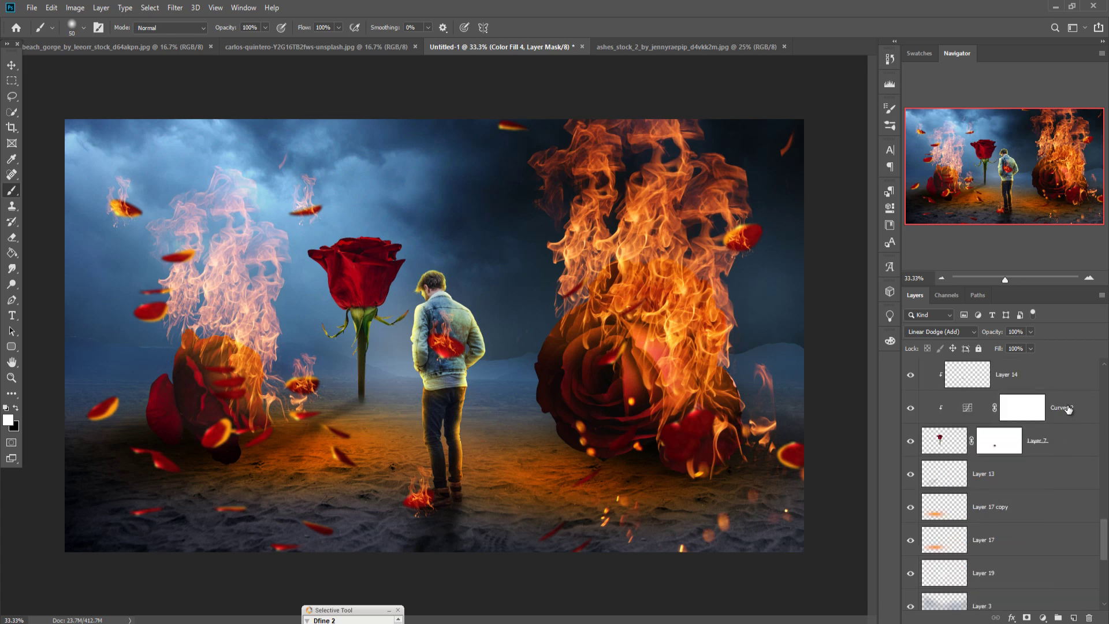
click(1069, 409)
click(1074, 618)
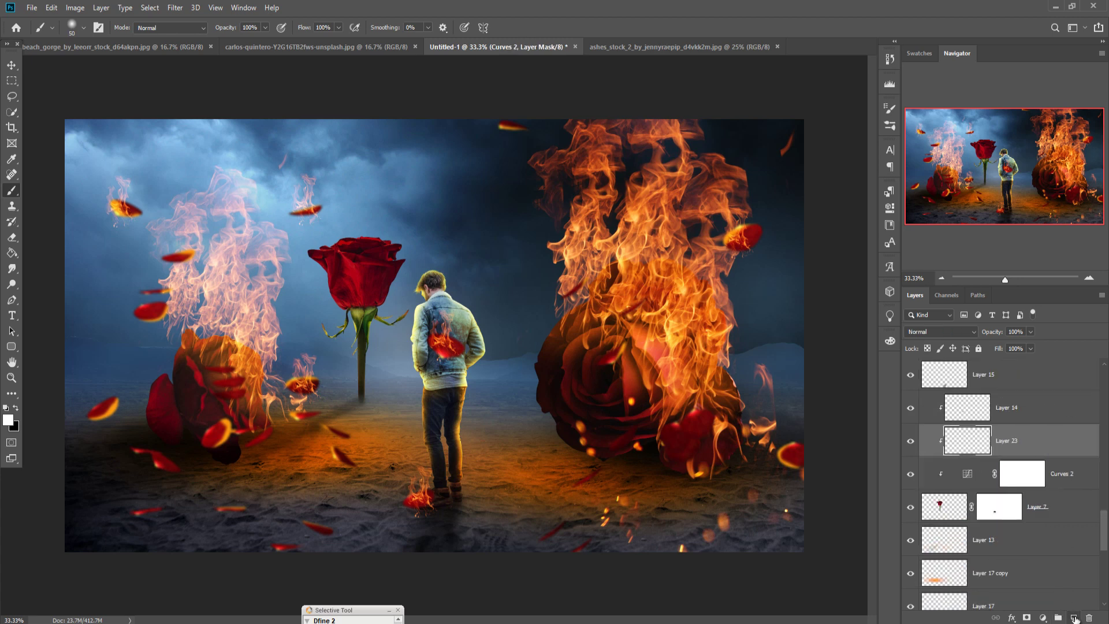
click(970, 333)
scroll(947, 416, up, 3)
click(934, 465)
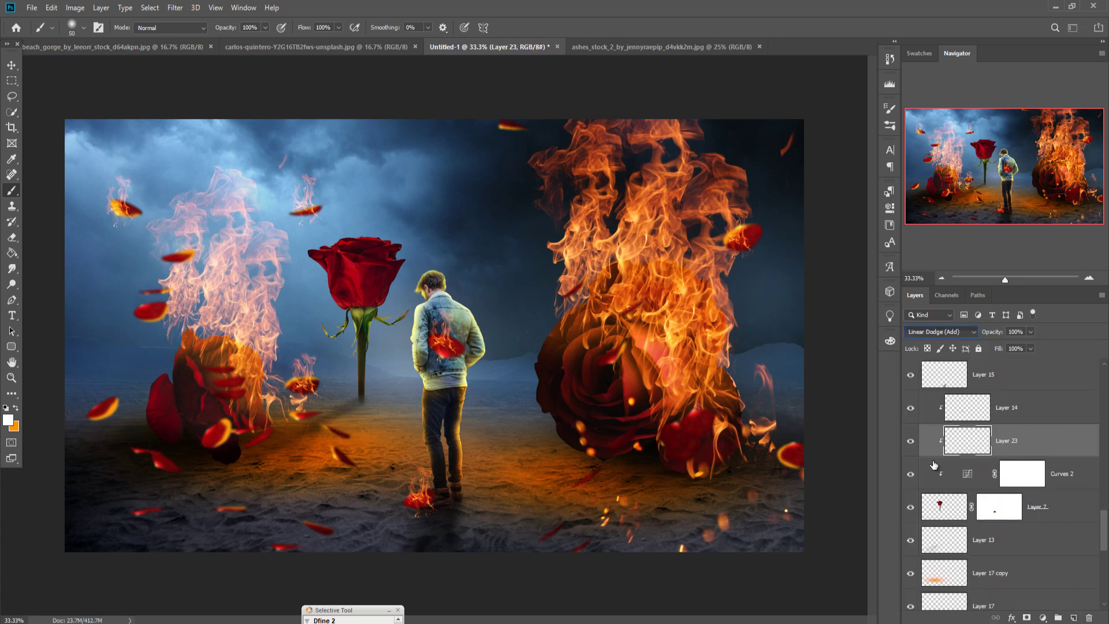
- Turn the clipped center-rose layer into a solid color fill with the orange fb9504
click(1043, 616)
click(1048, 409)
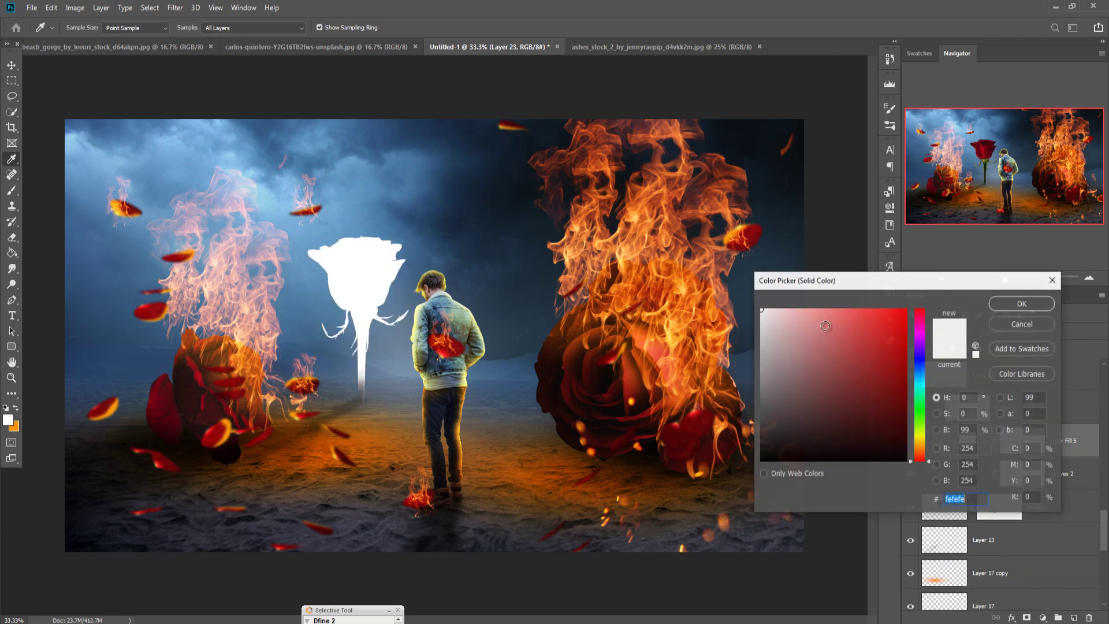
drag(921, 443, 930, 450)
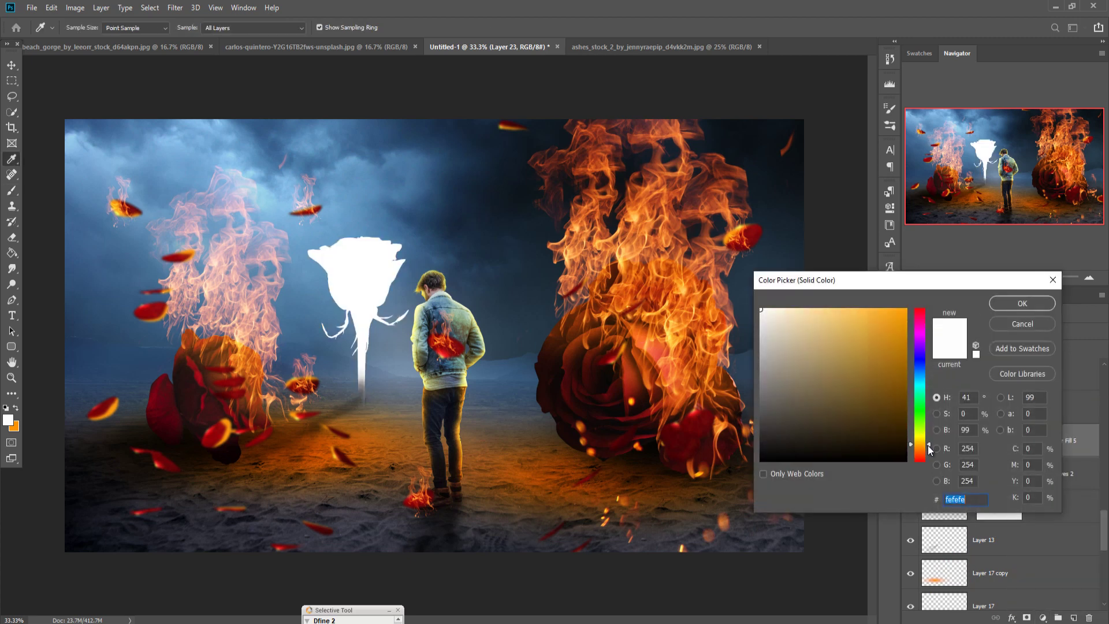
drag(904, 321, 905, 310)
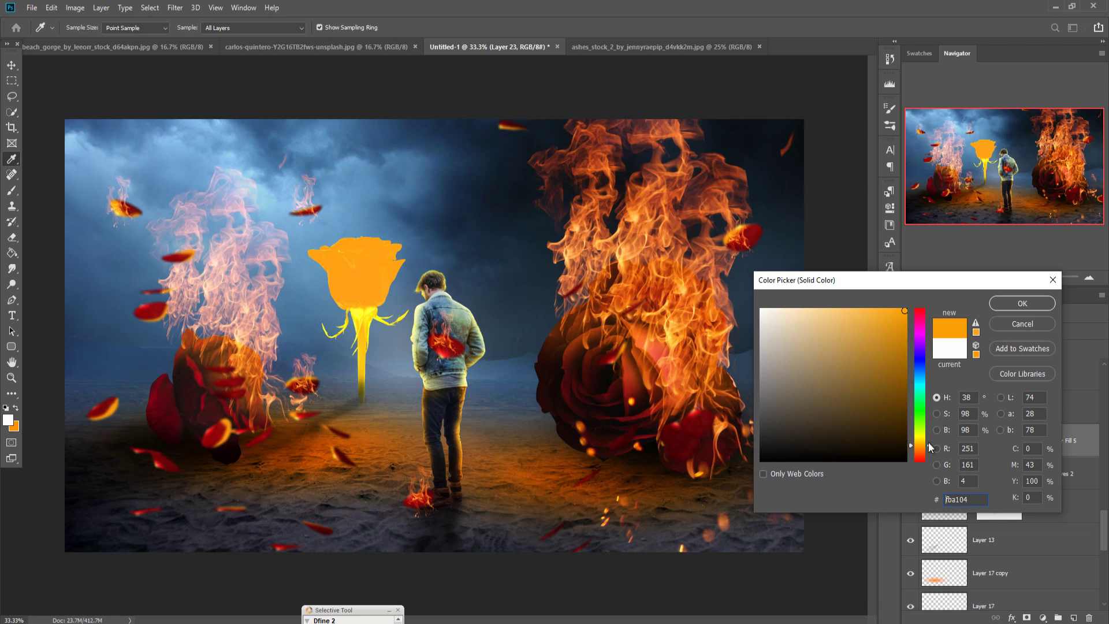
drag(929, 444, 929, 442)
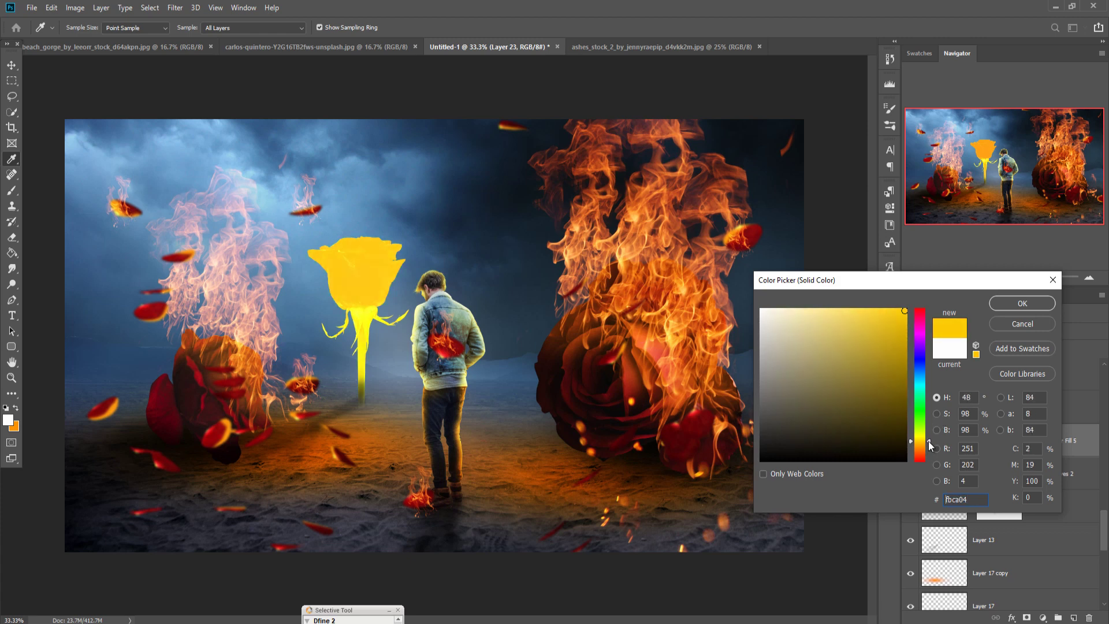
click(1007, 300)
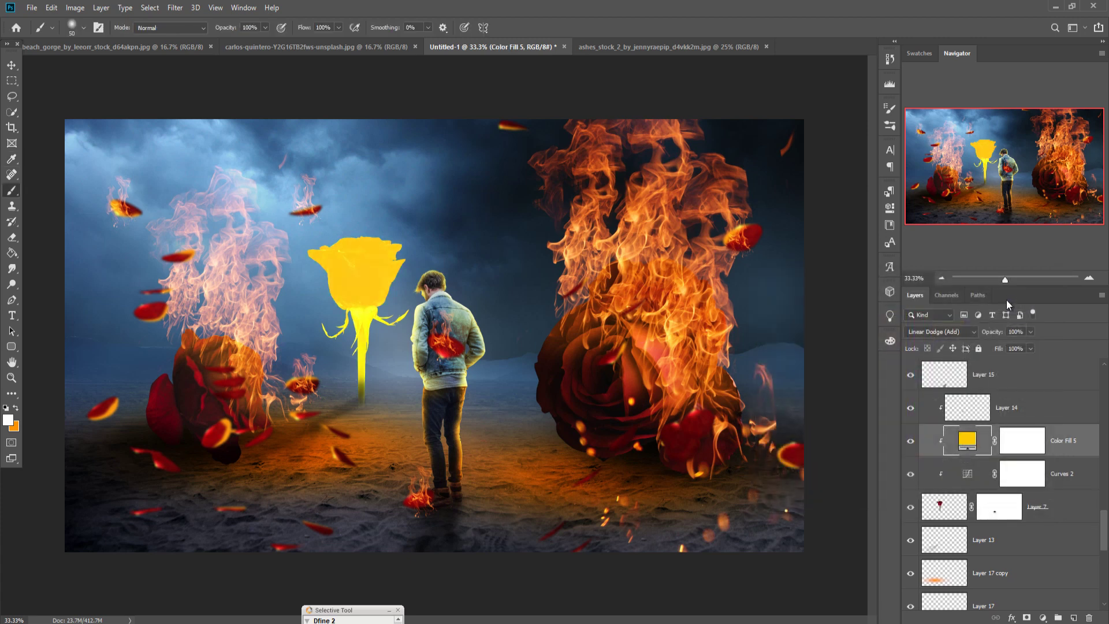
double_click(968, 443)
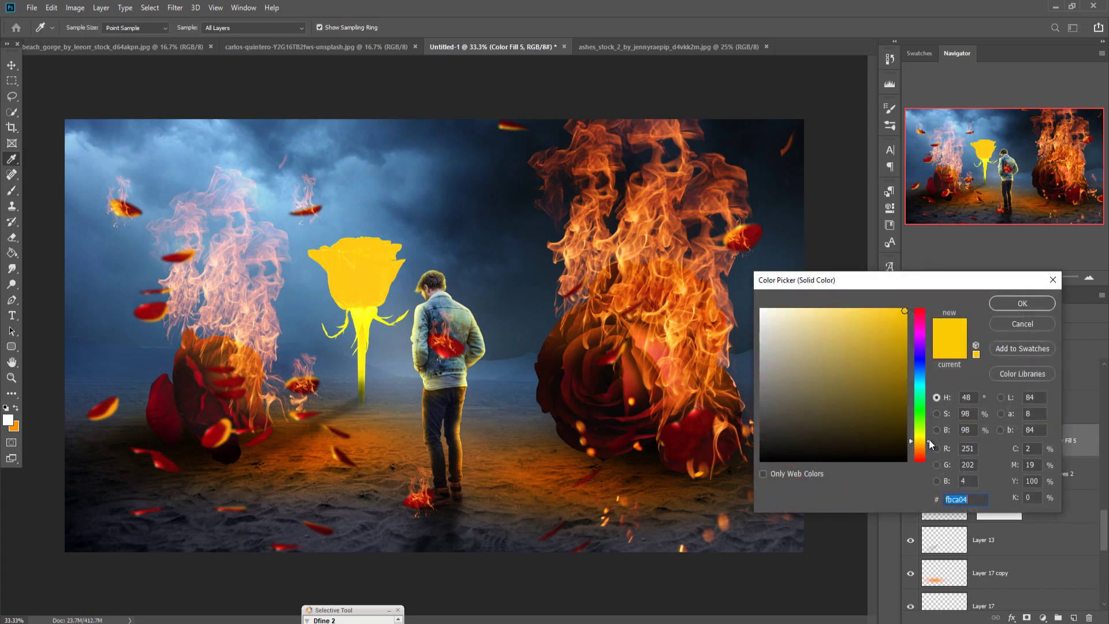
drag(930, 443, 931, 450)
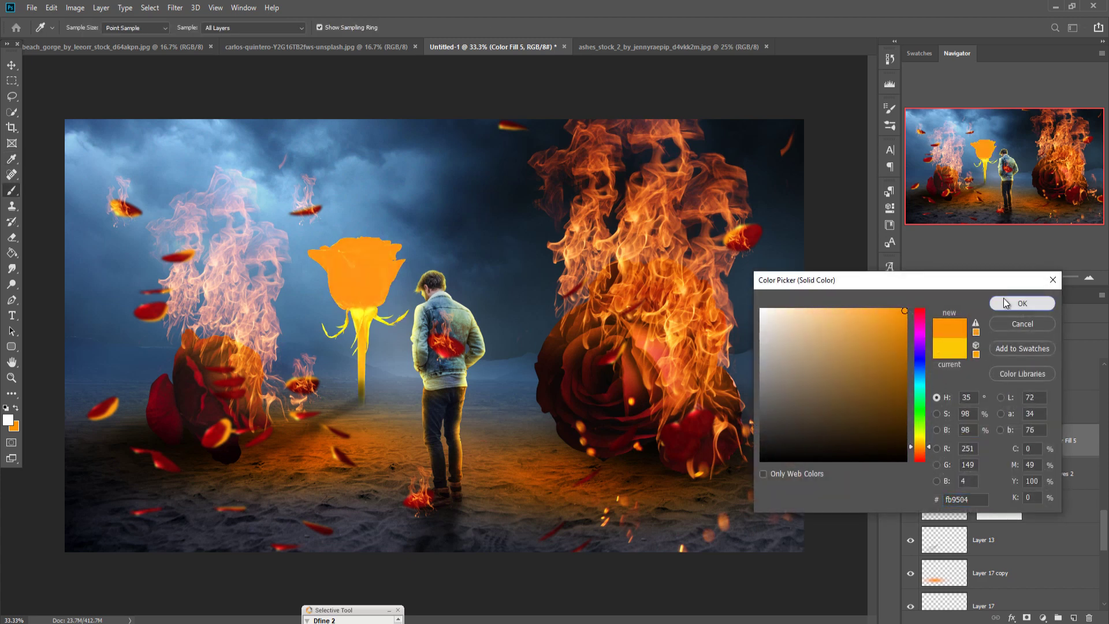
click(1022, 303)
- Split the black Underlying Layer Blend If slider of the center rose's orange fill to 0 / 46
right_click(963, 439)
click(983, 204)
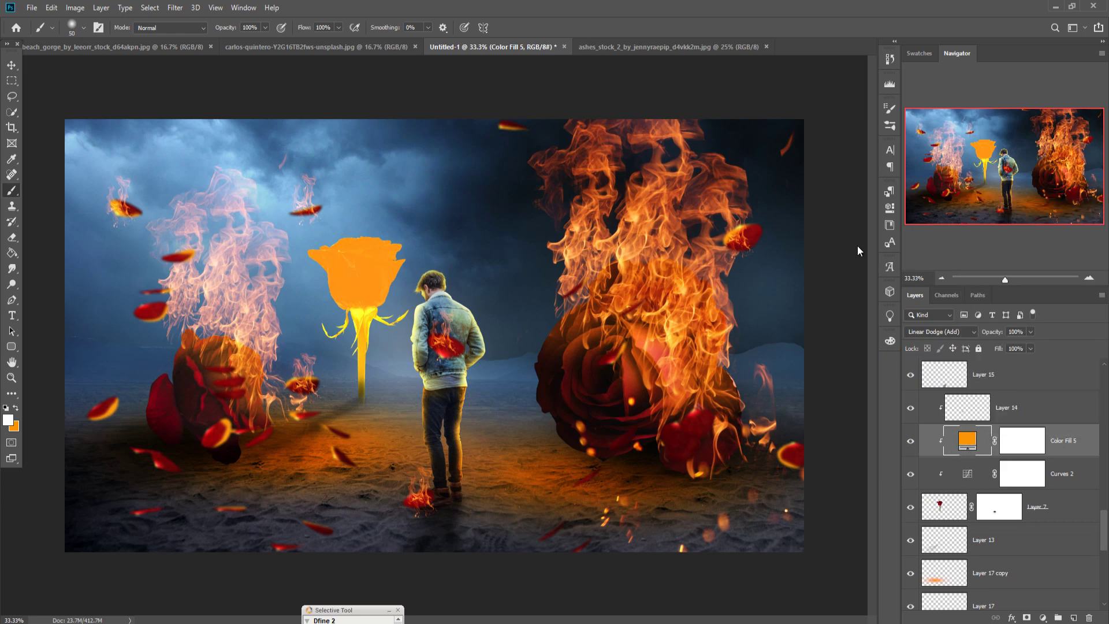
drag(830, 564, 841, 563)
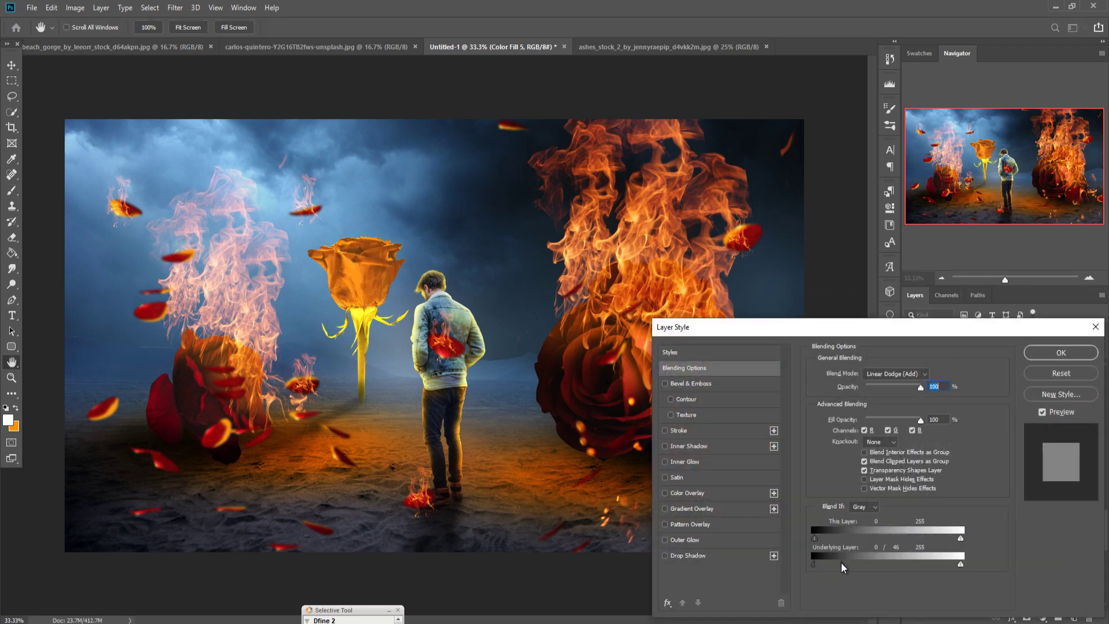
click(1045, 356)
- Fill the mask of the center rose's orange fill with black using the Paint Bucket
click(1023, 447)
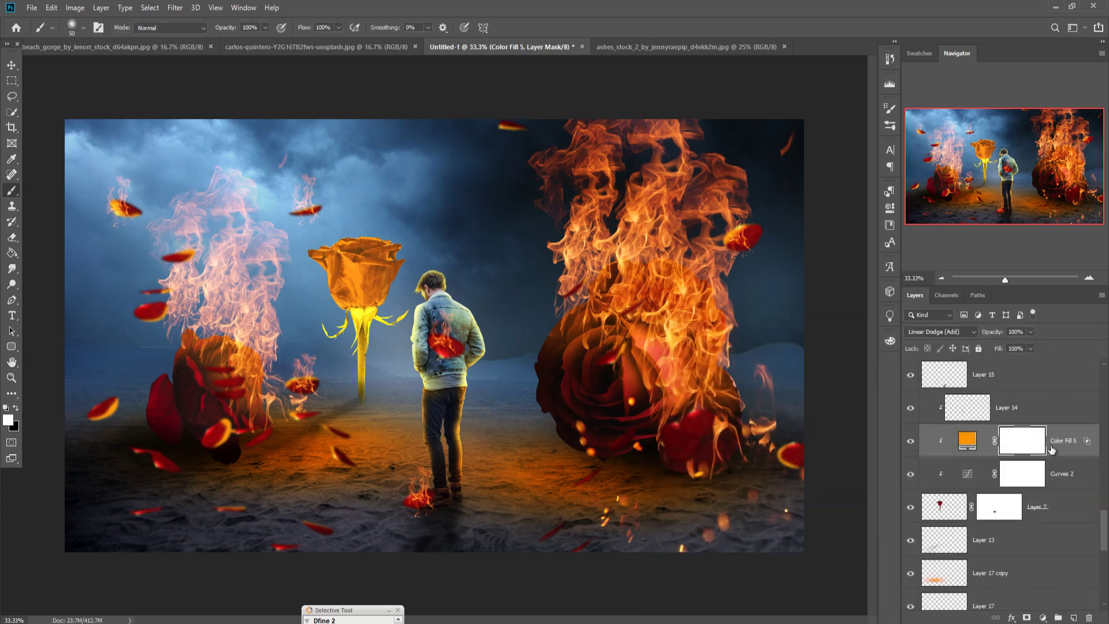
click(12, 252)
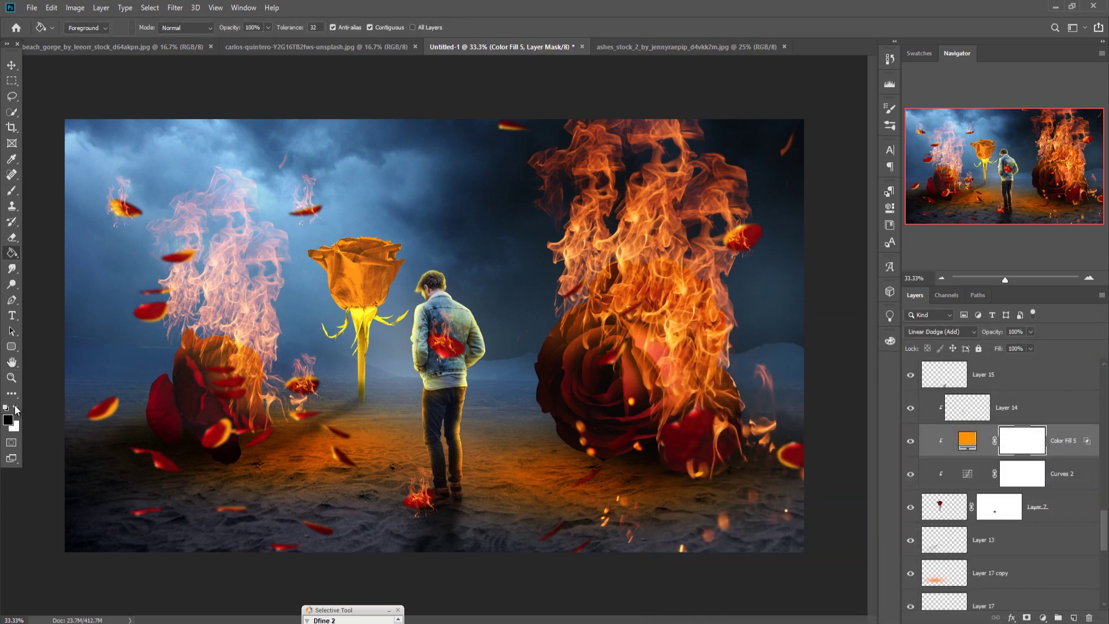
click(356, 245)
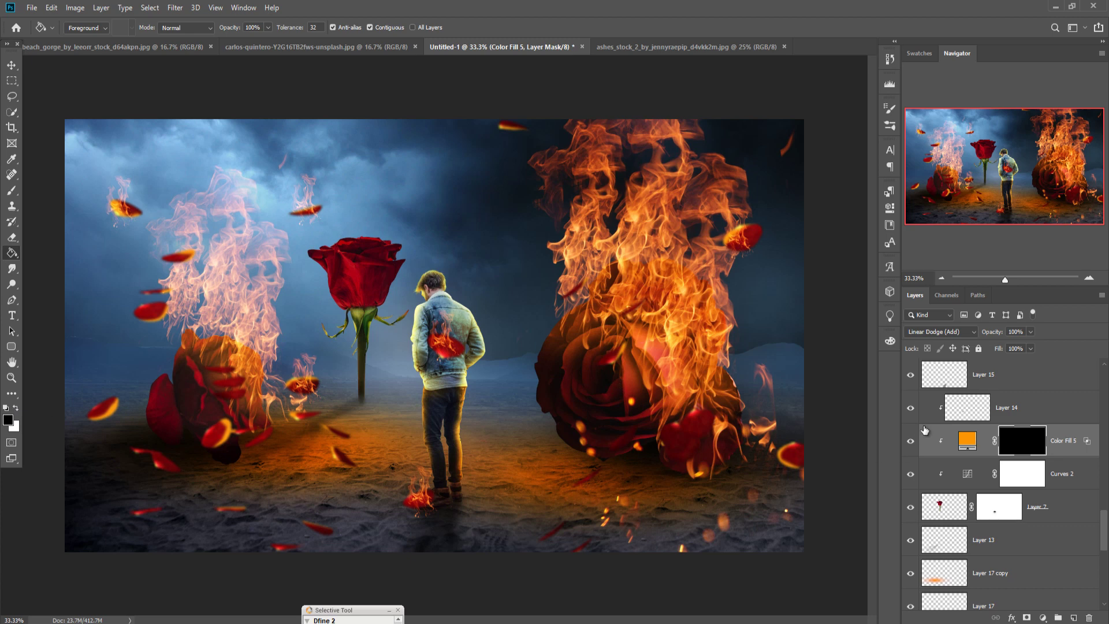
- Paint white on the orange fill's mask with a 250 px brush along both sides and the upper edge of the center rose
click(13, 191)
key(bracketright)
key(bracketright)
key(bracketright)
key(bracketright)
key(bracketright)
key(bracketright)
key(bracketright)
key(bracketright)
key(bracketright)
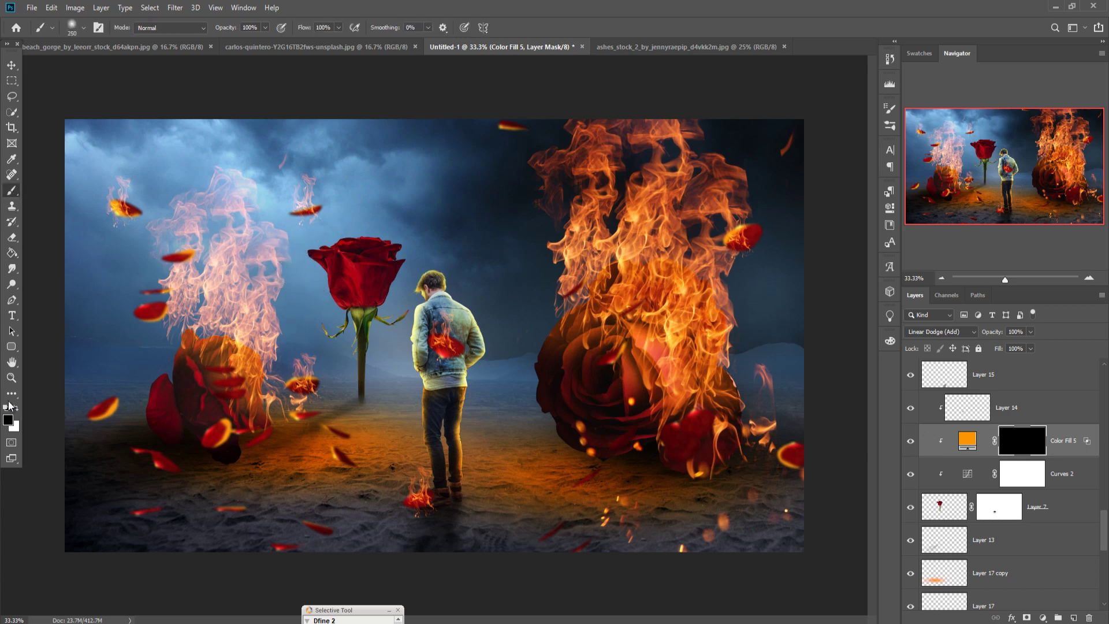
key(x)
mouse_move(315, 309)
mouse_down()
mouse_move(305, 242)
mouse_move(338, 357)
mouse_up()
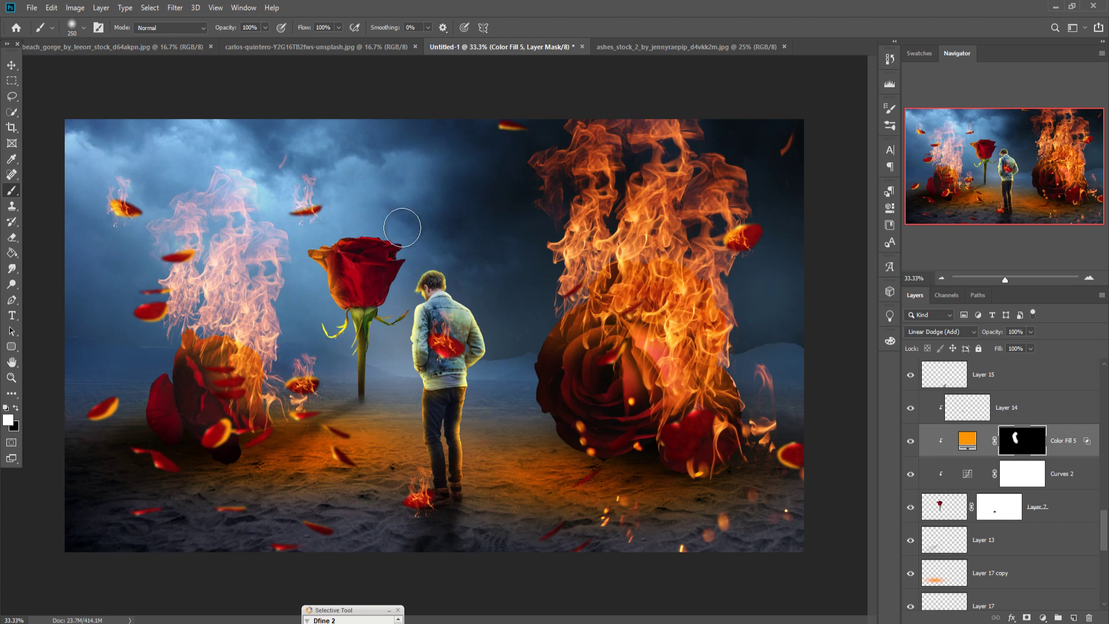
mouse_move(403, 229)
mouse_down()
mouse_move(416, 277)
mouse_move(384, 352)
mouse_up()
drag(391, 212, 358, 218)
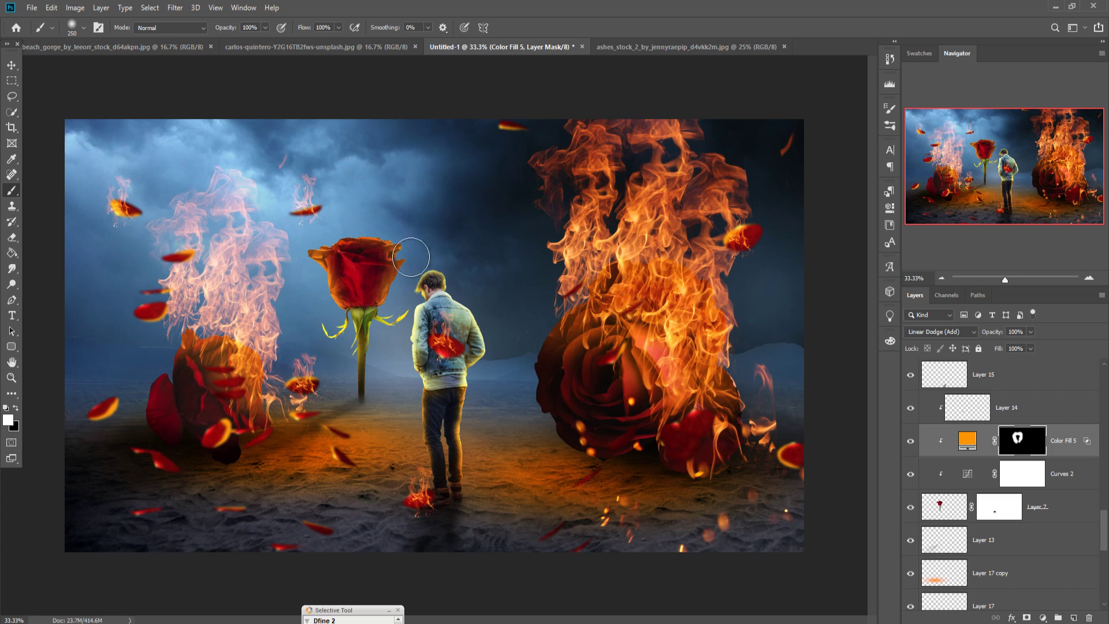
- Stamp all visible layers into a new merged layer above the topmost small flame copy and convert it to a smart object
click(12, 66)
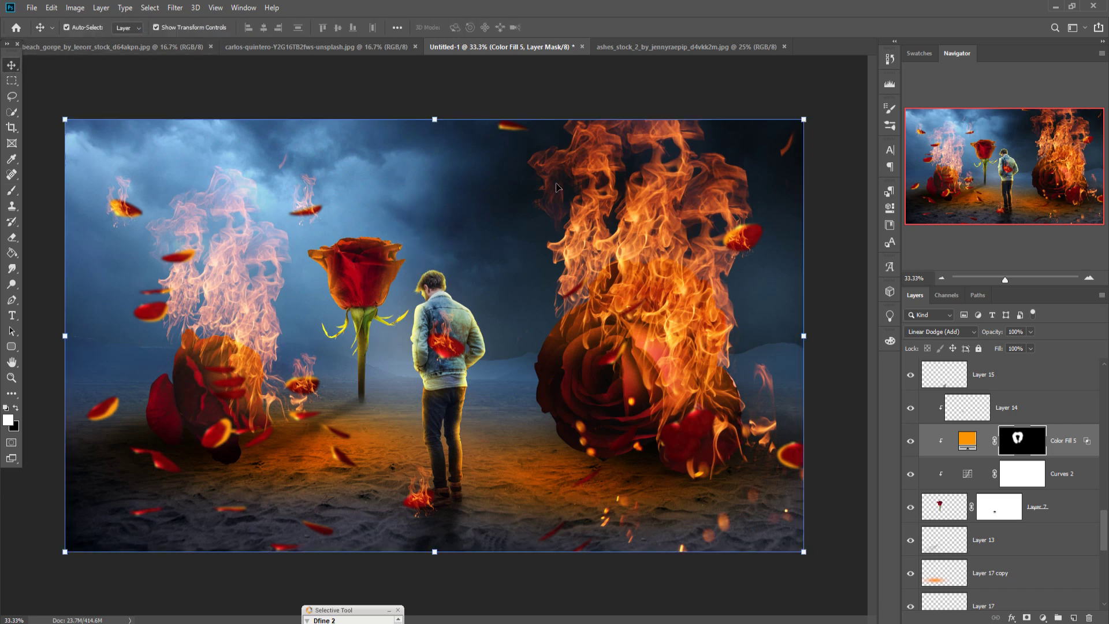
key(ctrl+plus)
key(ctrl+minus)
key(ctrl+minus)
key(ctrl+minus)
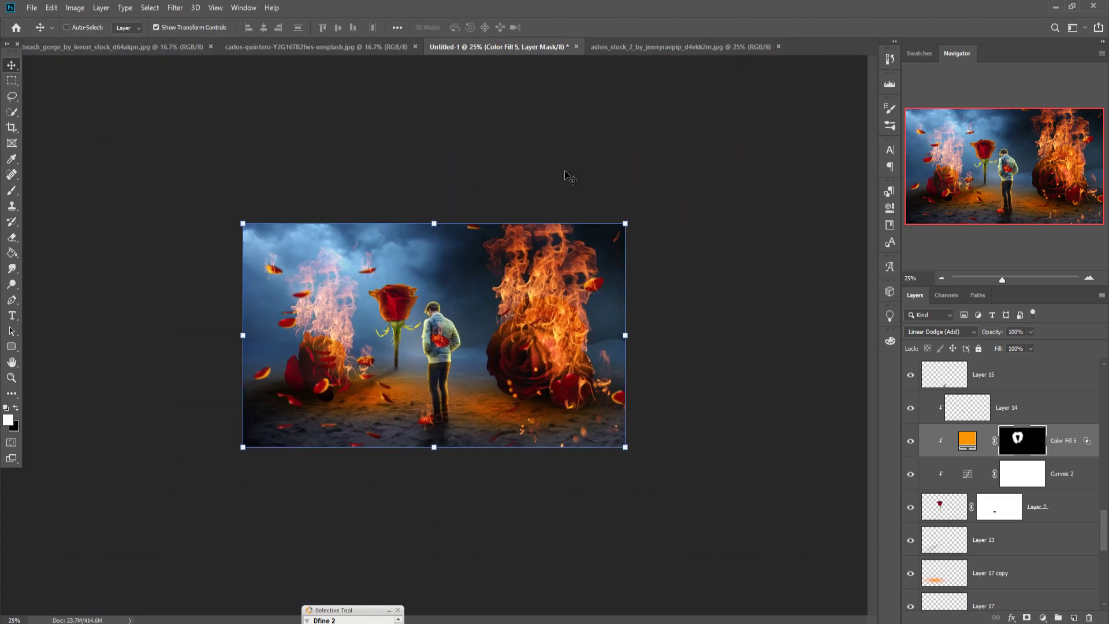
key(ctrl+plus)
key(ctrl+plus)
scroll(1040, 404, up, 10)
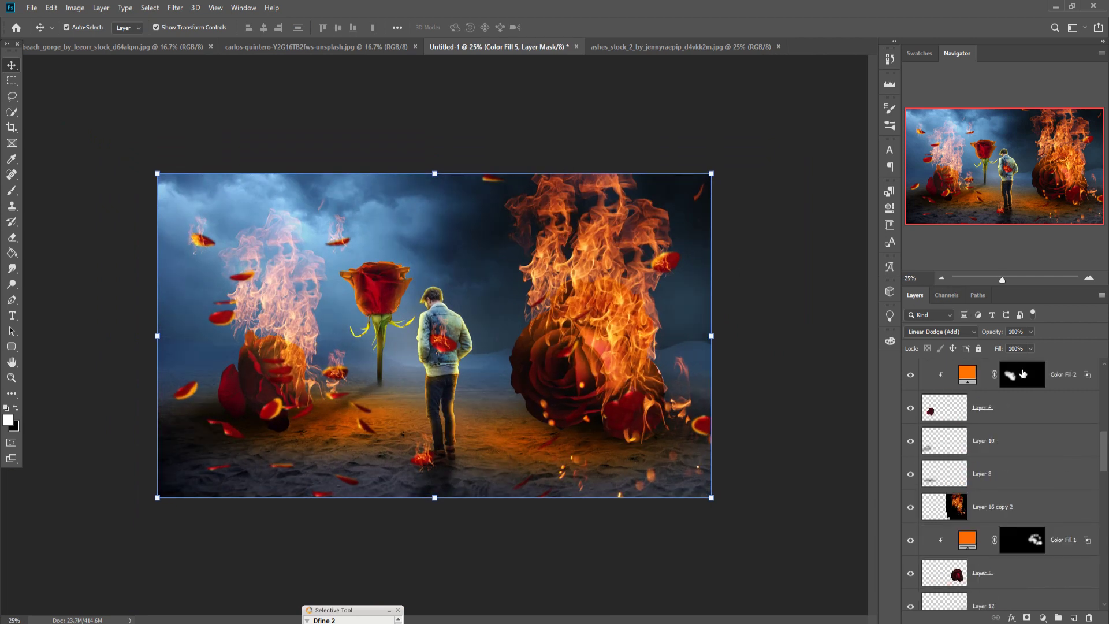
scroll(1043, 392, up, 5)
click(1045, 382)
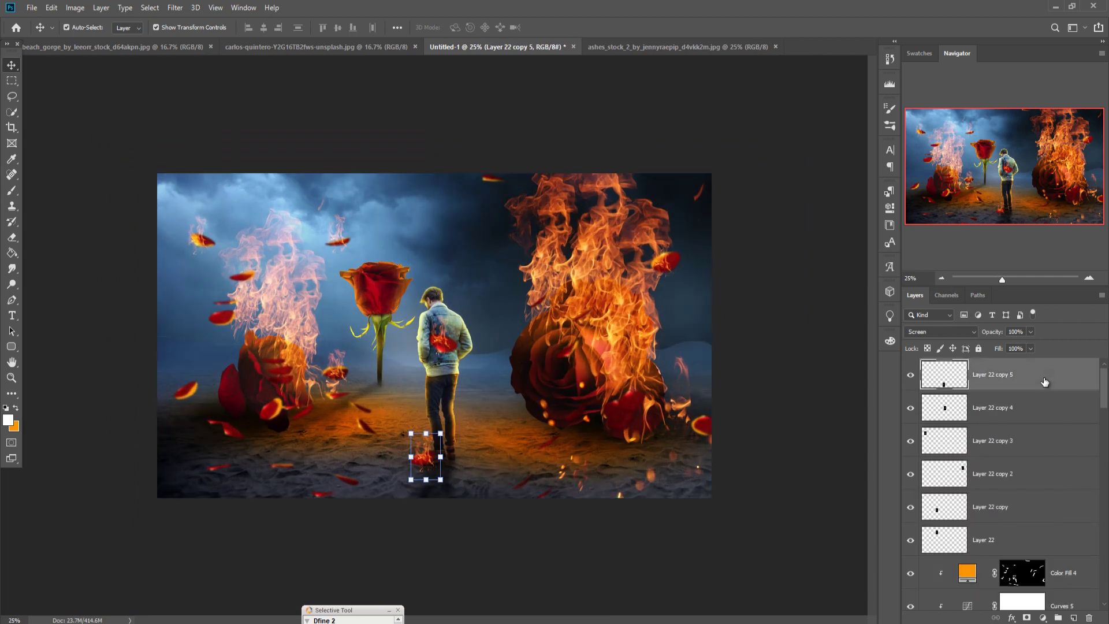
key(ctrl+shift+alt+e)
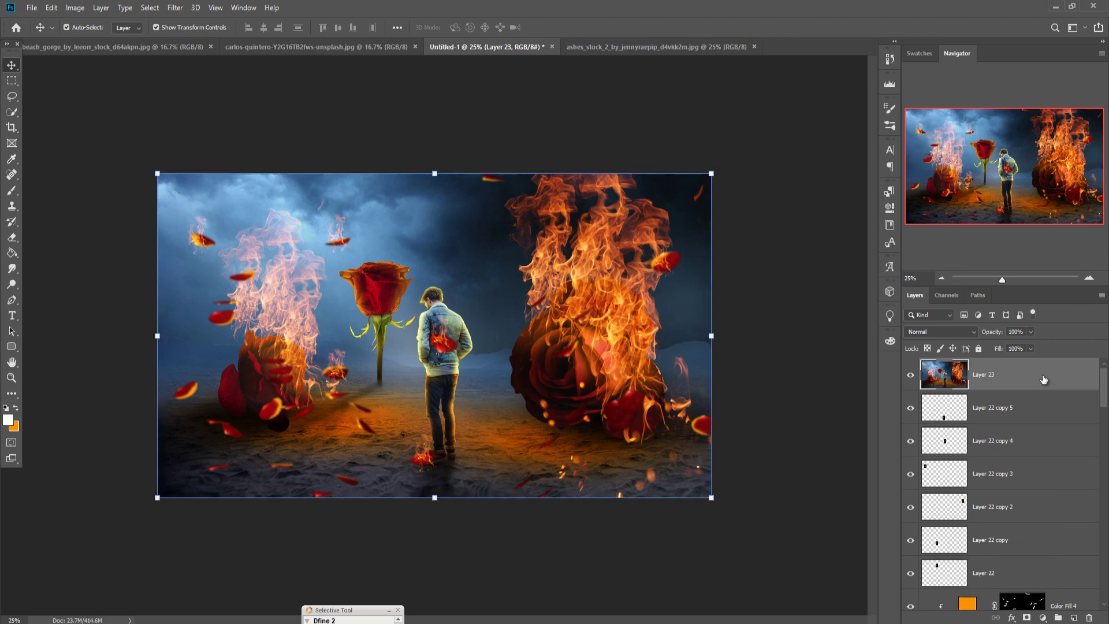
right_click(1039, 377)
click(930, 279)
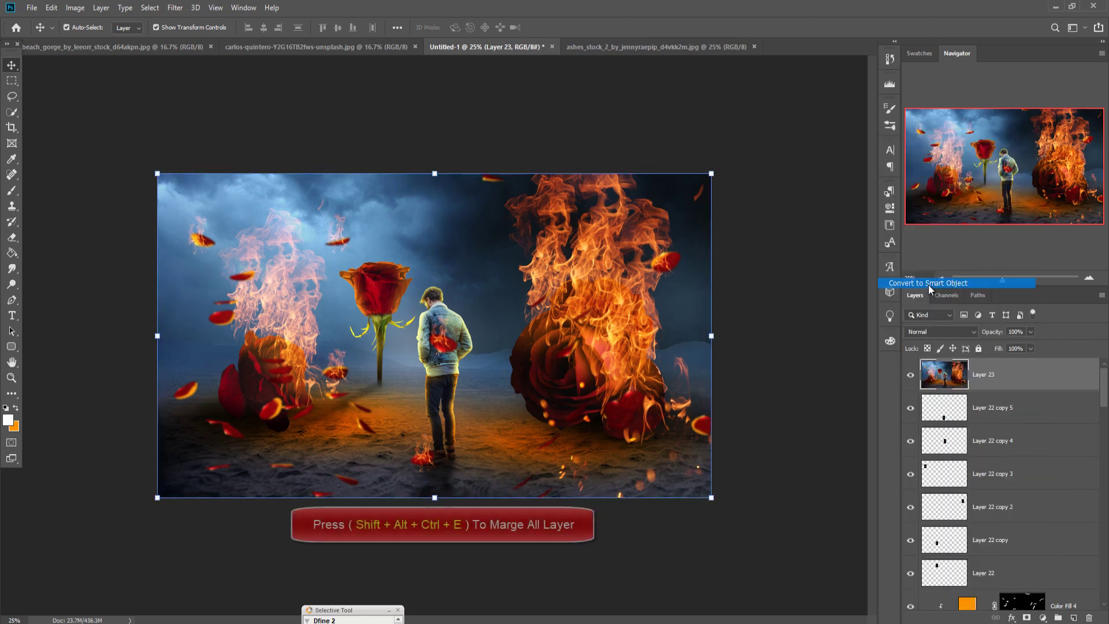
- Open the merged layer in Camera Raw and set Exposure -0.15, Highlights +18, Shadows -27, Whites +26 and Blacks -11
click(175, 8)
click(191, 79)
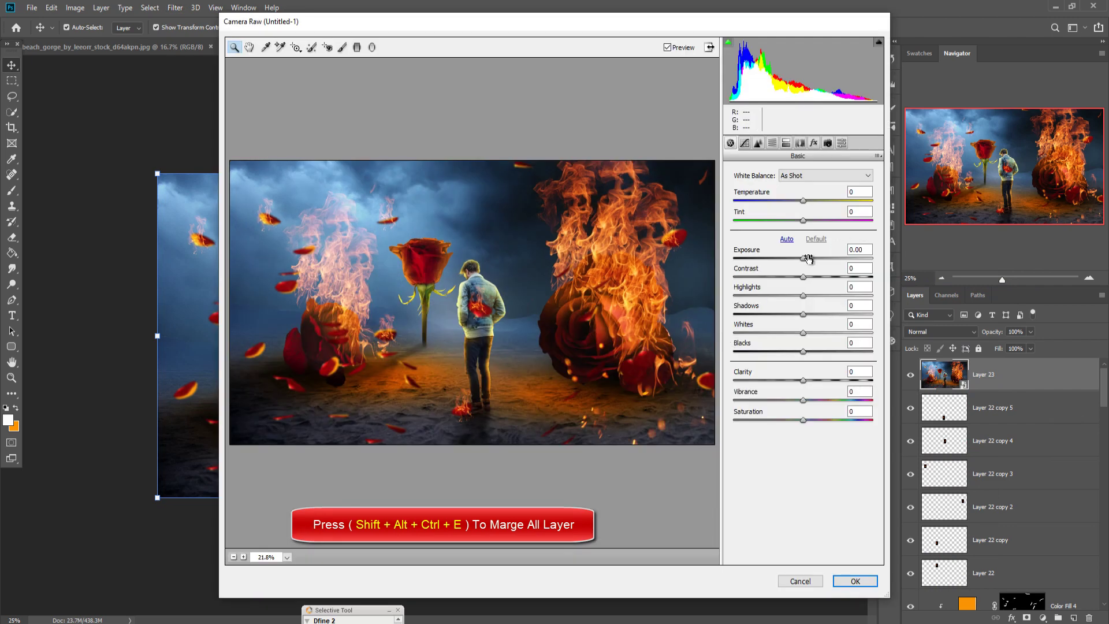
drag(805, 261, 803, 263)
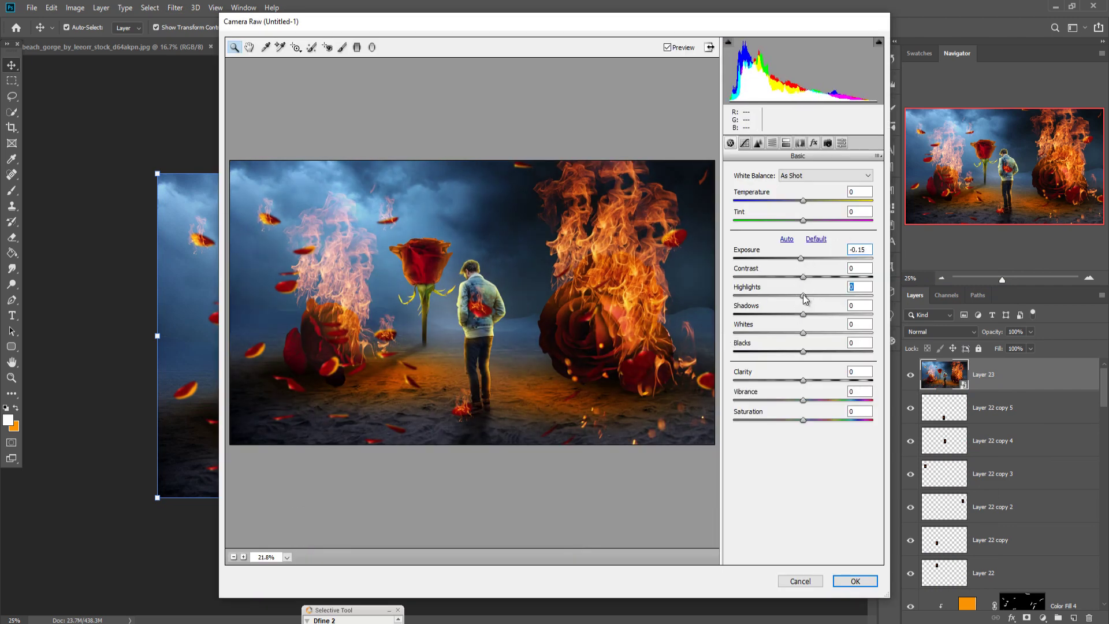
drag(803, 296, 798, 352)
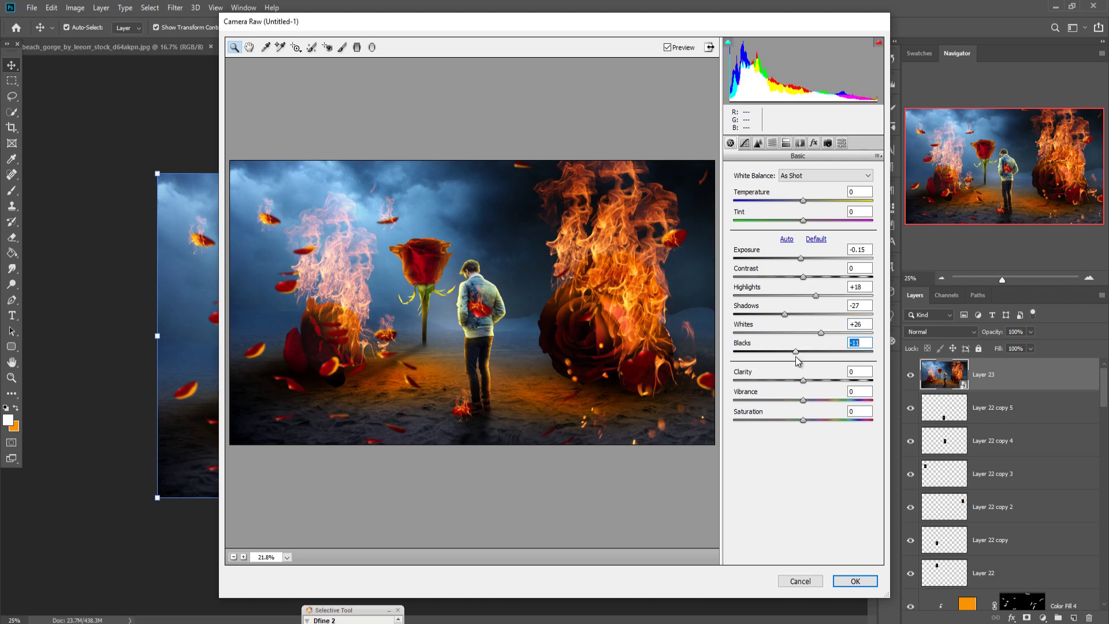
- Raise the saturation of the Blues in Camera Raw's HSL adjustments to about +23
click(800, 143)
click(786, 143)
click(763, 189)
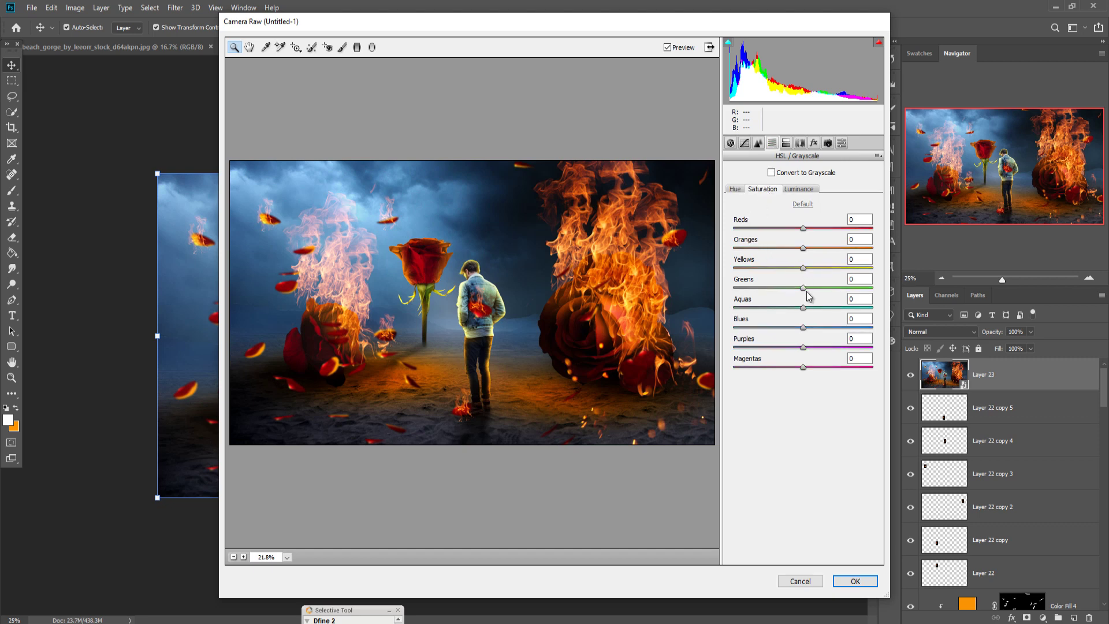
drag(802, 327, 824, 330)
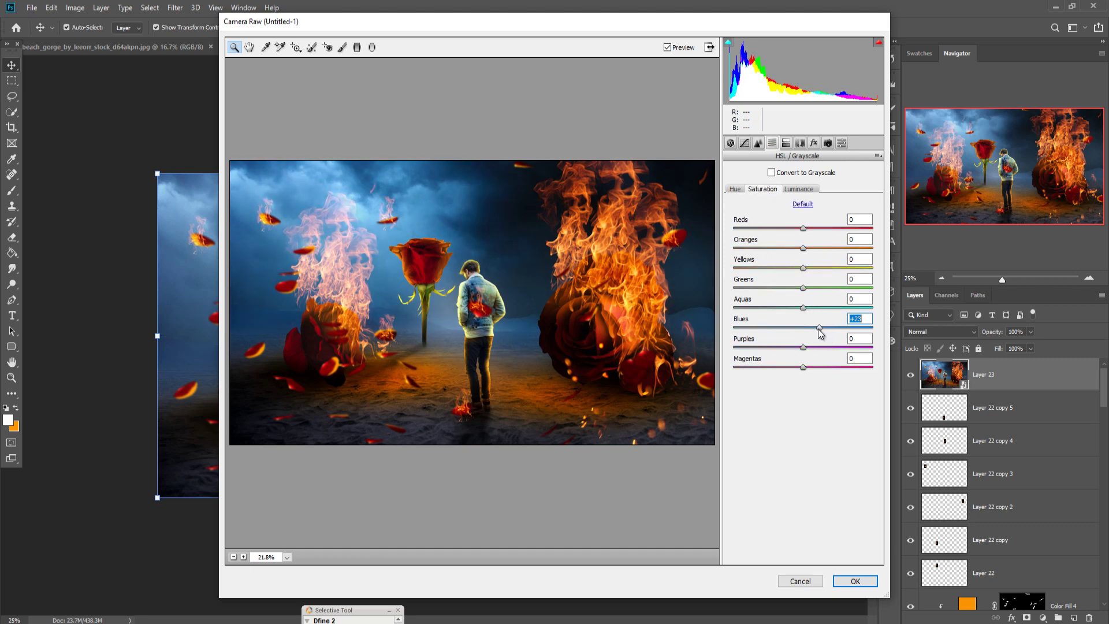
- Split-tone the highlights with hue 53 and saturation 14, and raise the tone curve's Shadows to +16 and Lights slightly
click(800, 143)
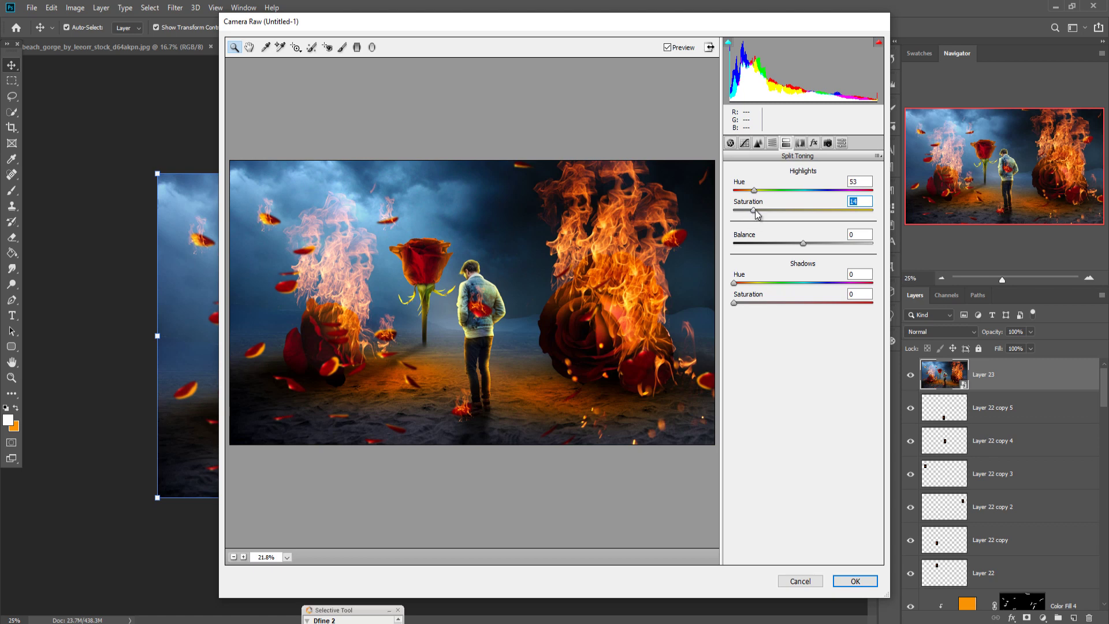
click(744, 143)
drag(804, 416, 814, 379)
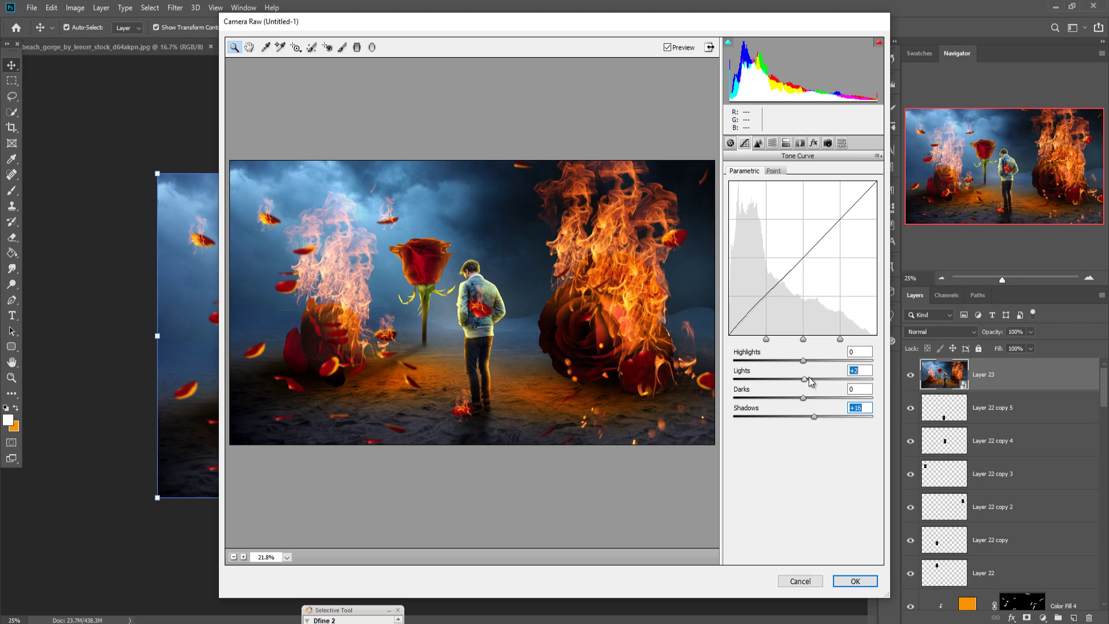
- Increase the sharpening amount of the merged image and apply the Camera Raw filter
click(758, 142)
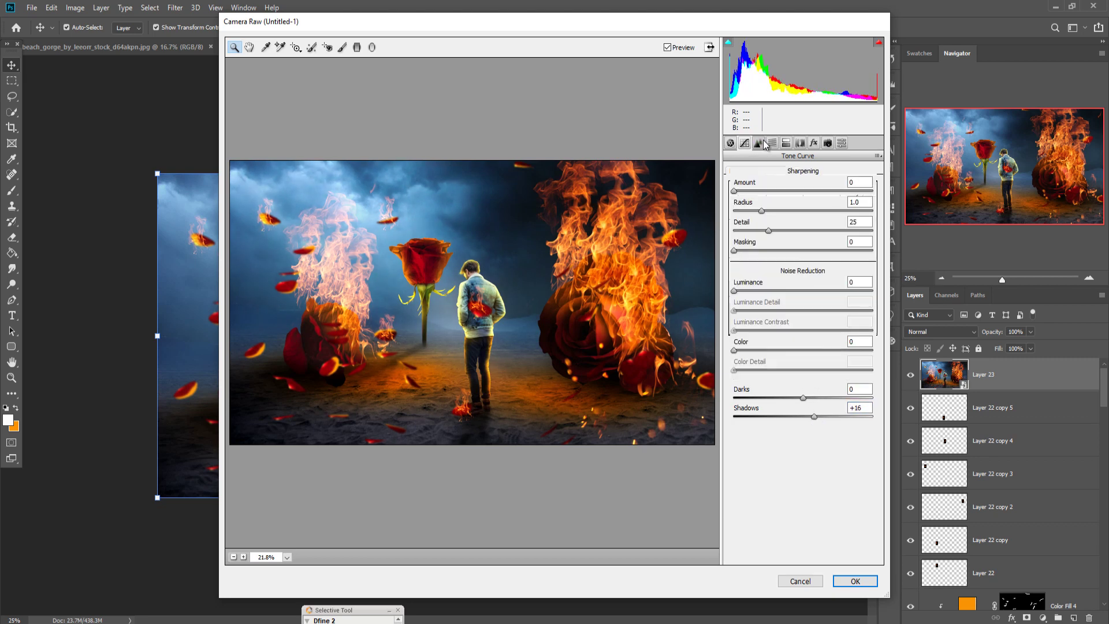
drag(757, 191, 793, 193)
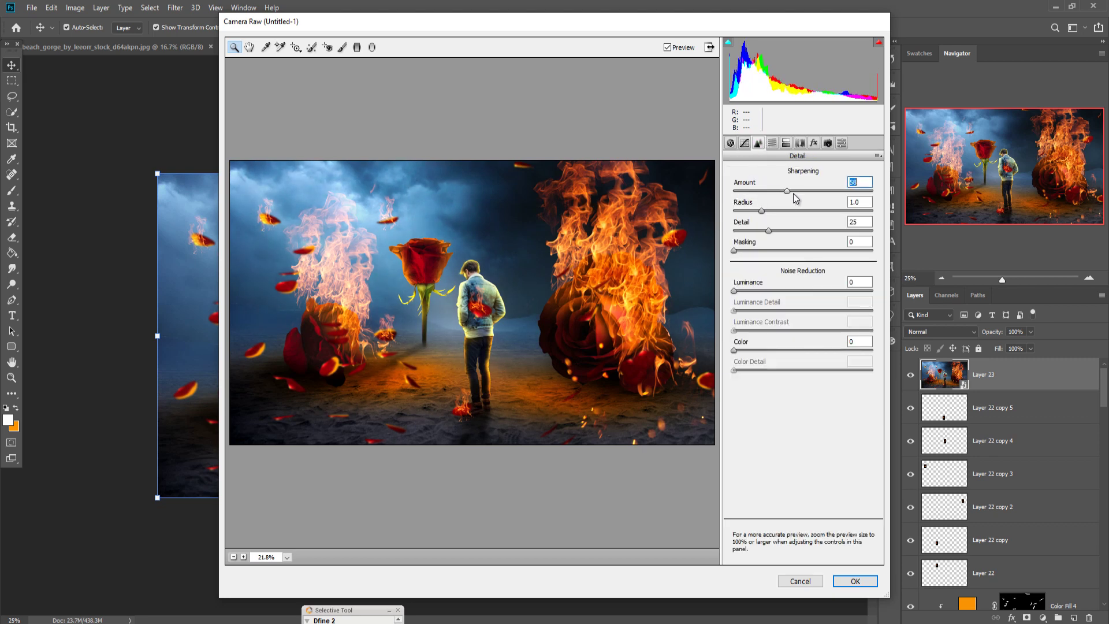
click(854, 581)
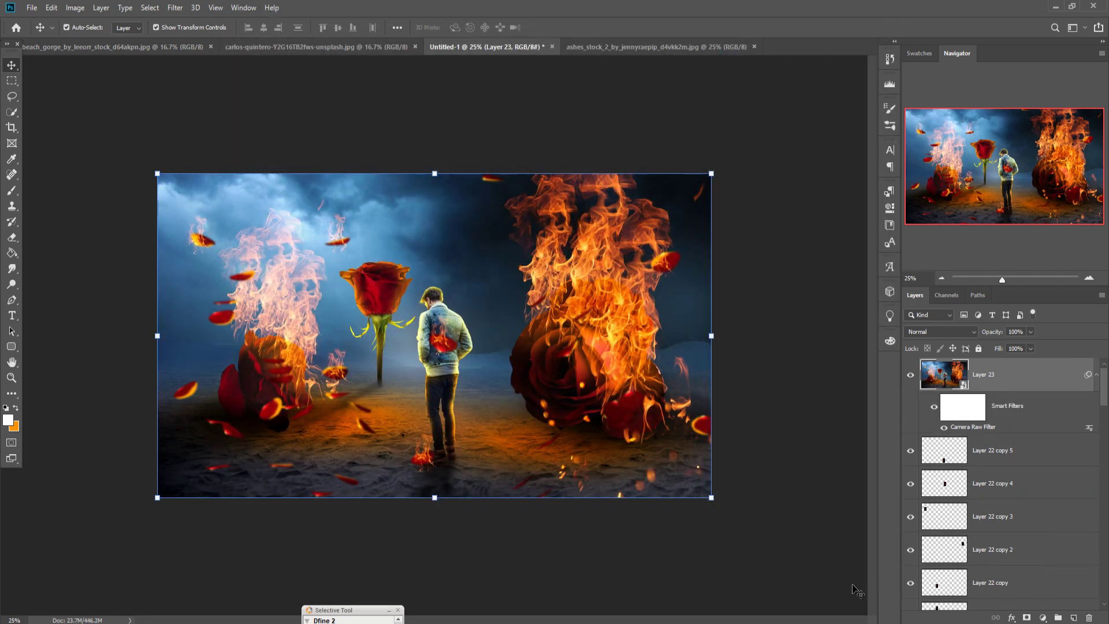